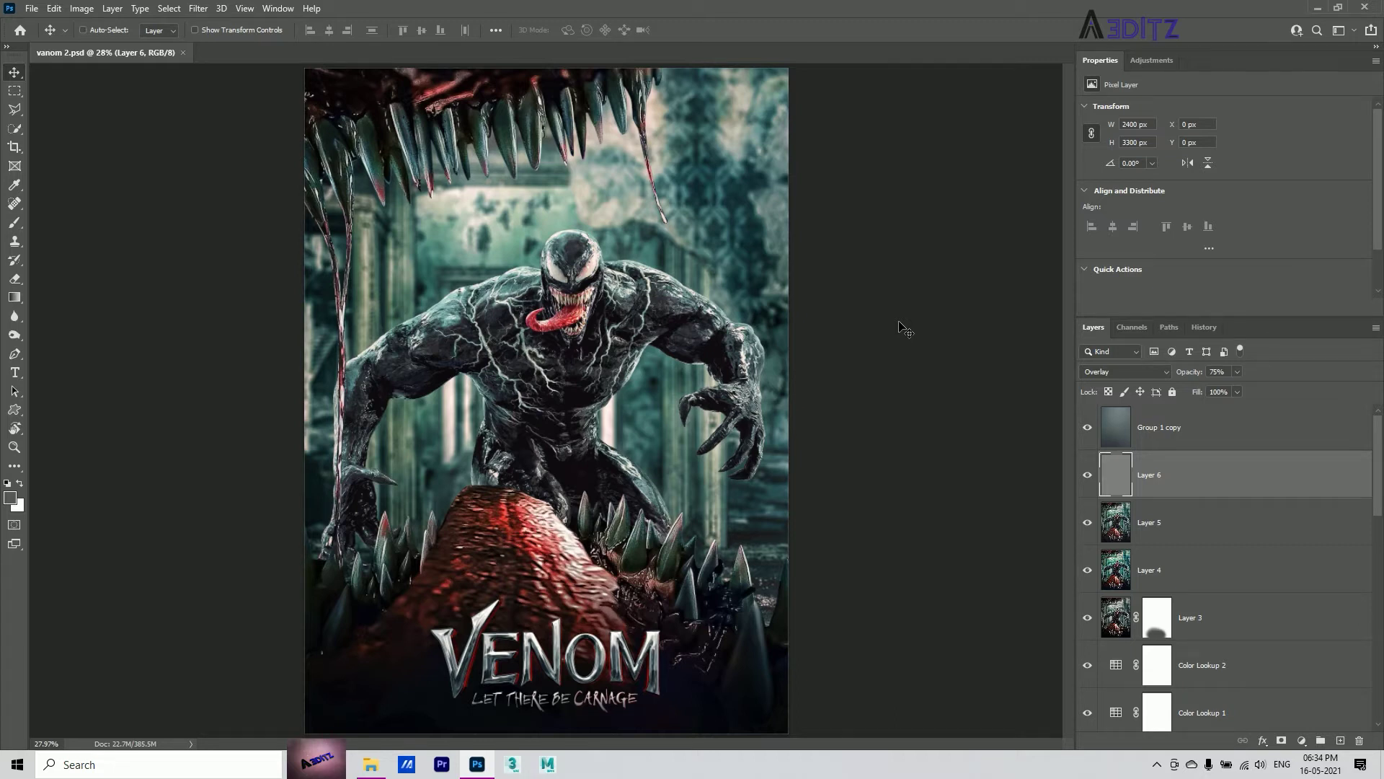
Start a new document using the Custom 8 x 11 in, 300 ppi preset.
{"action": "key", "text": "ctrl+n"}
{"action": "left_click", "coordinate": [550, 277]}
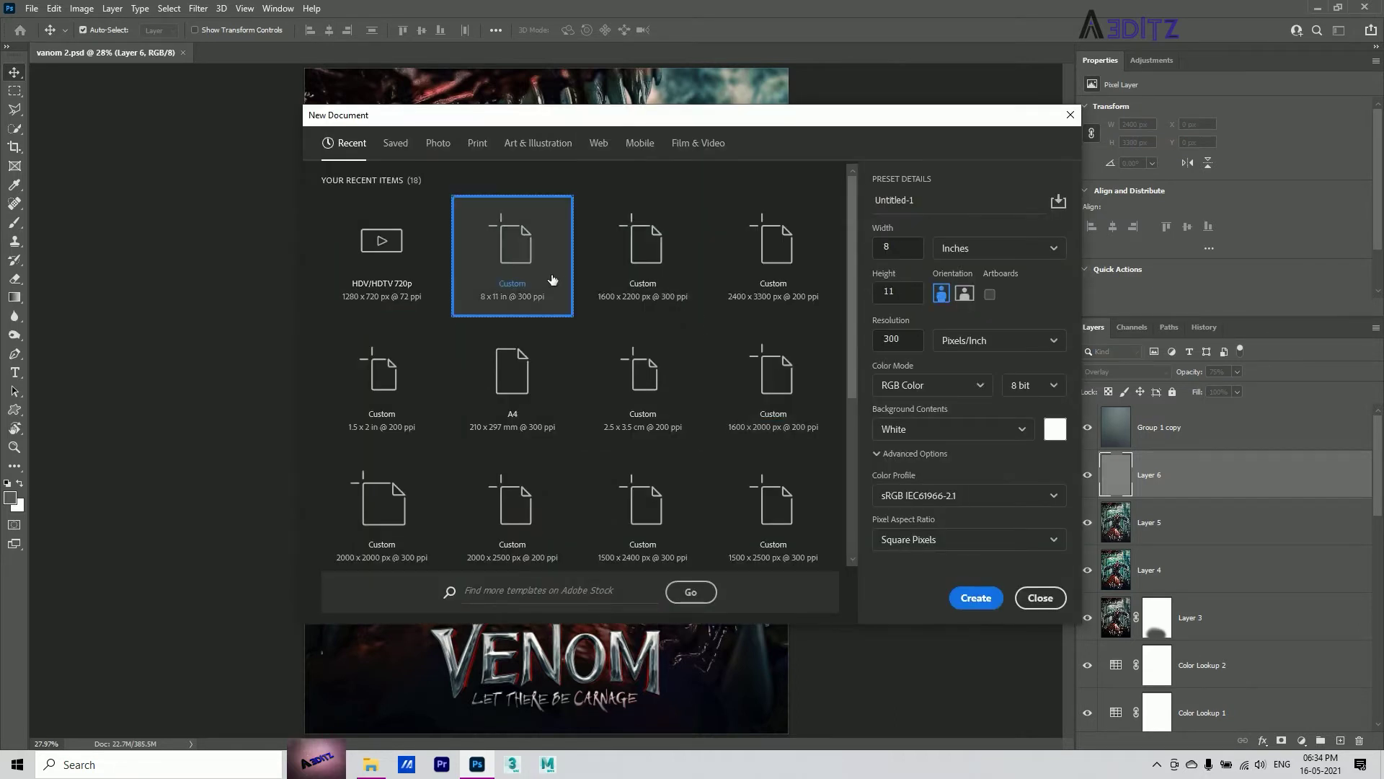
Create the document and place the bg ruined-hall image and the venom red 2 final jaws overlay.
{"action": "left_click", "coordinate": [981, 601]}
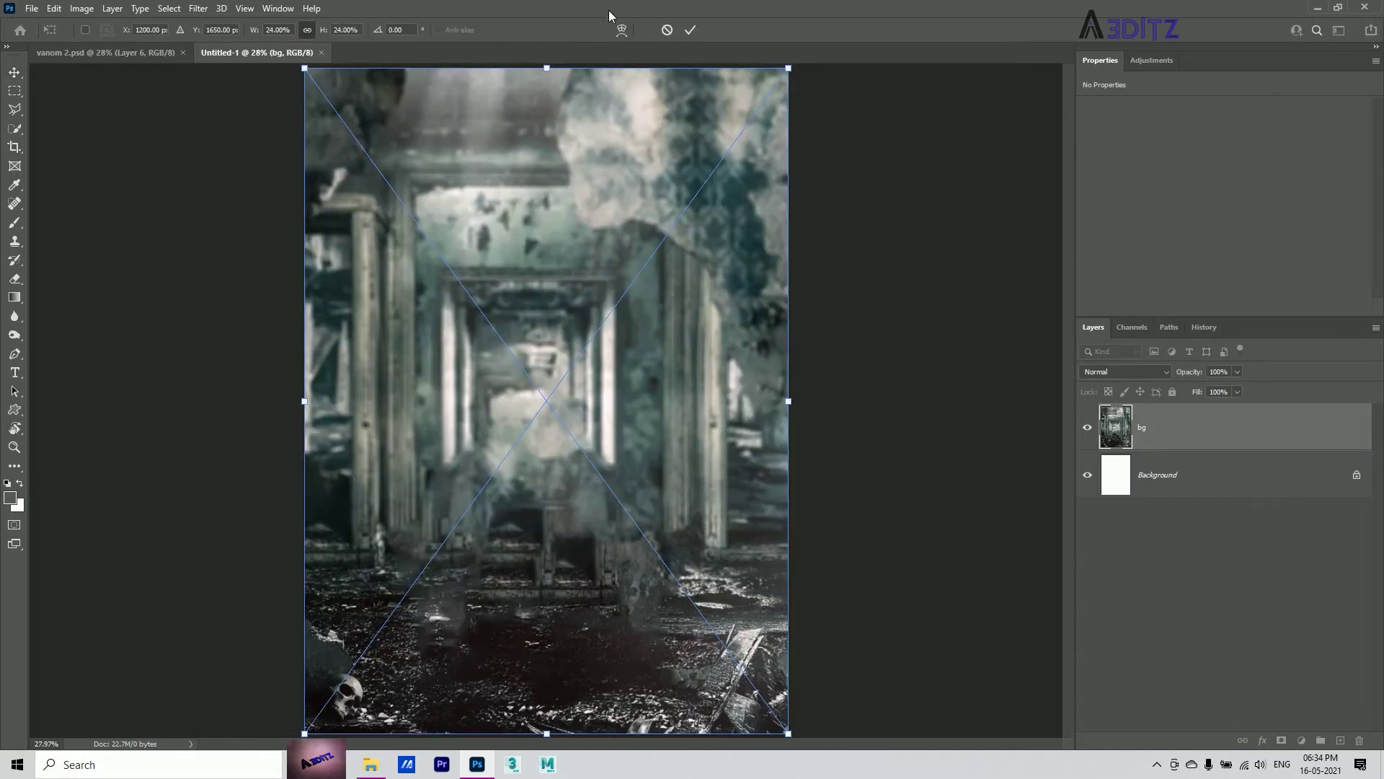
{"action": "left_click", "coordinate": [692, 30]}
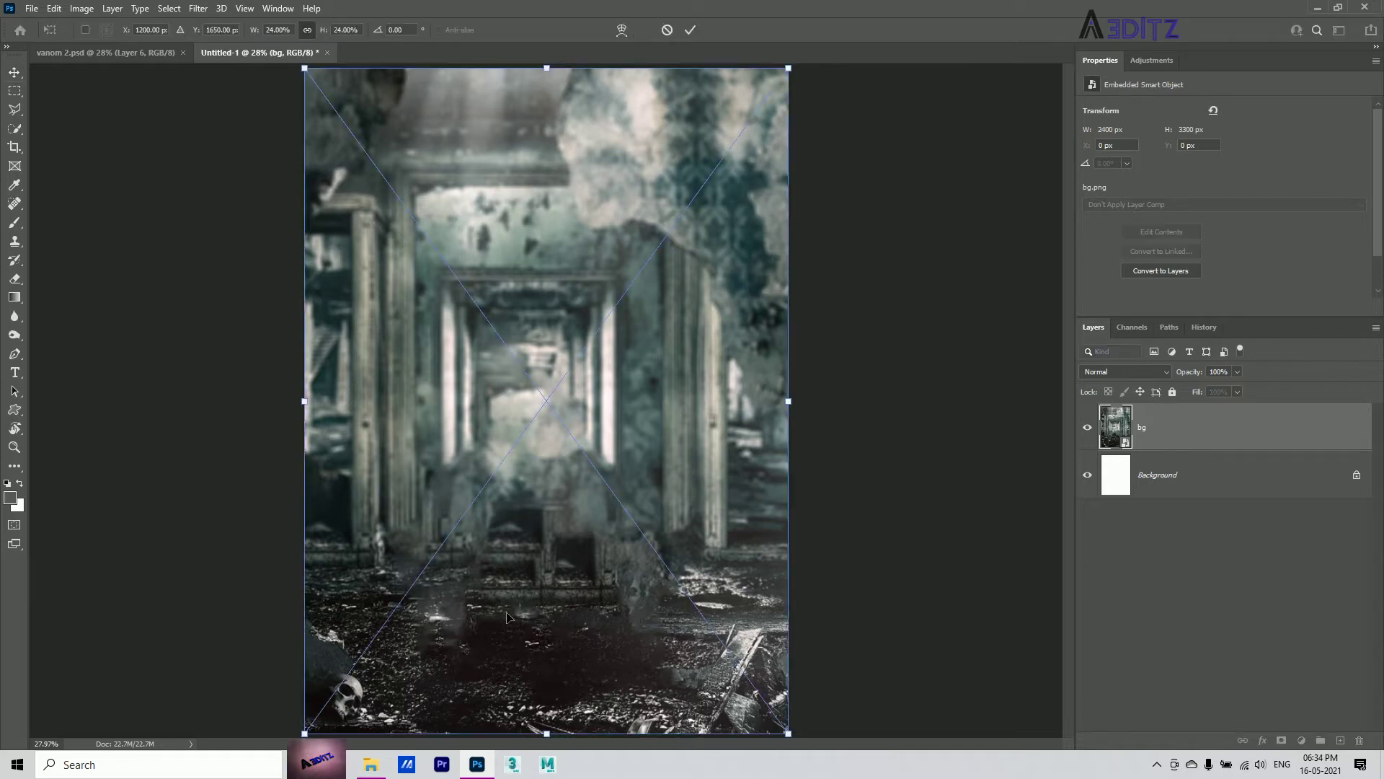
{"action": "left_click", "coordinate": [684, 33]}
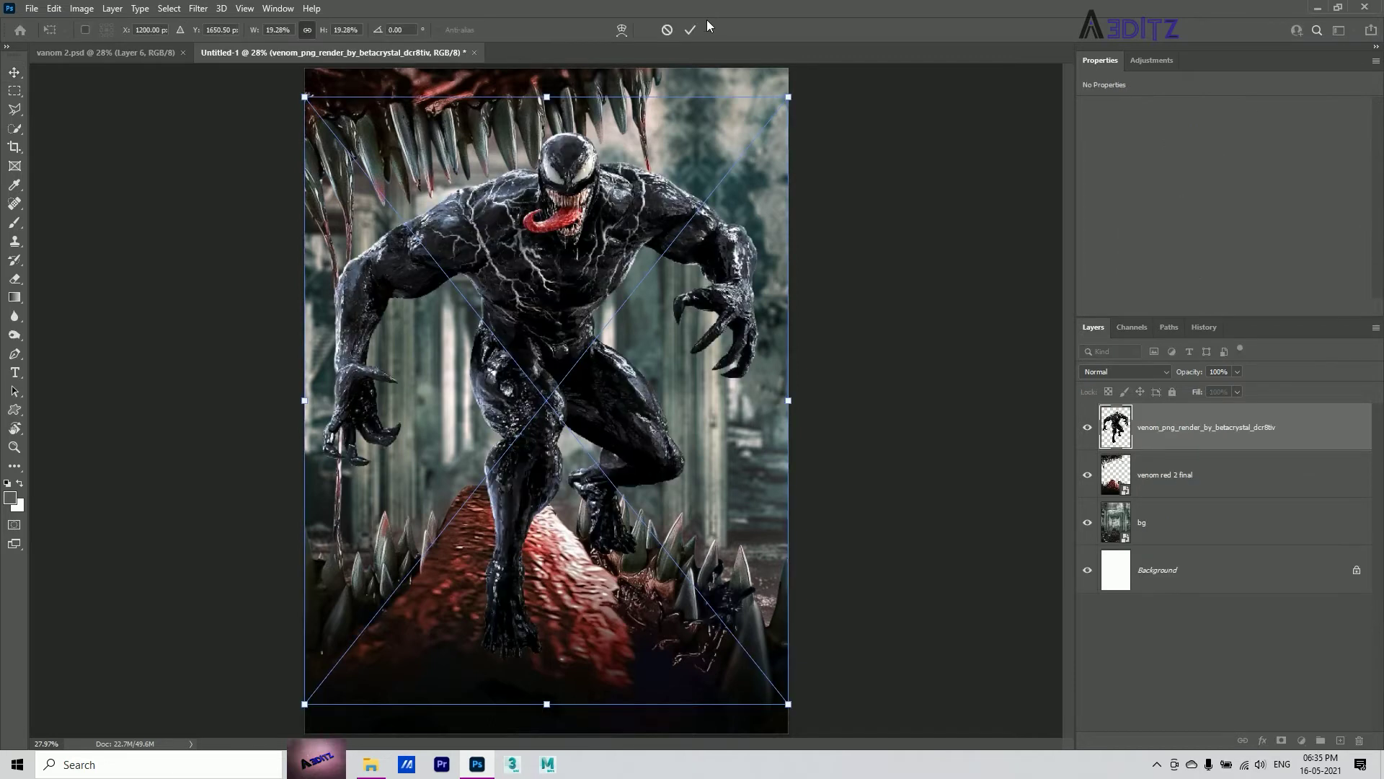
Put Venom below the red jaws, enlarge and shift it down-right, then hide the jaws layer.
{"action": "left_click", "coordinate": [688, 30]}
{"action": "left_click_drag", "start_coordinate": [1213, 433], "coordinate": [1211, 499]}
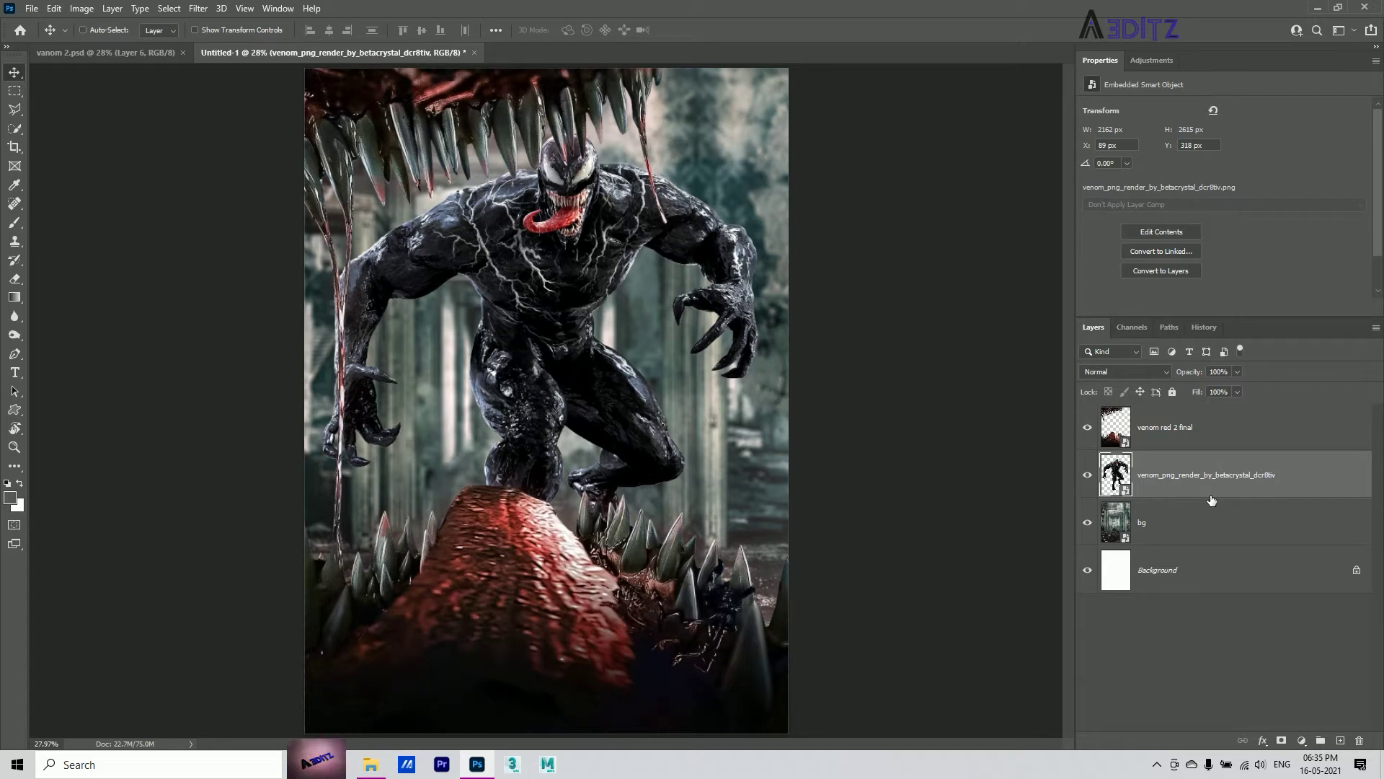
{"action": "key", "text": "ctrl+t"}
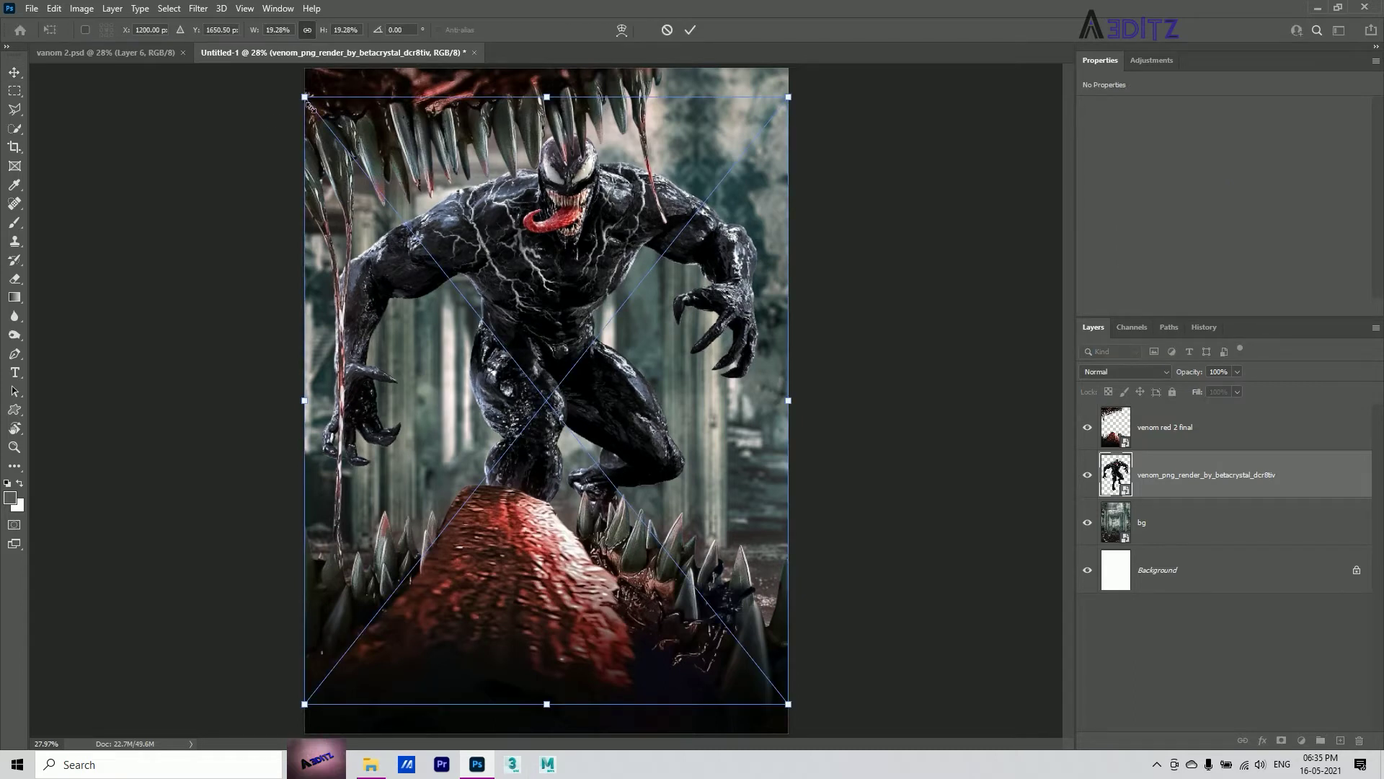
{"action": "left_click_drag", "start_coordinate": [310, 107], "coordinate": [294, 93]}
{"action": "left_click_drag", "start_coordinate": [616, 280], "coordinate": [649, 361]}
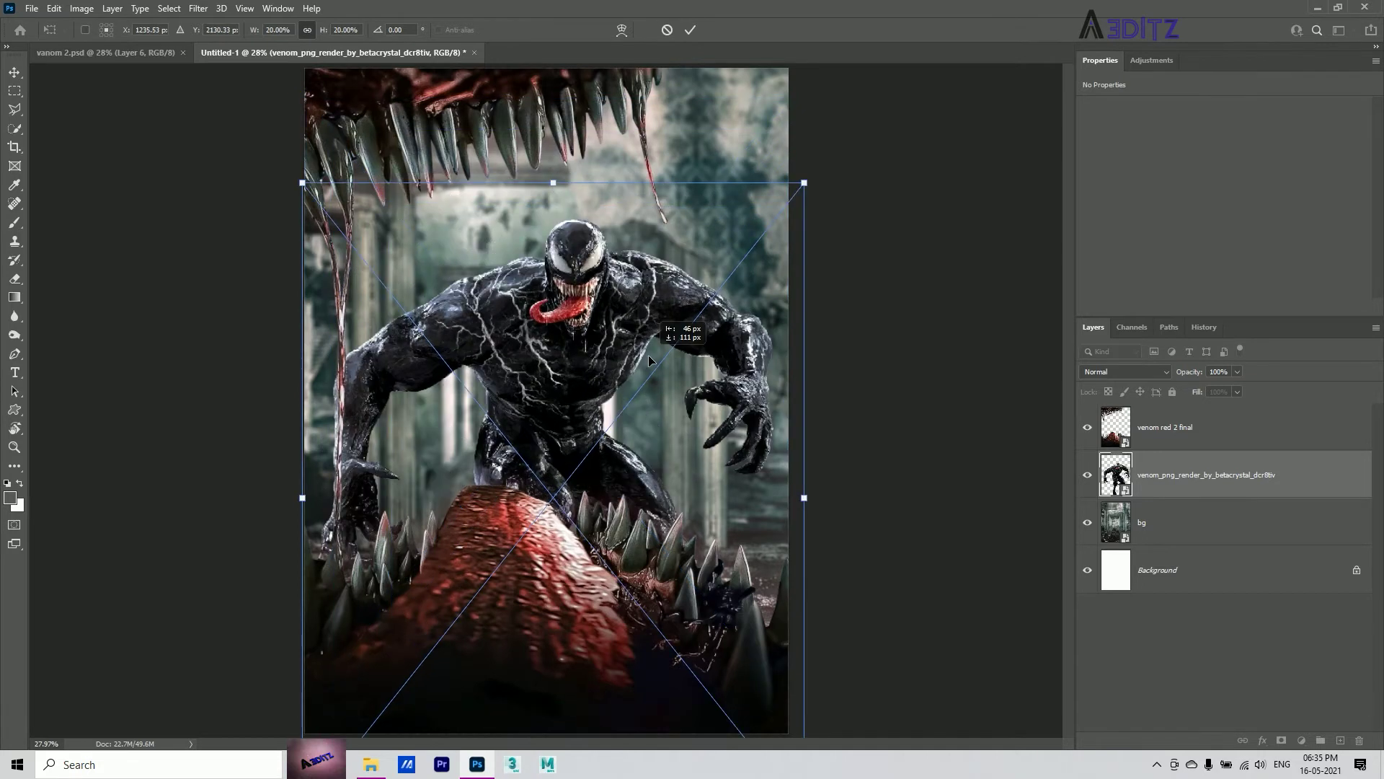
{"action": "left_click", "coordinate": [690, 31]}
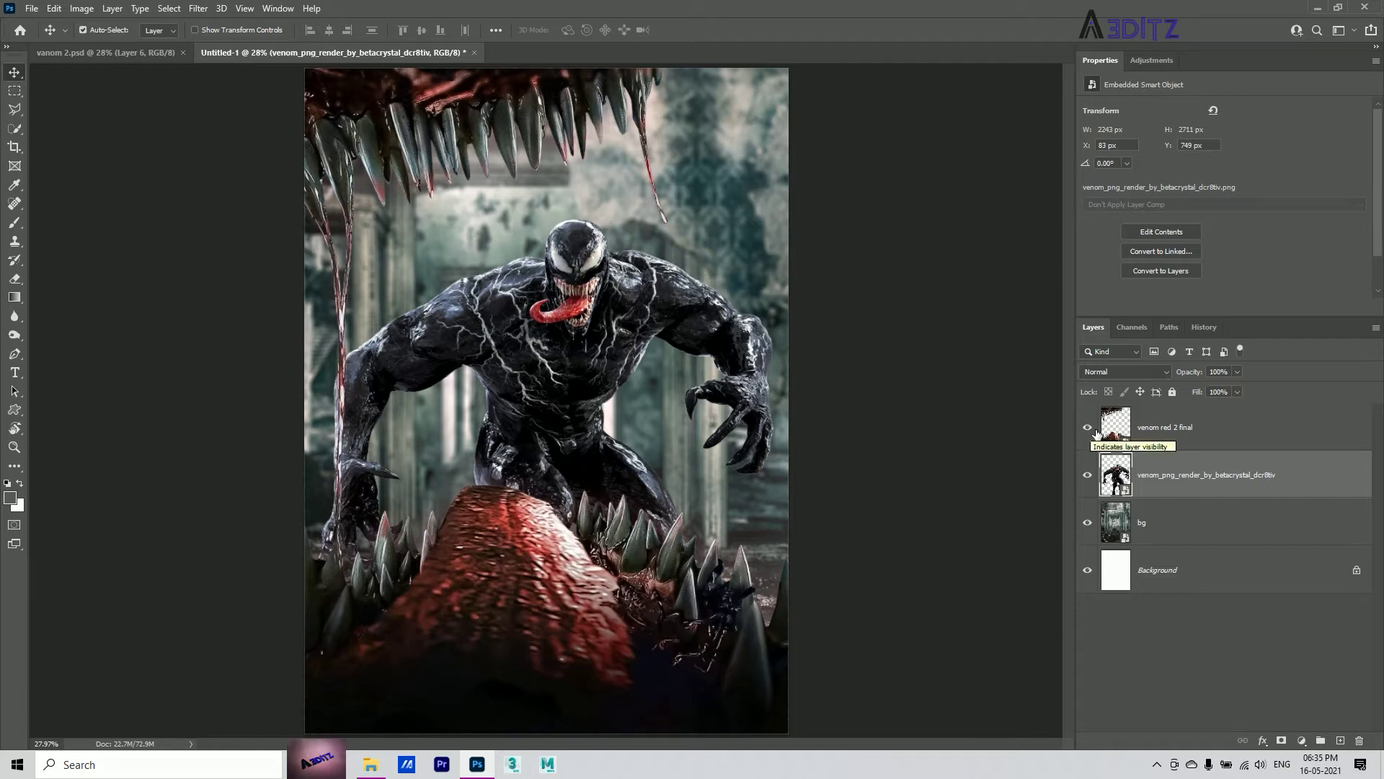
{"action": "left_click", "coordinate": [1088, 428]}
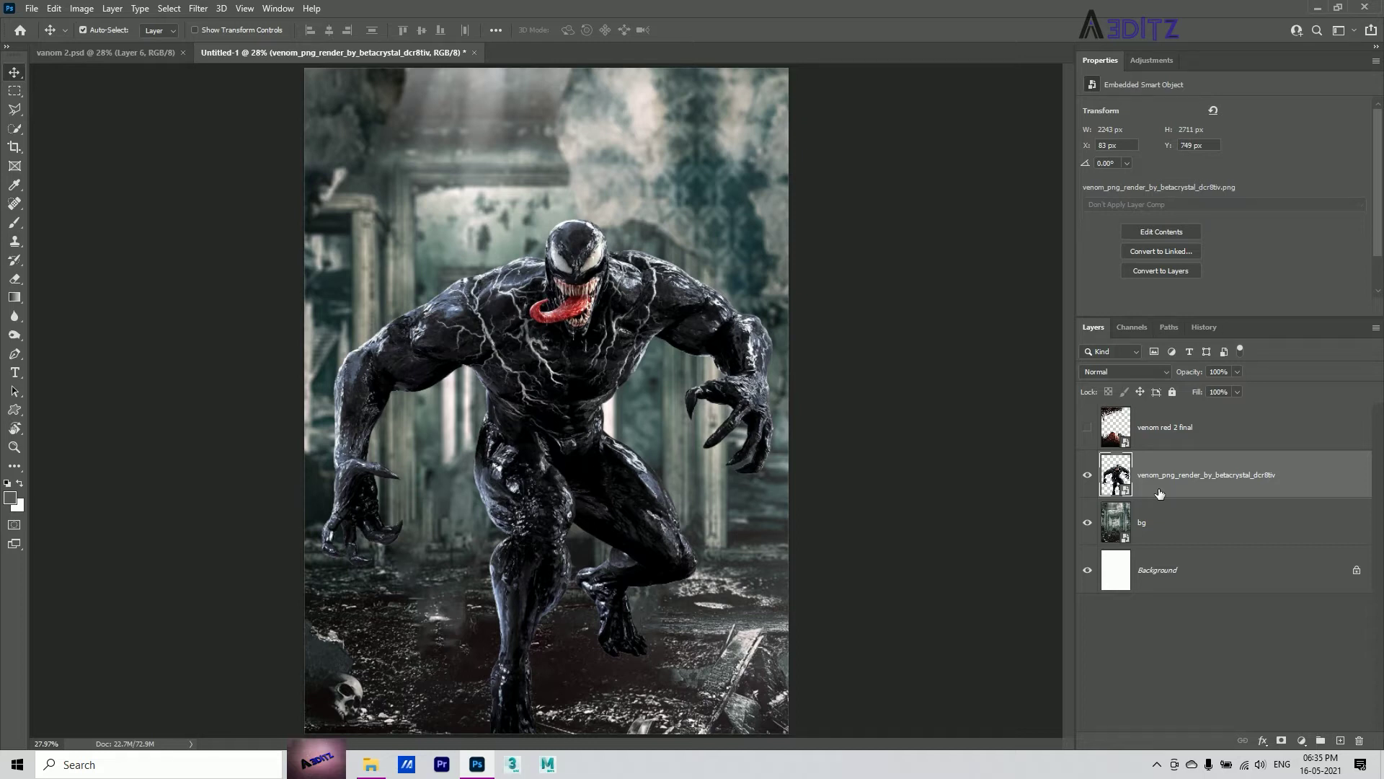
Add a Curves adjustment clipped to Venom with Enhance Per Channel Contrast auto option.
{"action": "left_click", "coordinate": [1302, 741]}
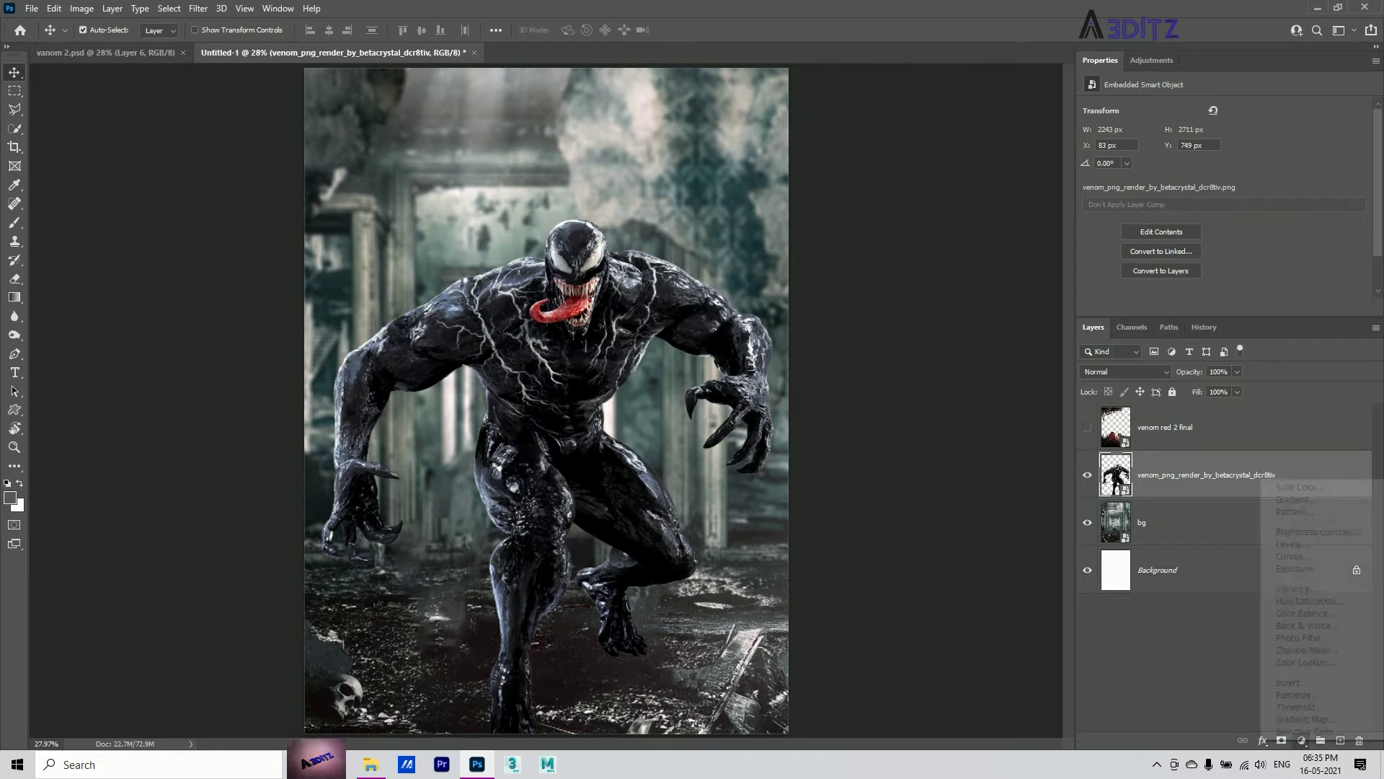
{"action": "left_click", "coordinate": [1305, 557]}
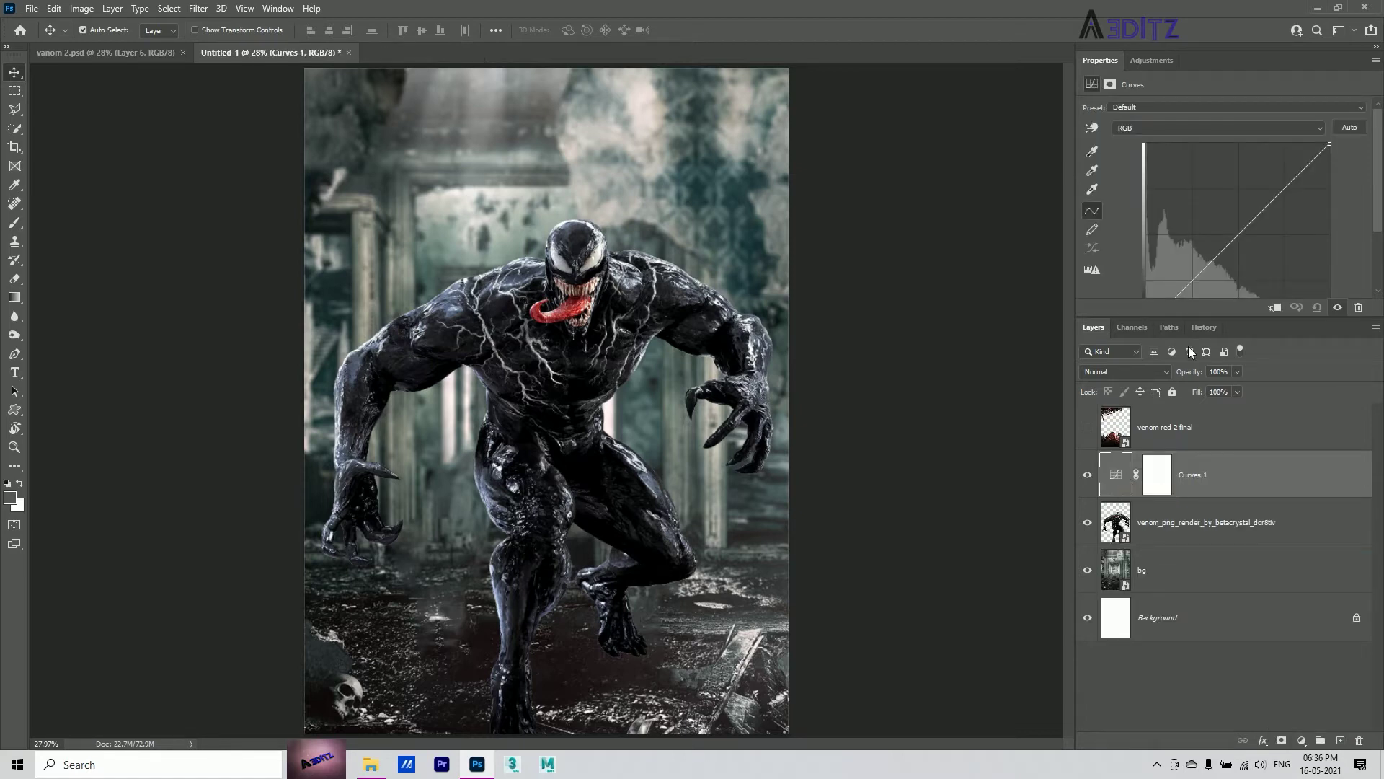
{"action": "left_click", "coordinate": [1276, 364]}
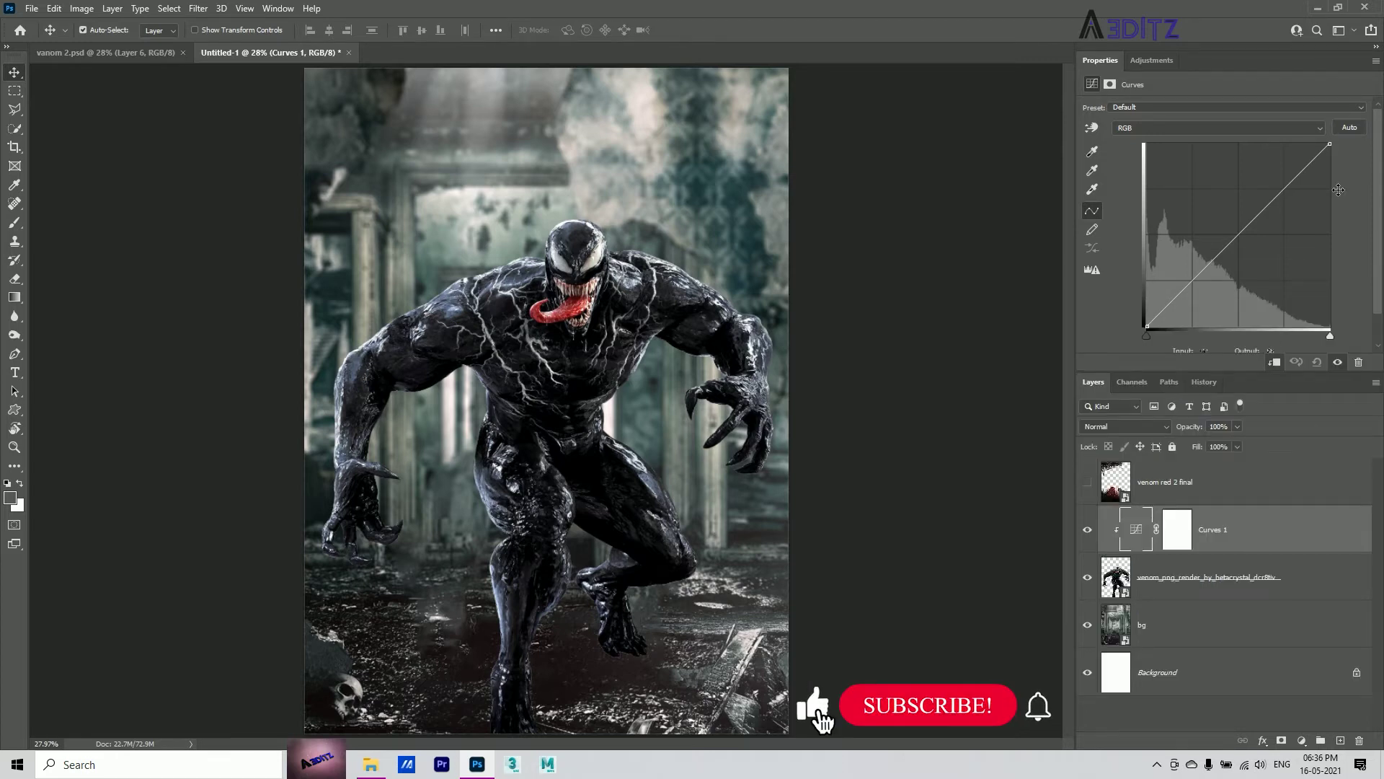
{"action": "left_click", "coordinate": [1344, 124]}
{"action": "left_click", "coordinate": [1345, 127], "text": "alt"}
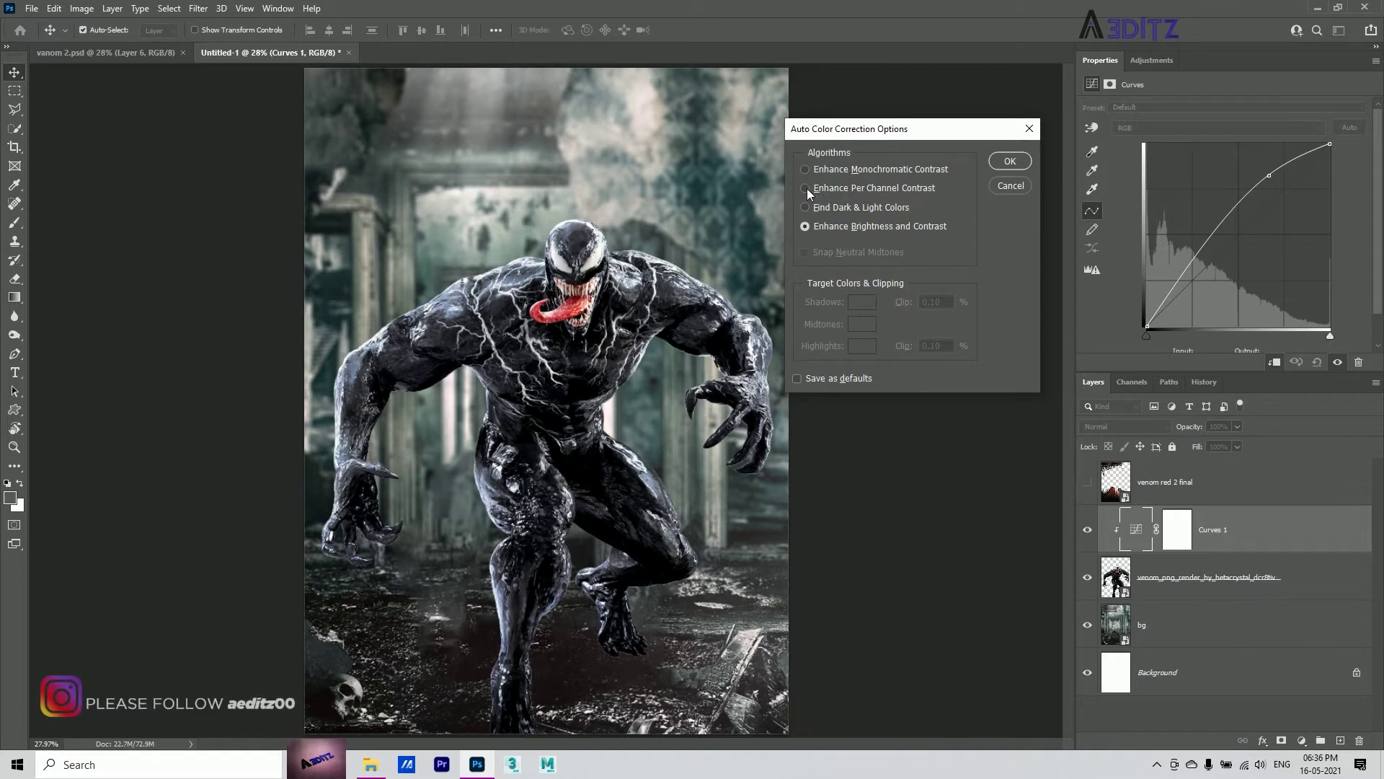
{"action": "left_click", "coordinate": [807, 188]}
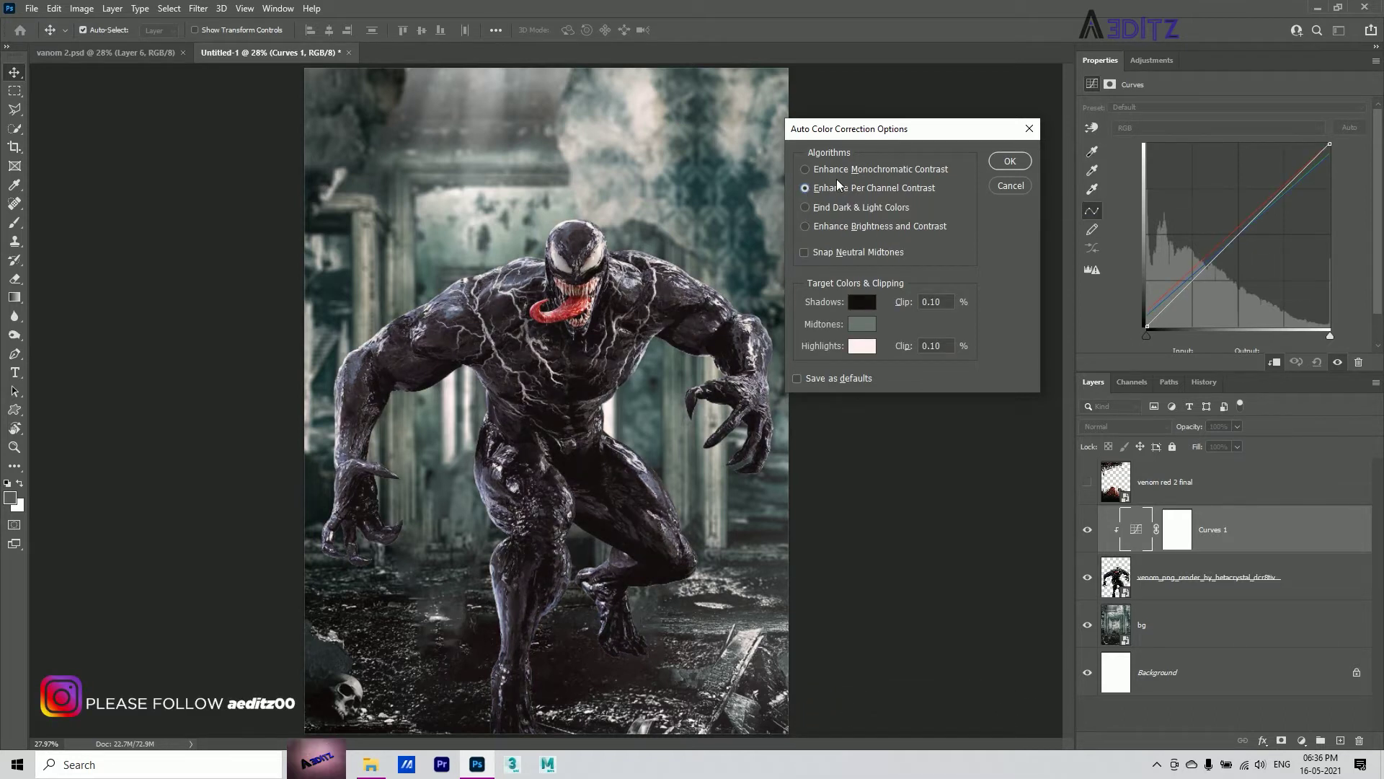
Sample shadow, highlight and midtone target colours from the image.
{"action": "left_click", "coordinate": [866, 303]}
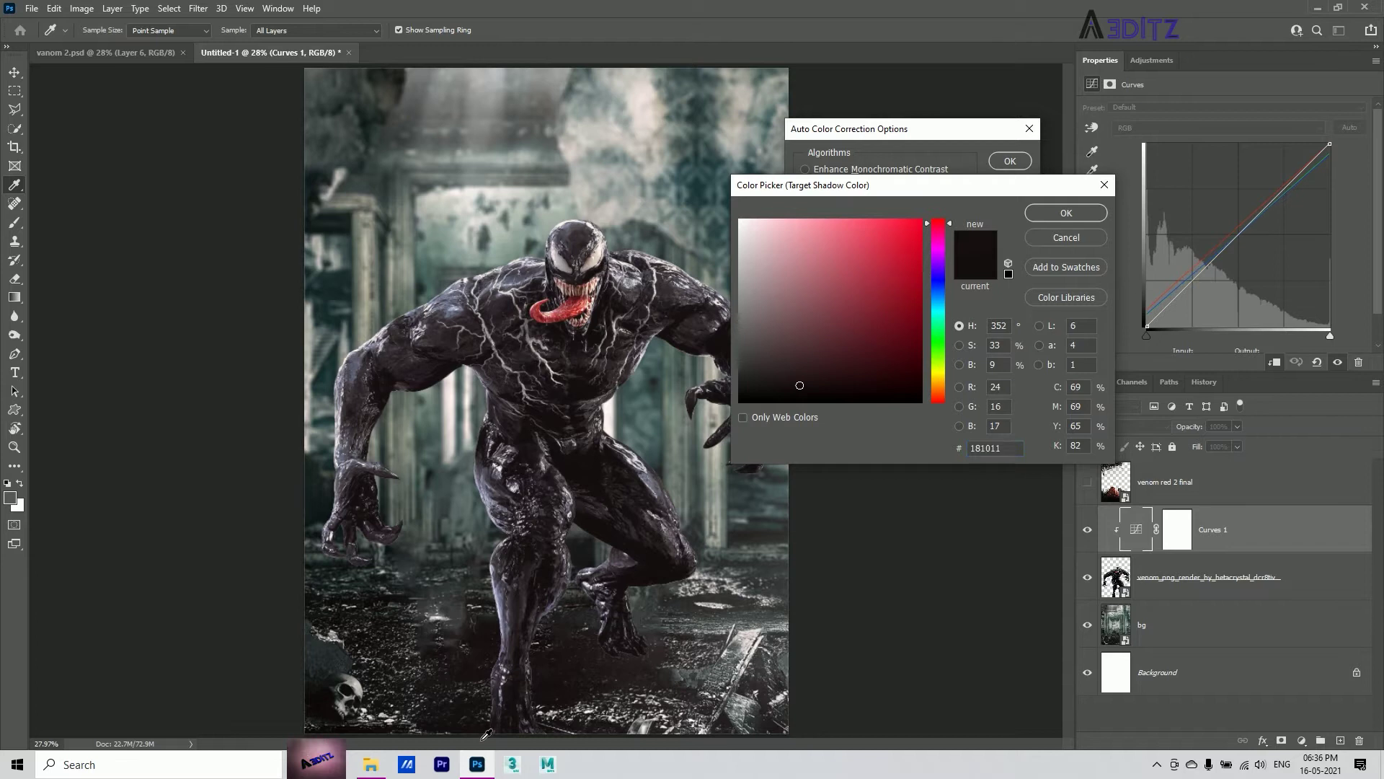
{"action": "left_click", "coordinate": [326, 710]}
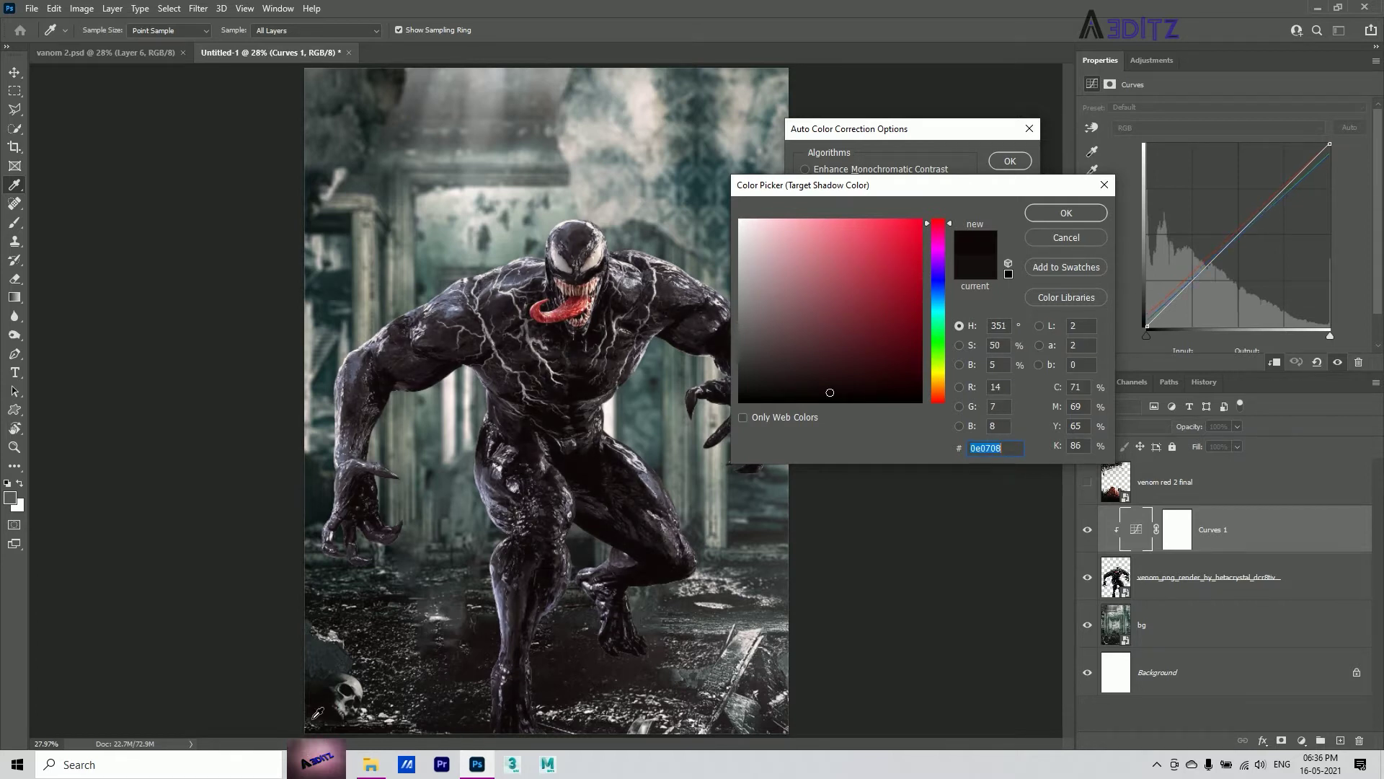
{"action": "left_click", "coordinate": [321, 710]}
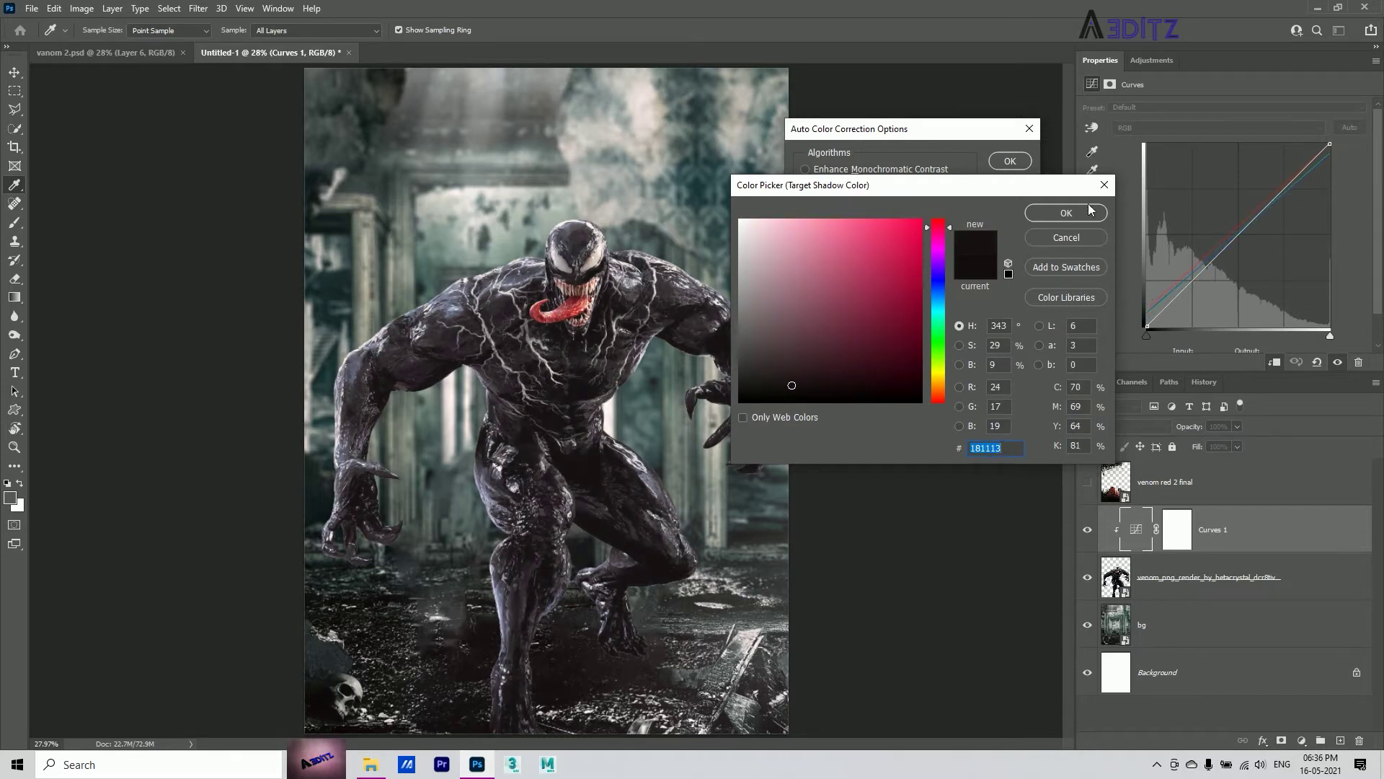
{"action": "left_click", "coordinate": [1073, 215]}
{"action": "left_click", "coordinate": [871, 345]}
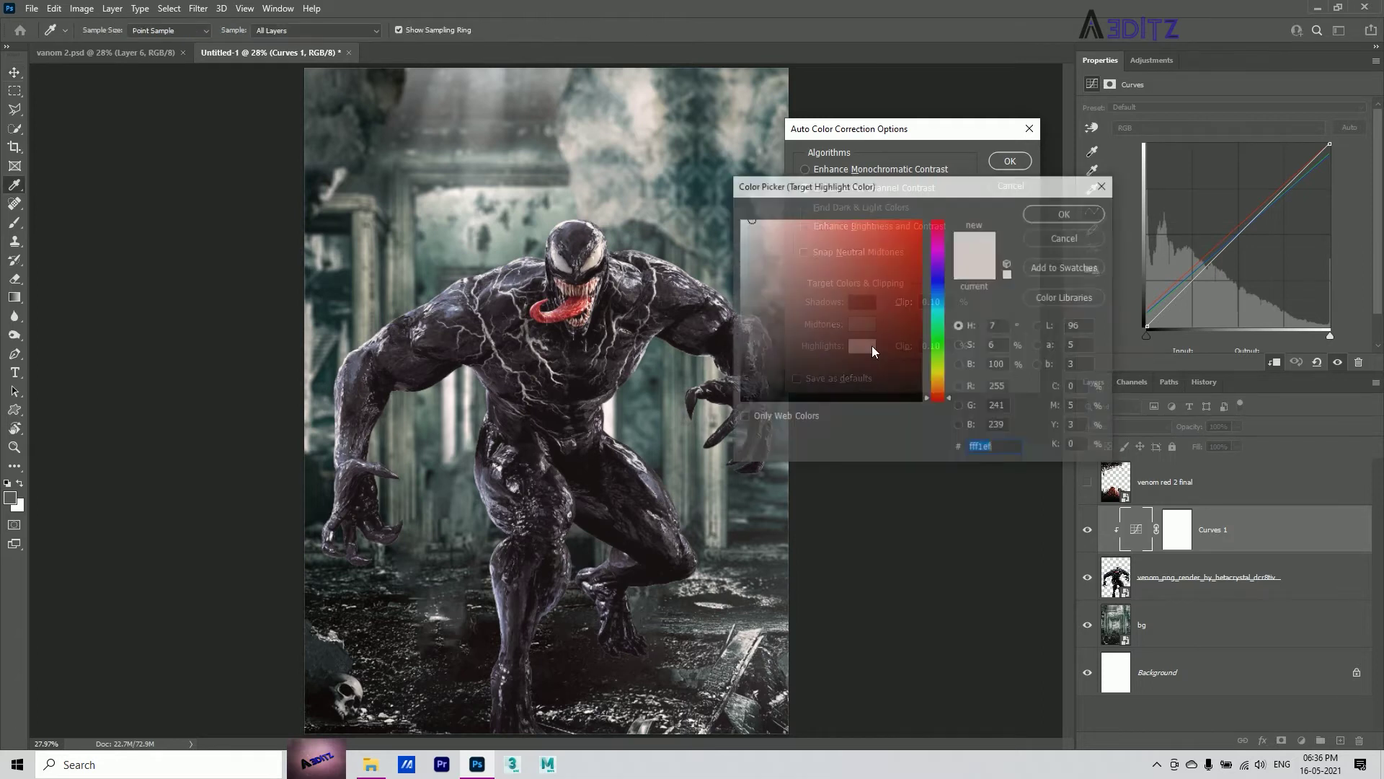
{"action": "left_click", "coordinate": [453, 408]}
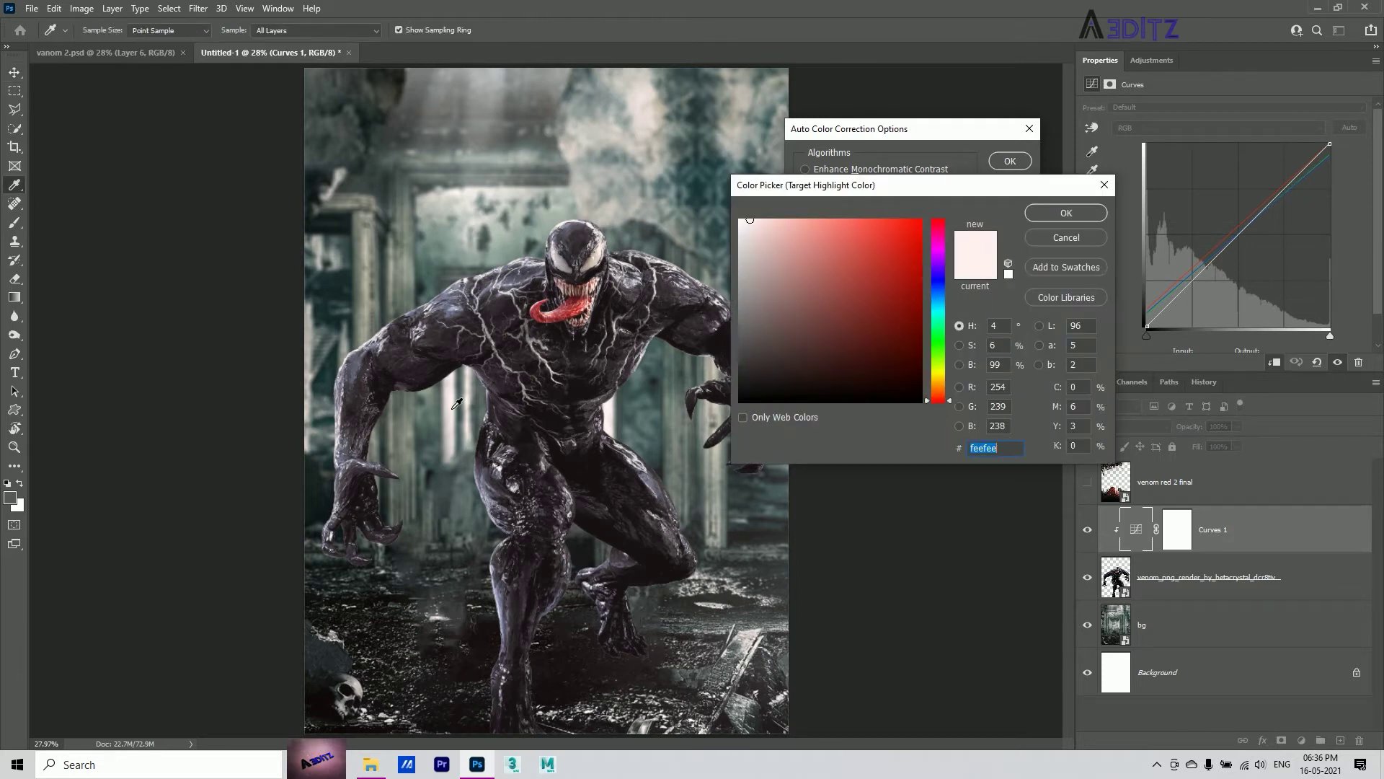
{"action": "left_click", "coordinate": [1071, 212]}
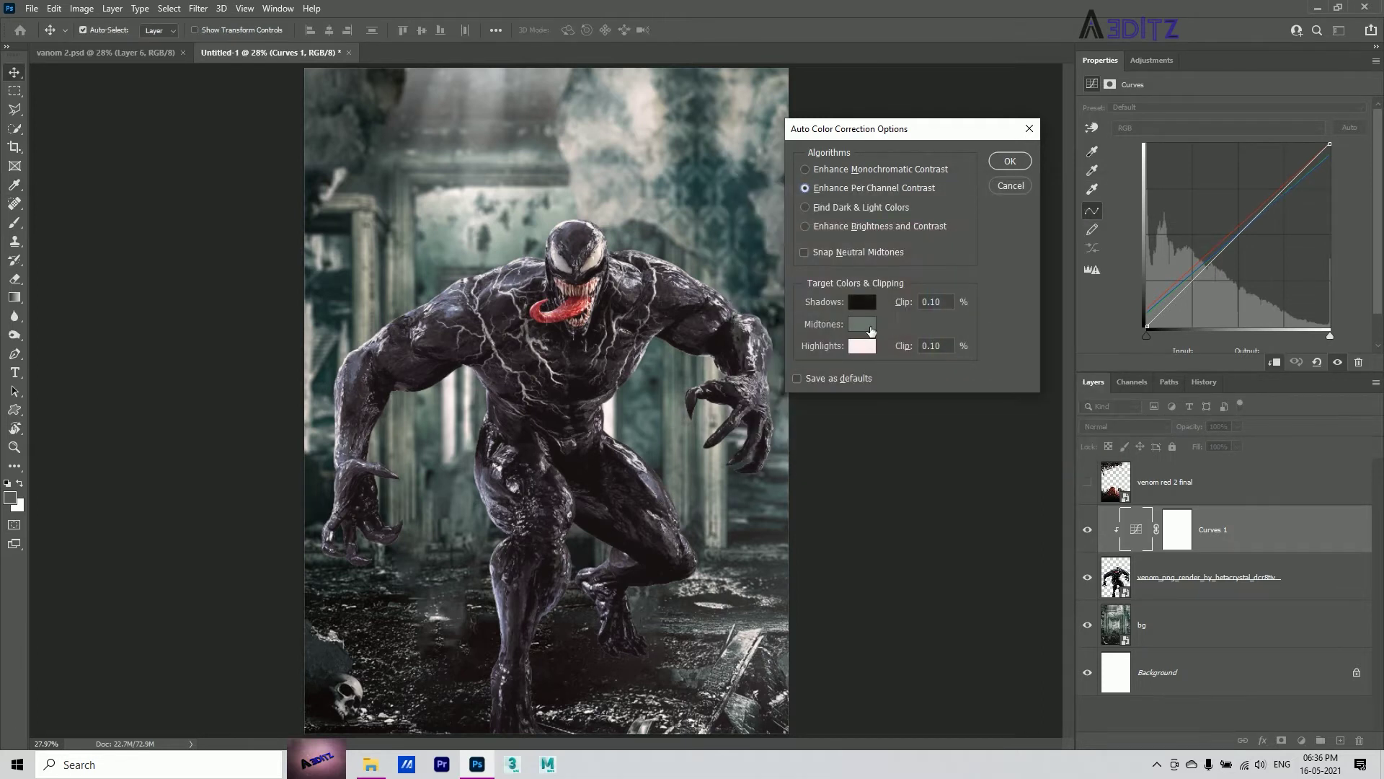
{"action": "left_click", "coordinate": [868, 337]}
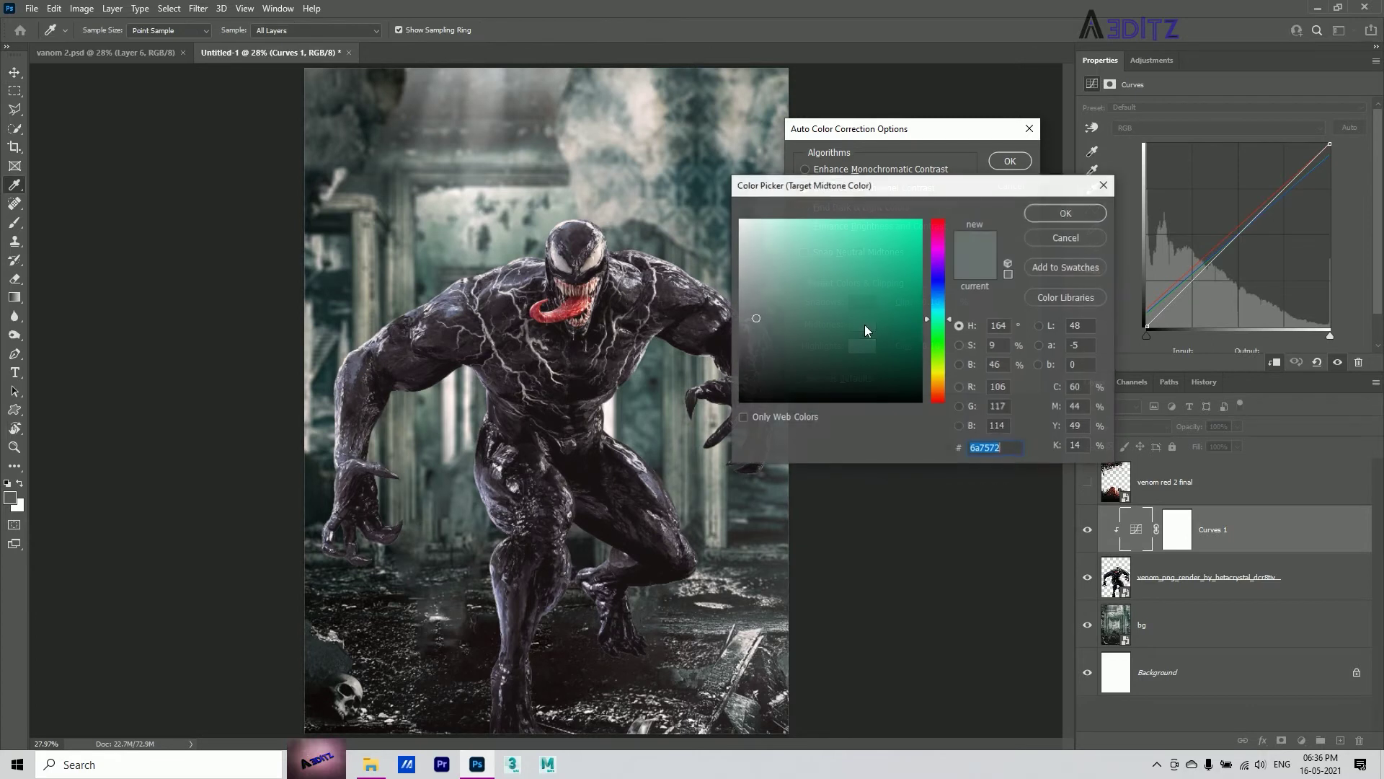
{"action": "left_click", "coordinate": [673, 408]}
{"action": "left_click", "coordinate": [676, 421]}
{"action": "left_click", "coordinate": [1057, 214]}
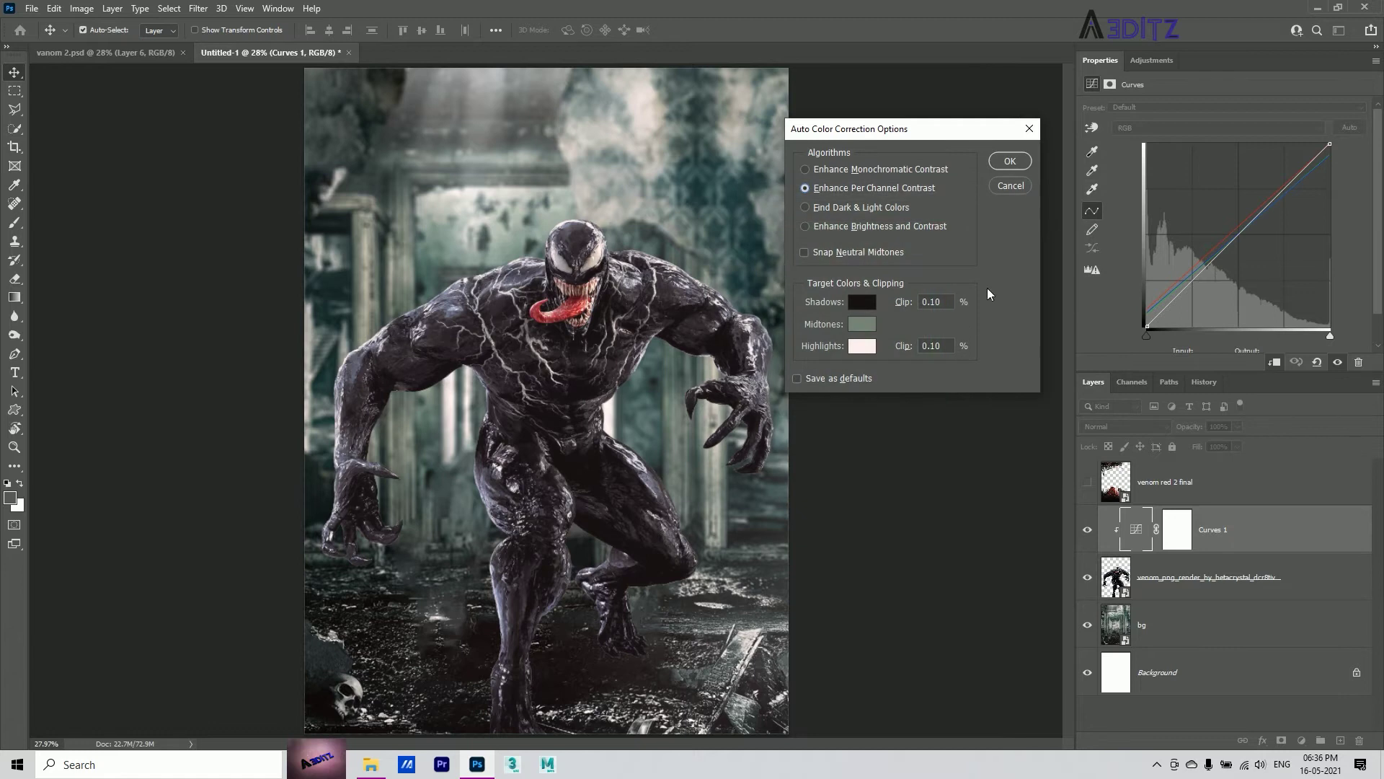
Apply the auto correction without saving targets as defaults, and compare before/after.
{"action": "left_click", "coordinate": [1011, 162]}
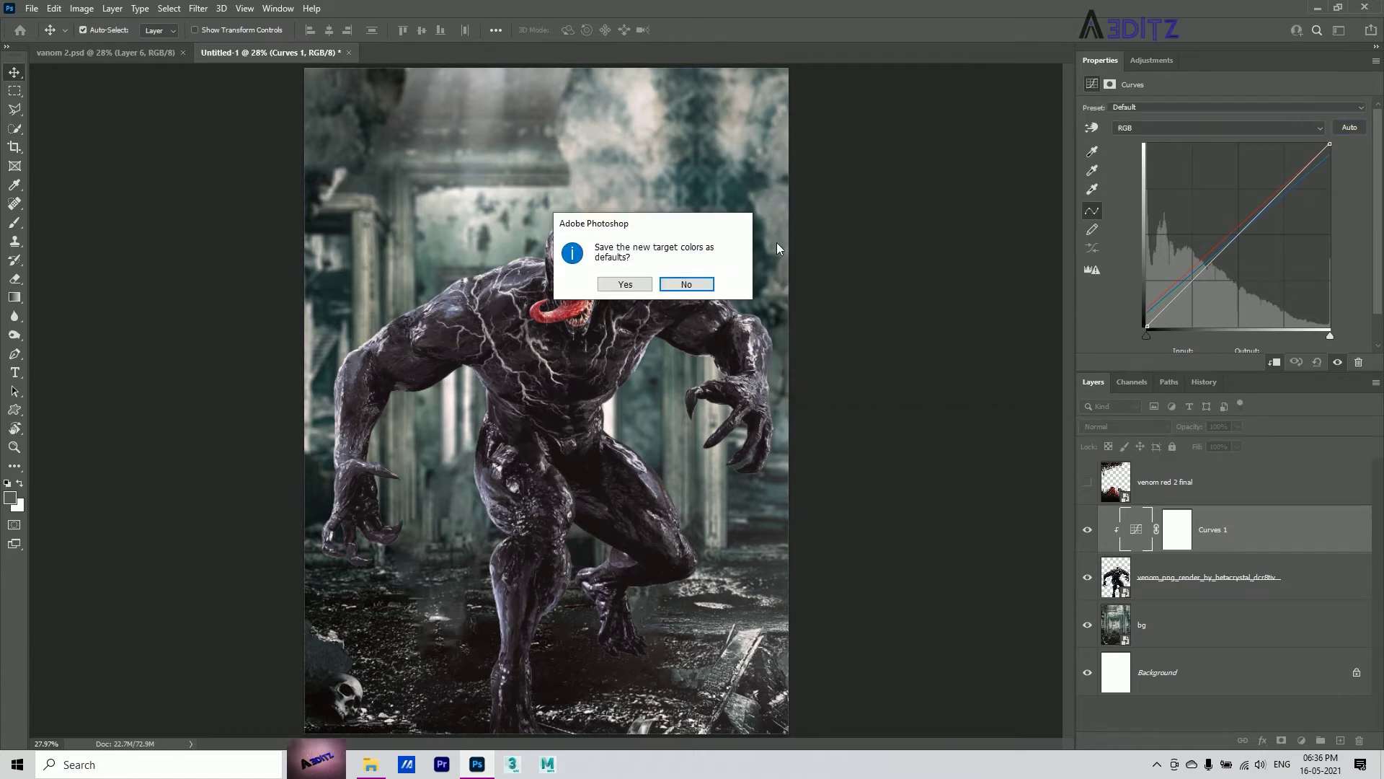
{"action": "left_click", "coordinate": [682, 285]}
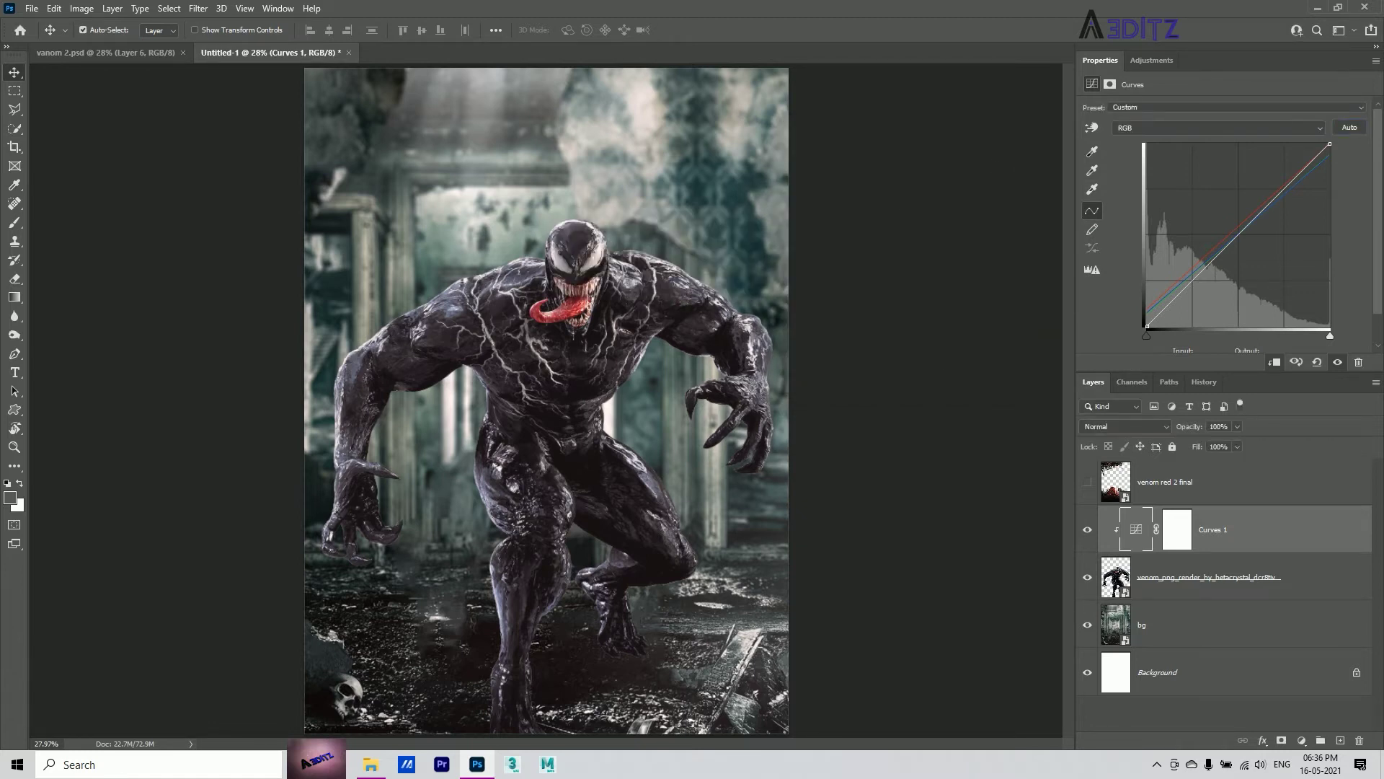
{"action": "left_click", "coordinate": [1090, 535]}
{"action": "left_click", "coordinate": [1090, 537]}
Add a new layer and fill it with mid grey 7e7e7e.
{"action": "left_click", "coordinate": [1339, 740]}
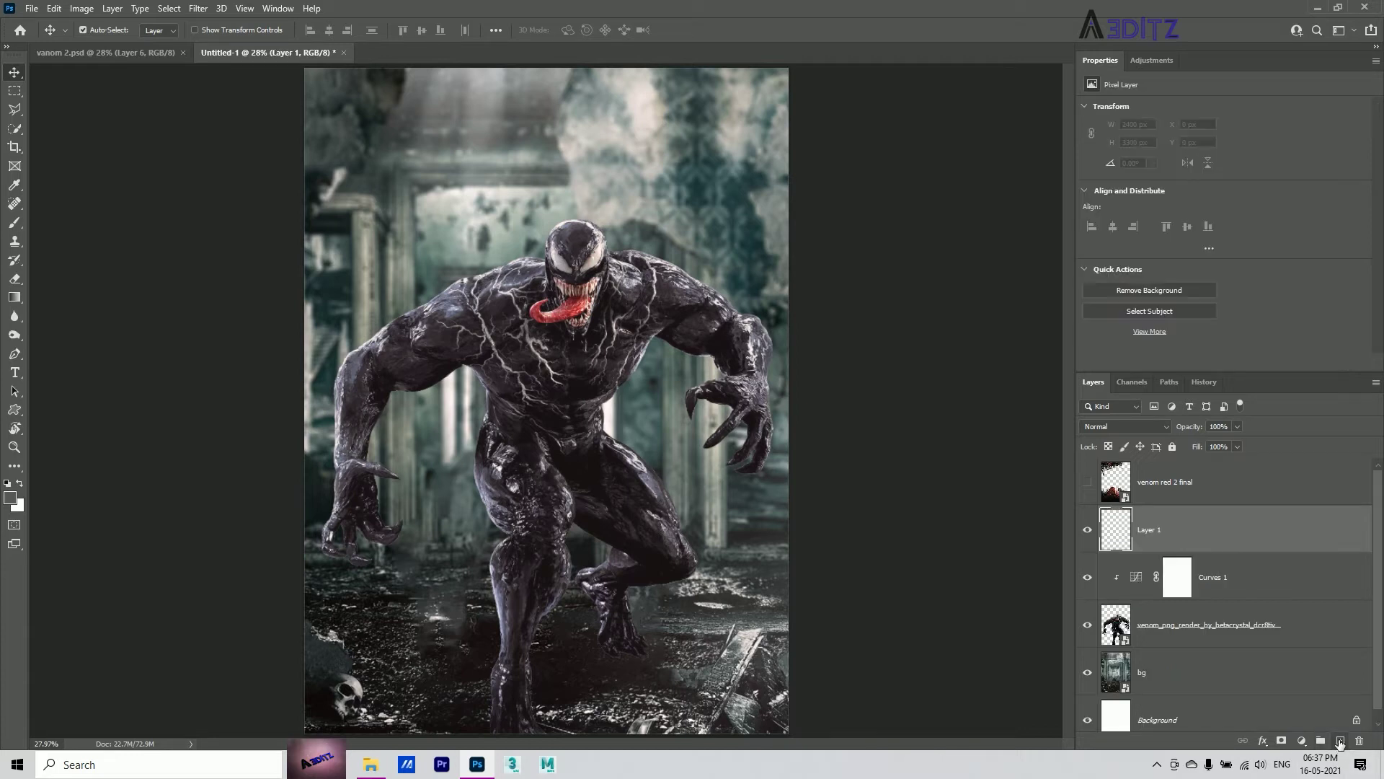
{"action": "left_click", "coordinate": [22, 504]}
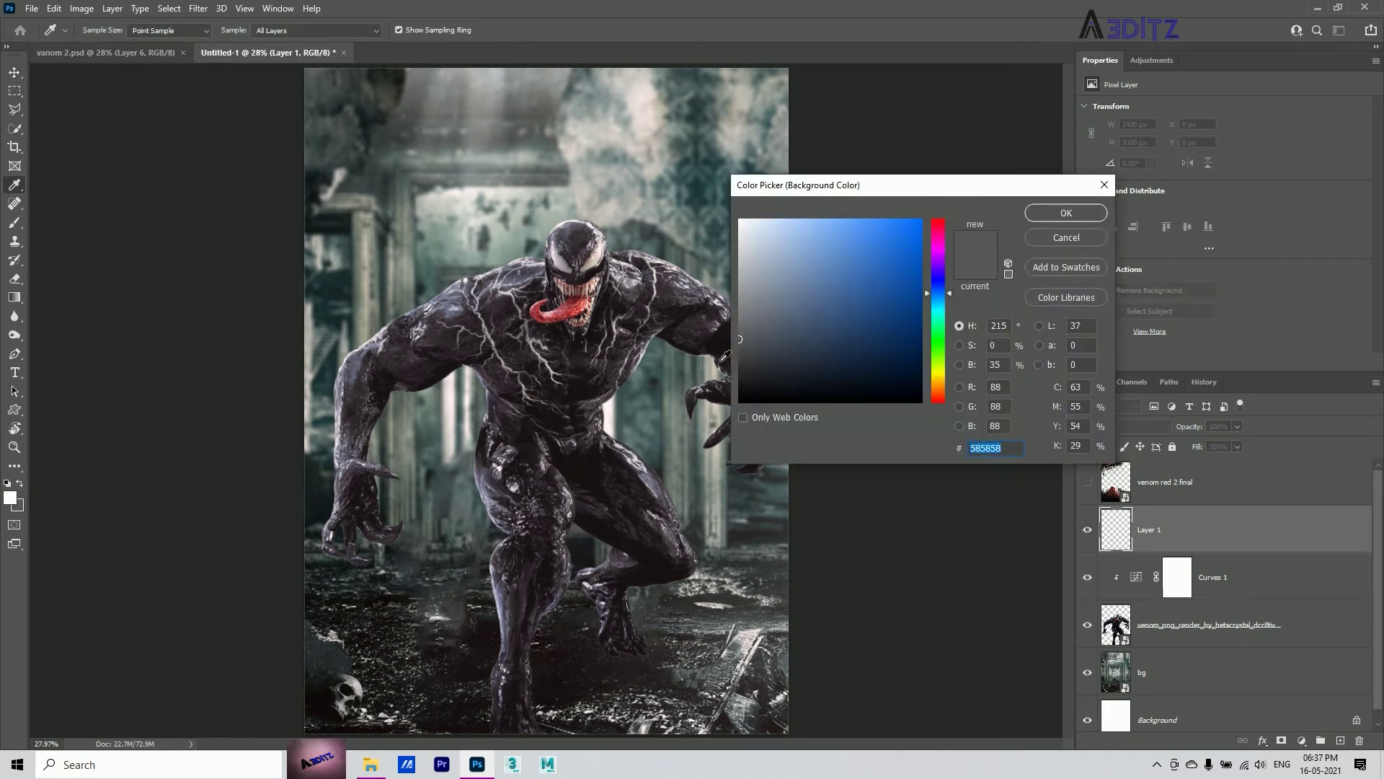
{"action": "left_click_drag", "start_coordinate": [786, 290], "coordinate": [690, 312]}
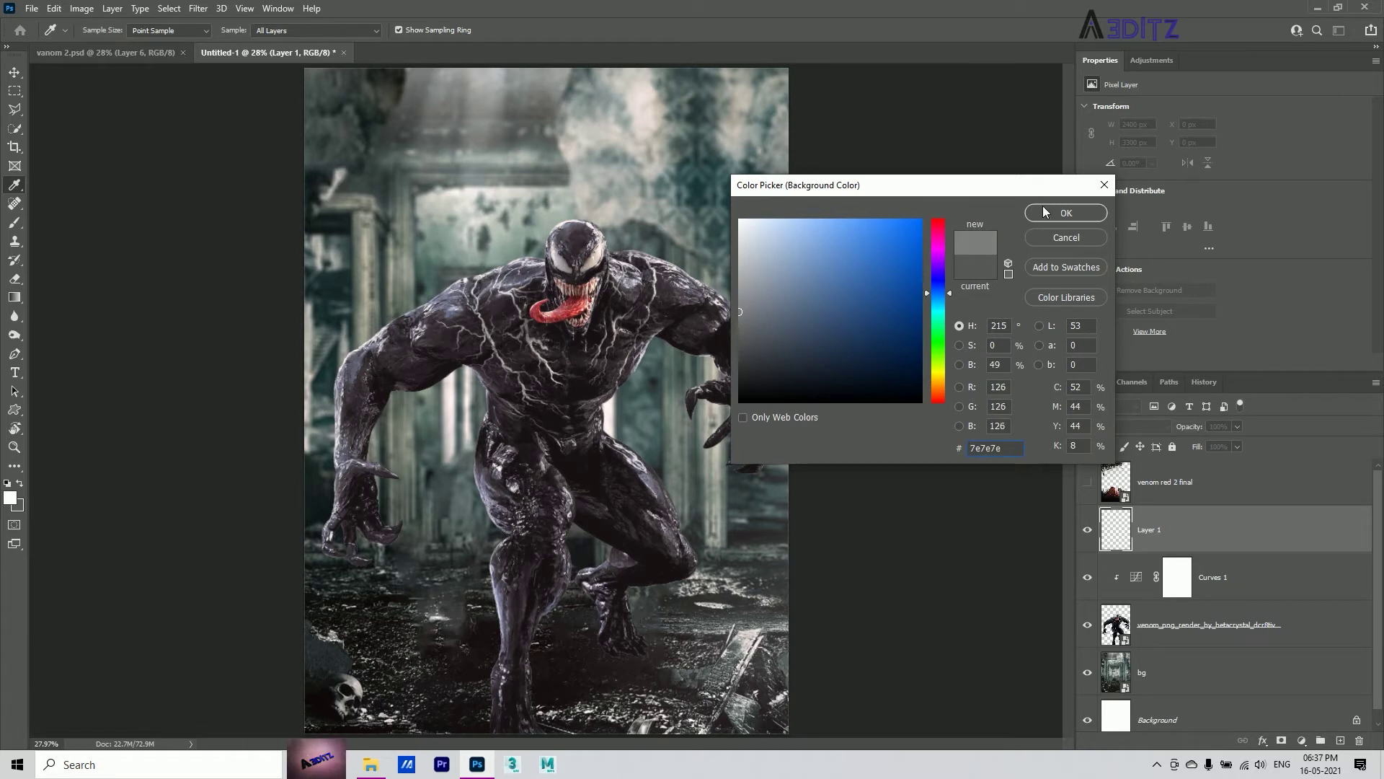
{"action": "left_click", "coordinate": [1040, 211]}
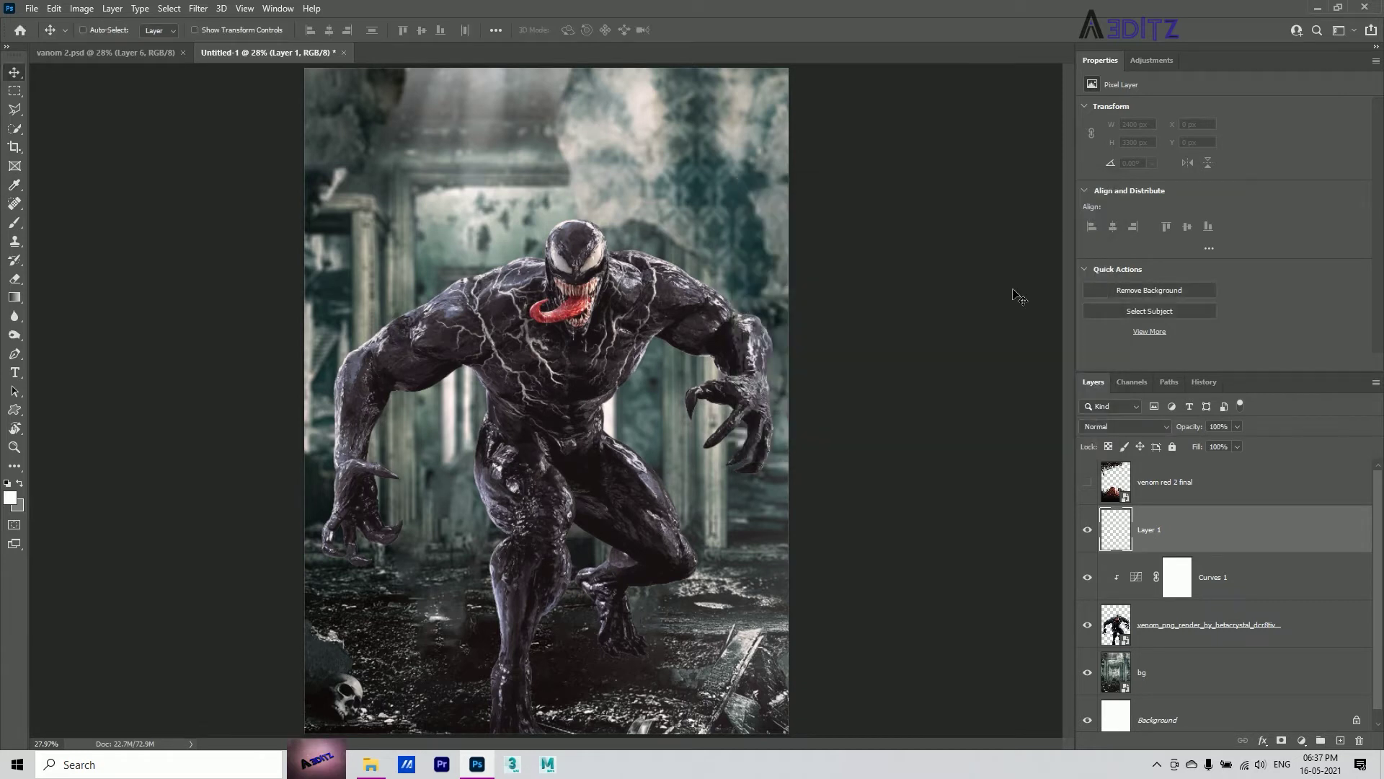
{"action": "key", "text": "ctrl+BackSpace"}
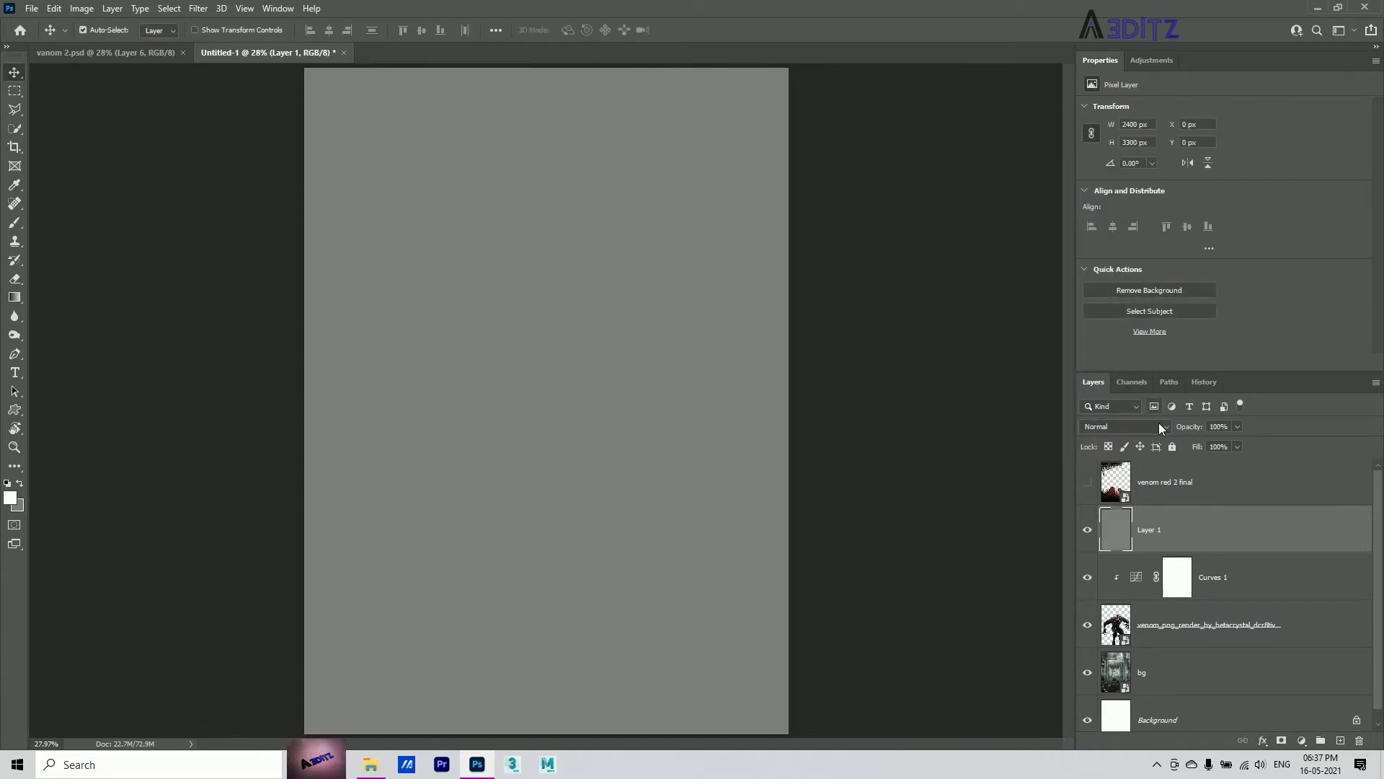
Set the grey layer's blend mode to Color, then select the Venom layer.
{"action": "left_click", "coordinate": [1158, 424]}
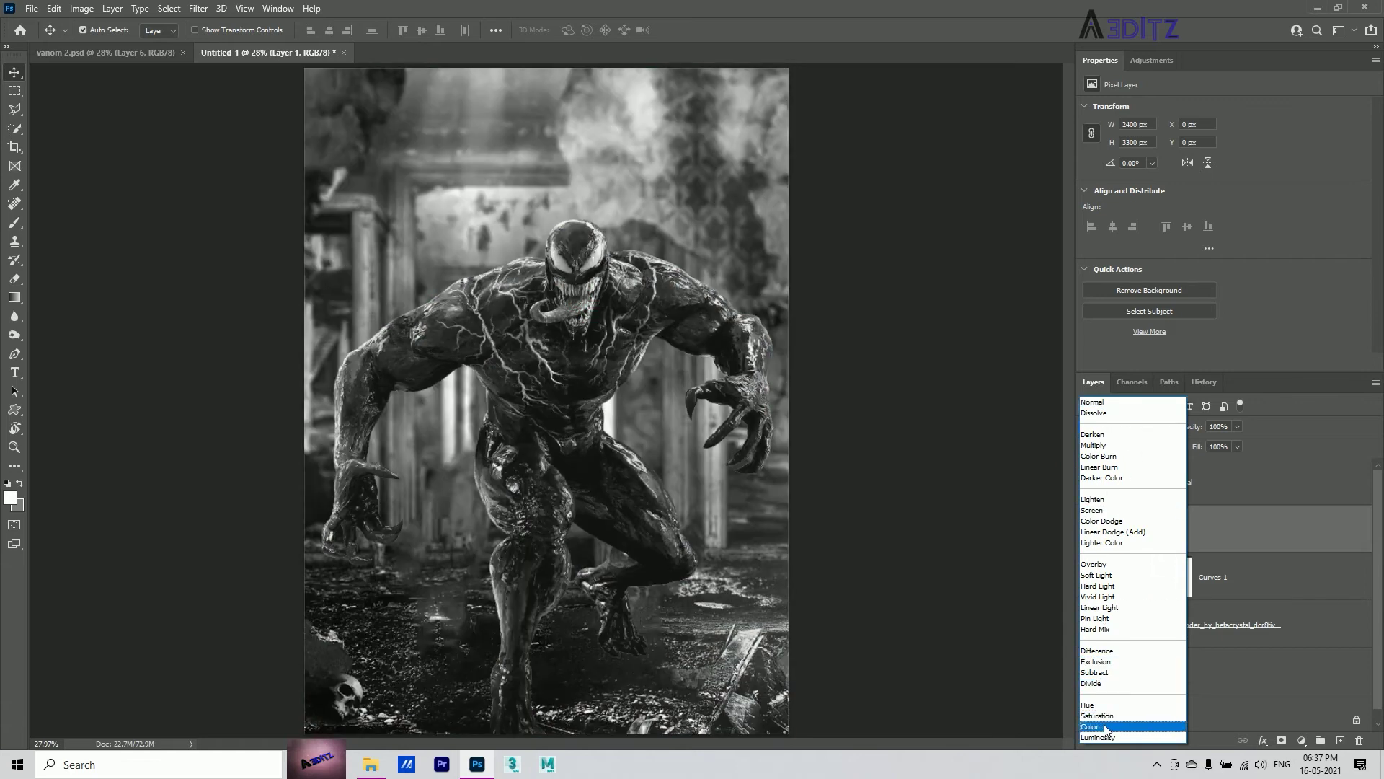
{"action": "left_click", "coordinate": [1105, 724]}
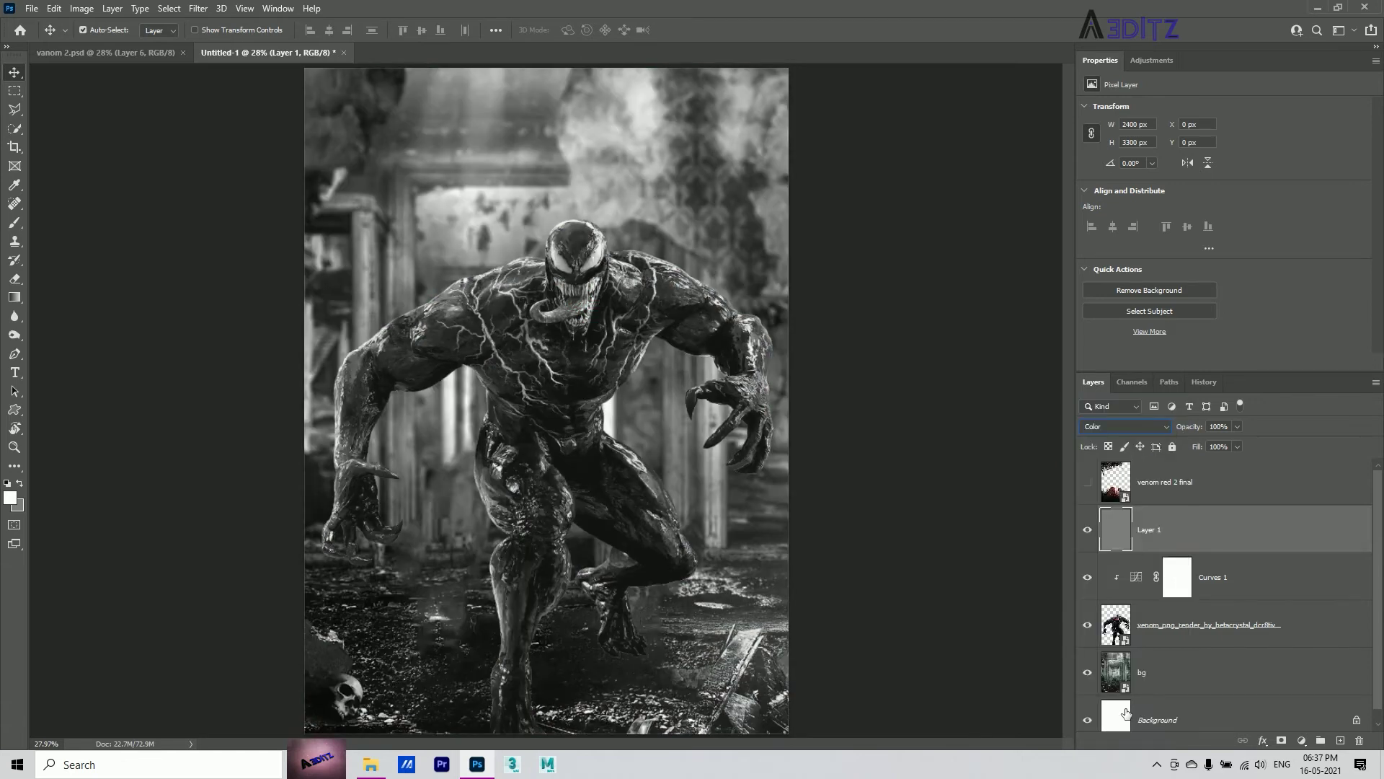
{"action": "left_click", "coordinate": [1221, 624]}
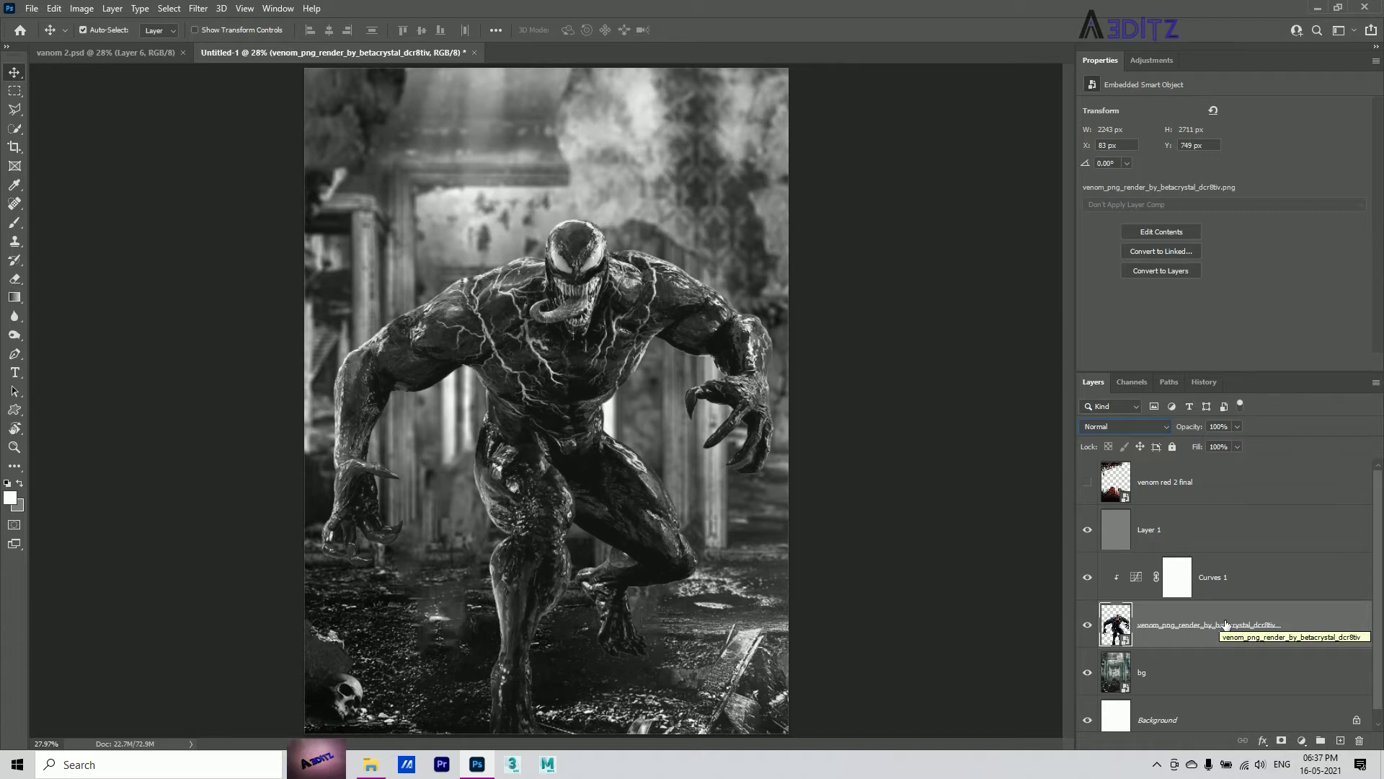
Add a Levels adjustment brightening Venom's highlights and lifting the midtones.
{"action": "left_click", "coordinate": [1310, 737]}
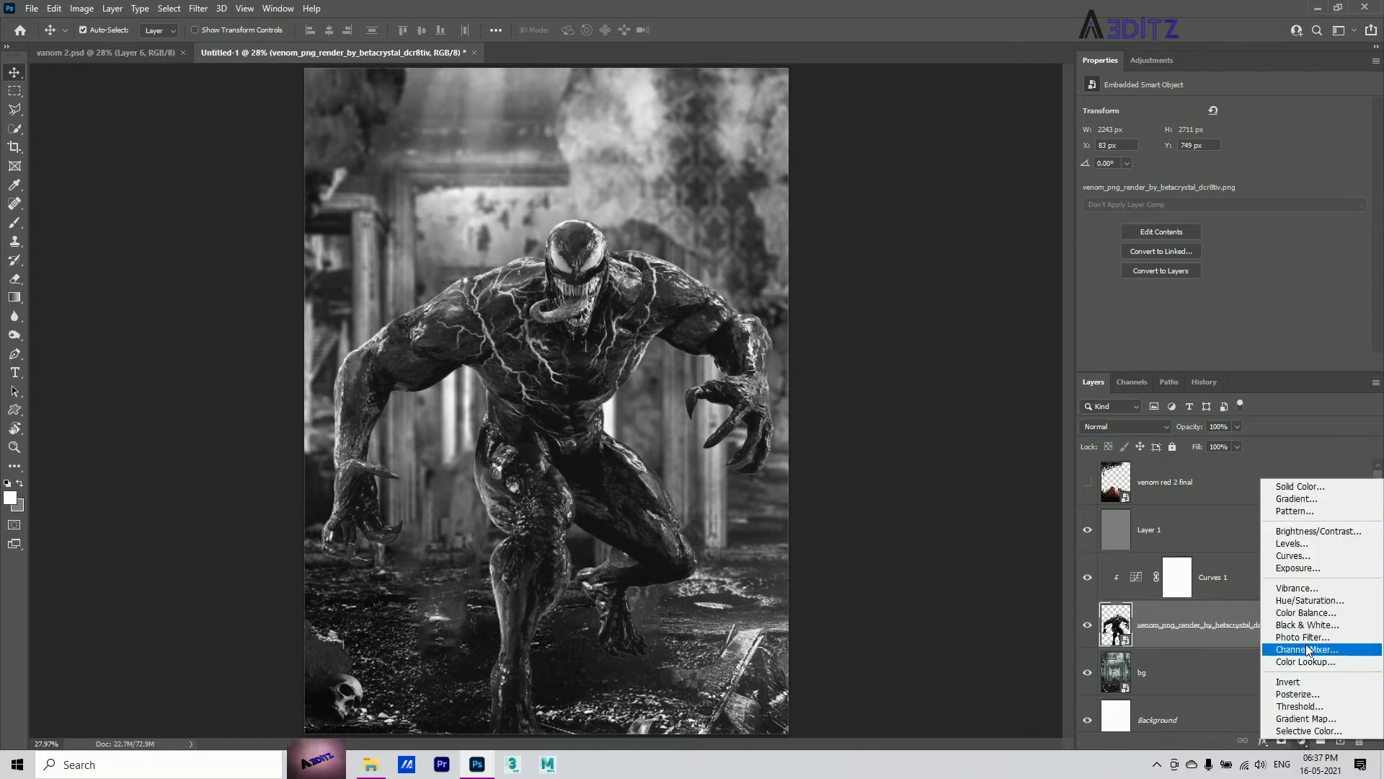
{"action": "left_click", "coordinate": [1292, 543]}
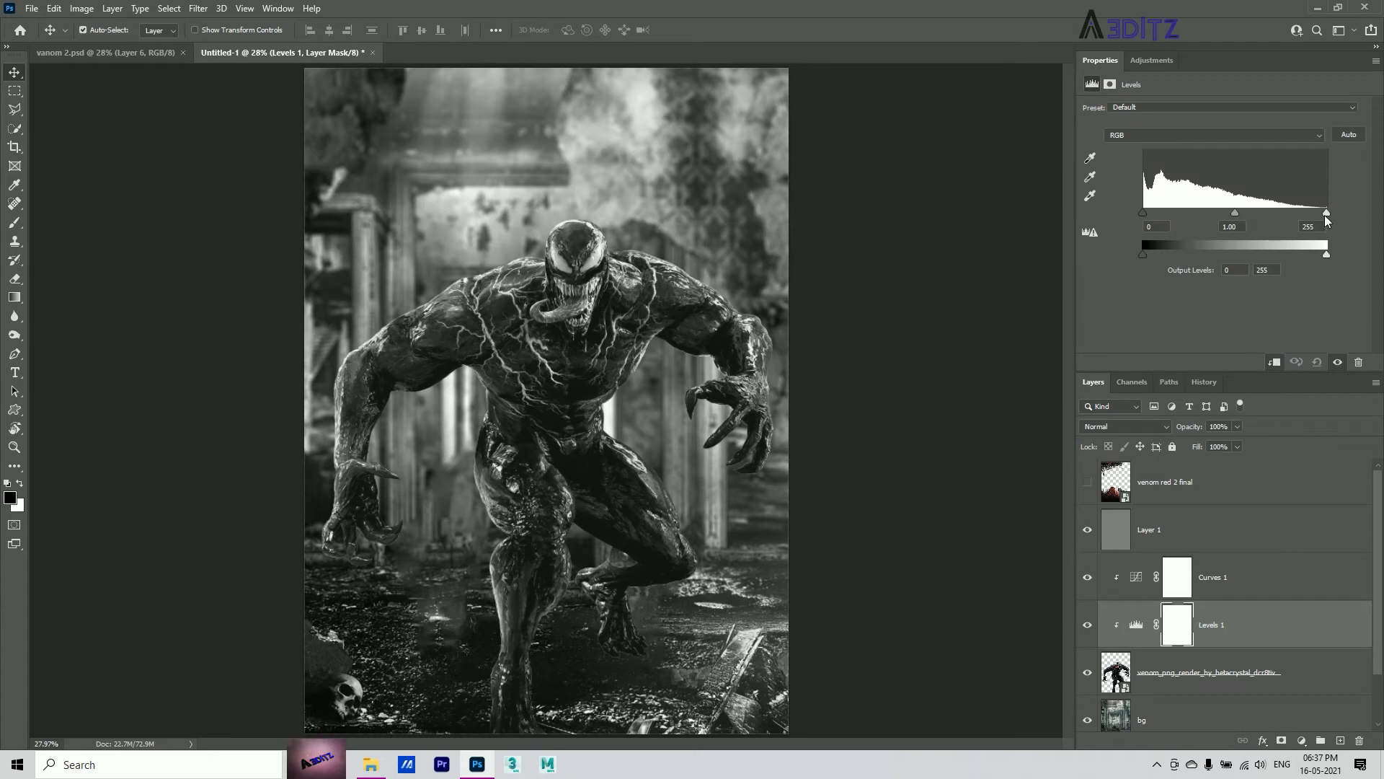
{"action": "mouse_move", "coordinate": [1325, 212]}
{"action": "left_mouse_down"}
{"action": "mouse_move", "coordinate": [1309, 215]}
{"action": "mouse_move", "coordinate": [1313, 238]}
{"action": "left_mouse_up"}
{"action": "left_click_drag", "start_coordinate": [1226, 212], "coordinate": [1219, 222]}
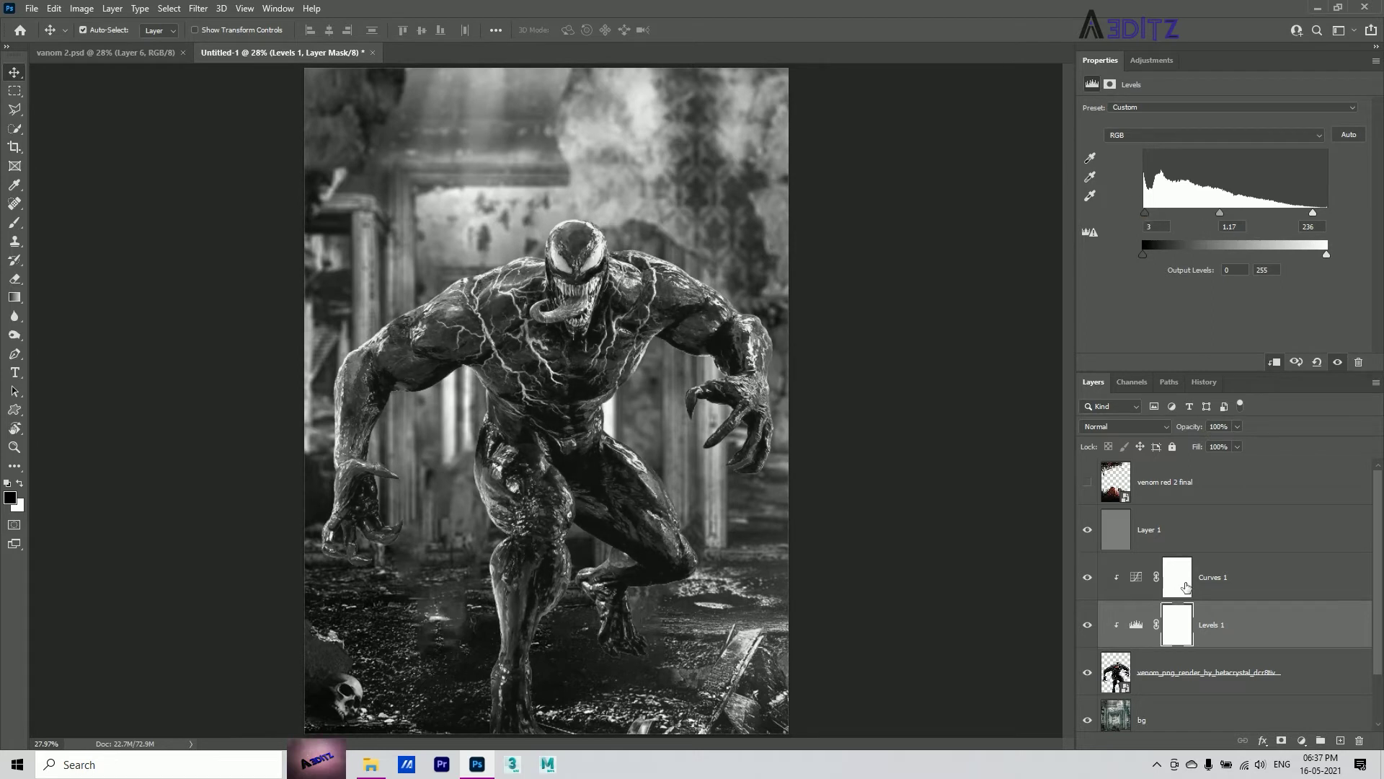
{"action": "left_click", "coordinate": [1202, 548]}
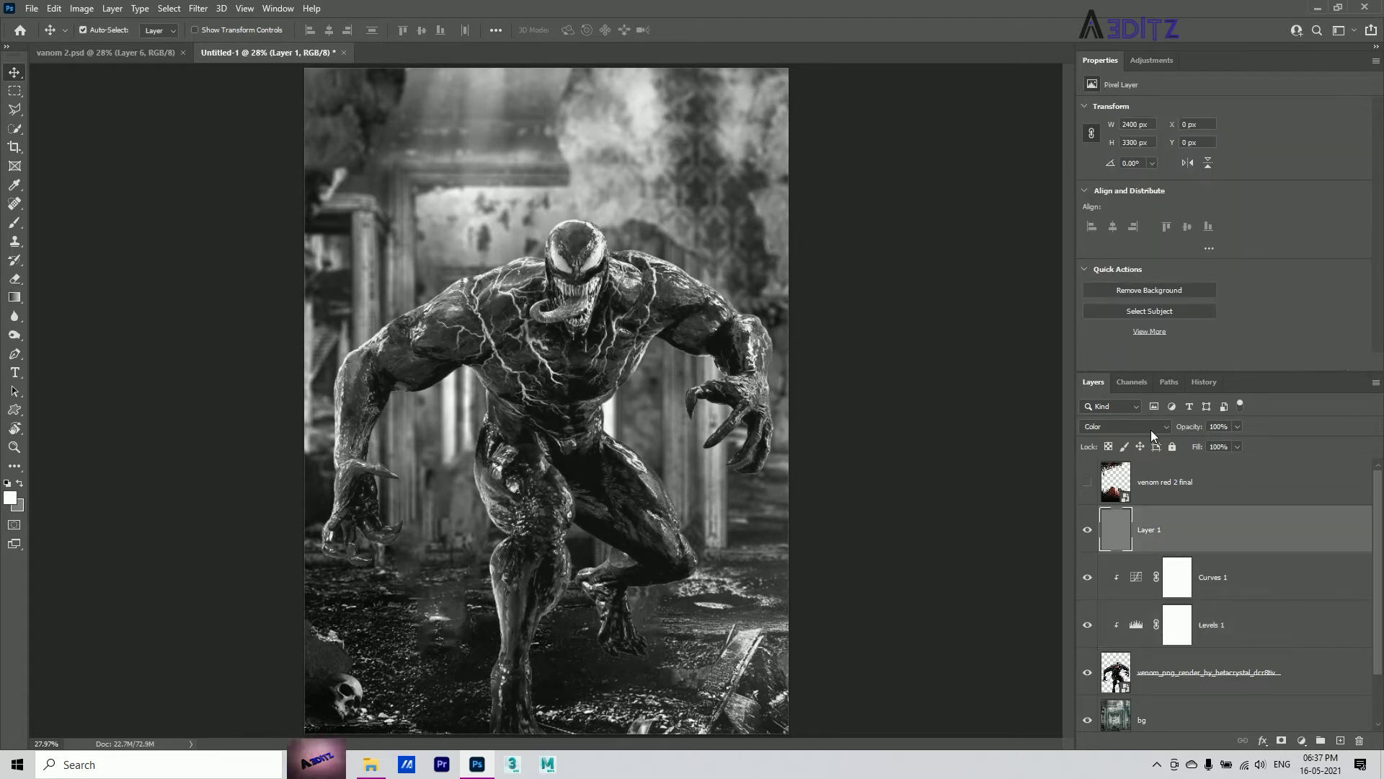
Set the grey Layer 1 to Luminosity blending.
{"action": "left_click", "coordinate": [1153, 426]}
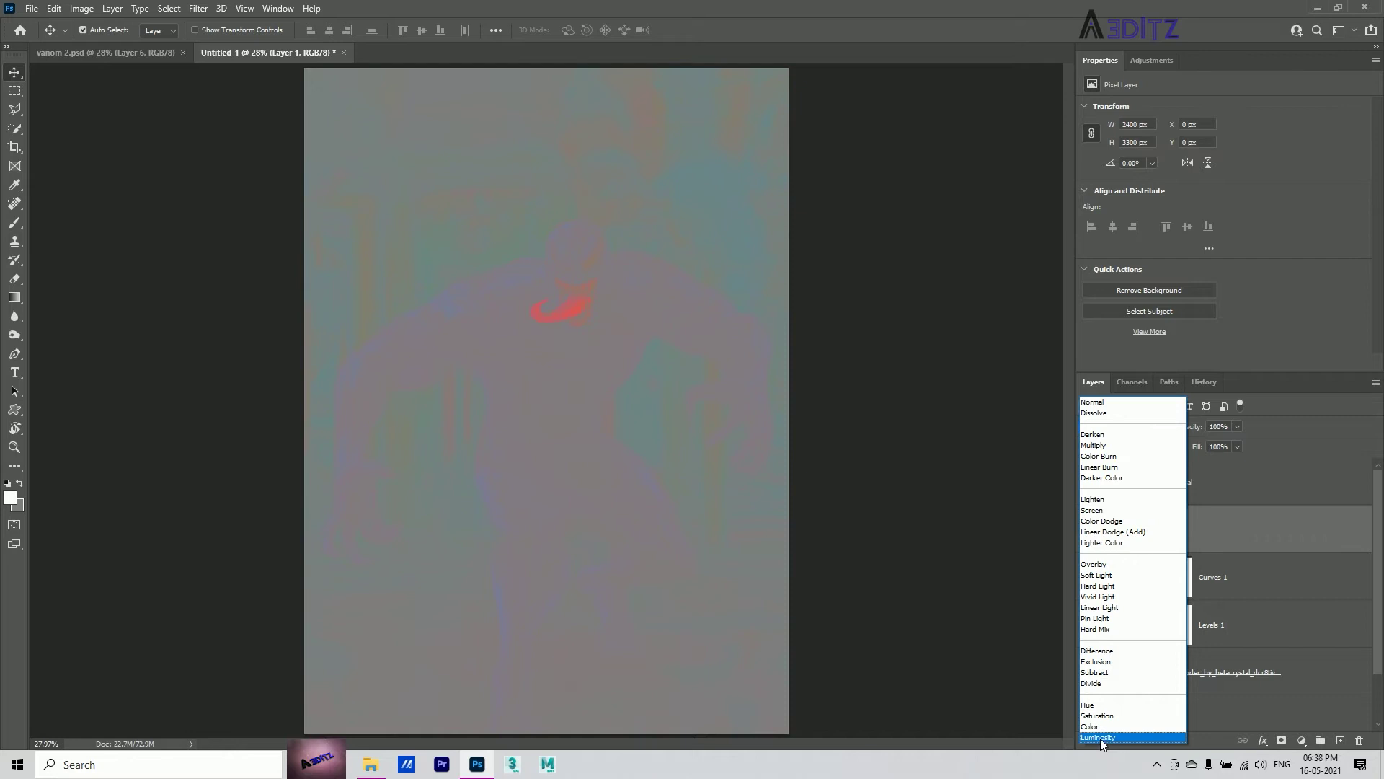
{"action": "left_click", "coordinate": [1100, 739]}
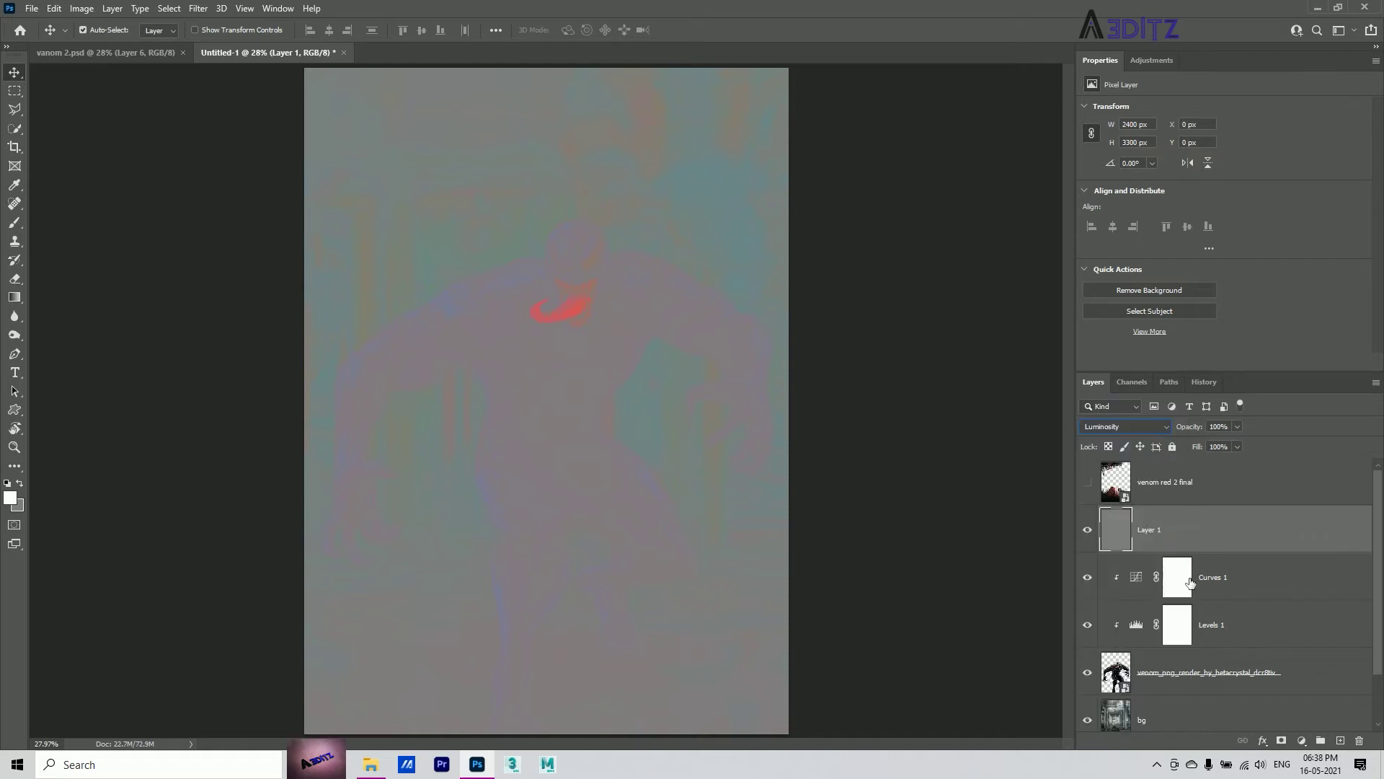
{"action": "left_click", "coordinate": [1228, 639]}
Add a Hue/Saturation adjustment above Levels 1 shifting hue to −45.
{"action": "left_click", "coordinate": [1302, 740]}
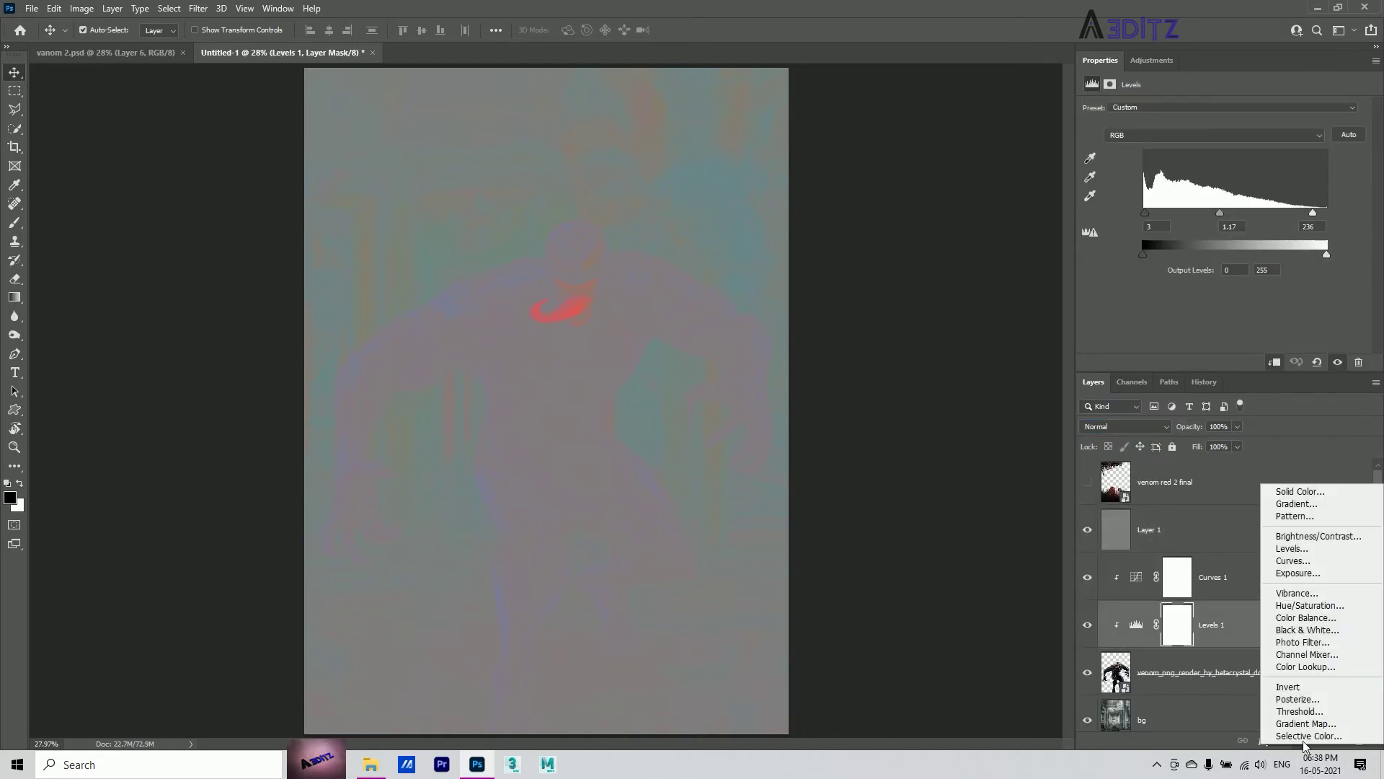
{"action": "left_click", "coordinate": [1324, 606]}
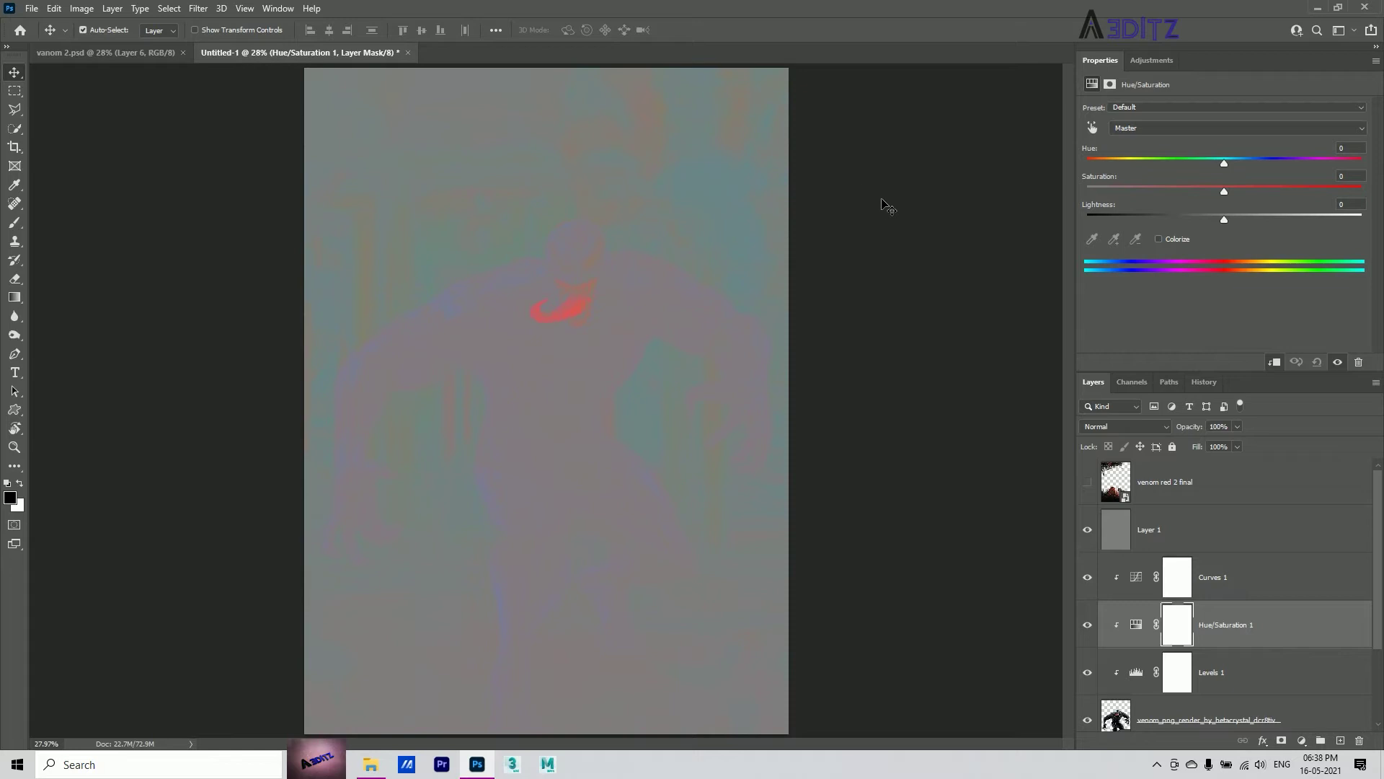
{"action": "left_click_drag", "start_coordinate": [1226, 165], "coordinate": [1162, 185]}
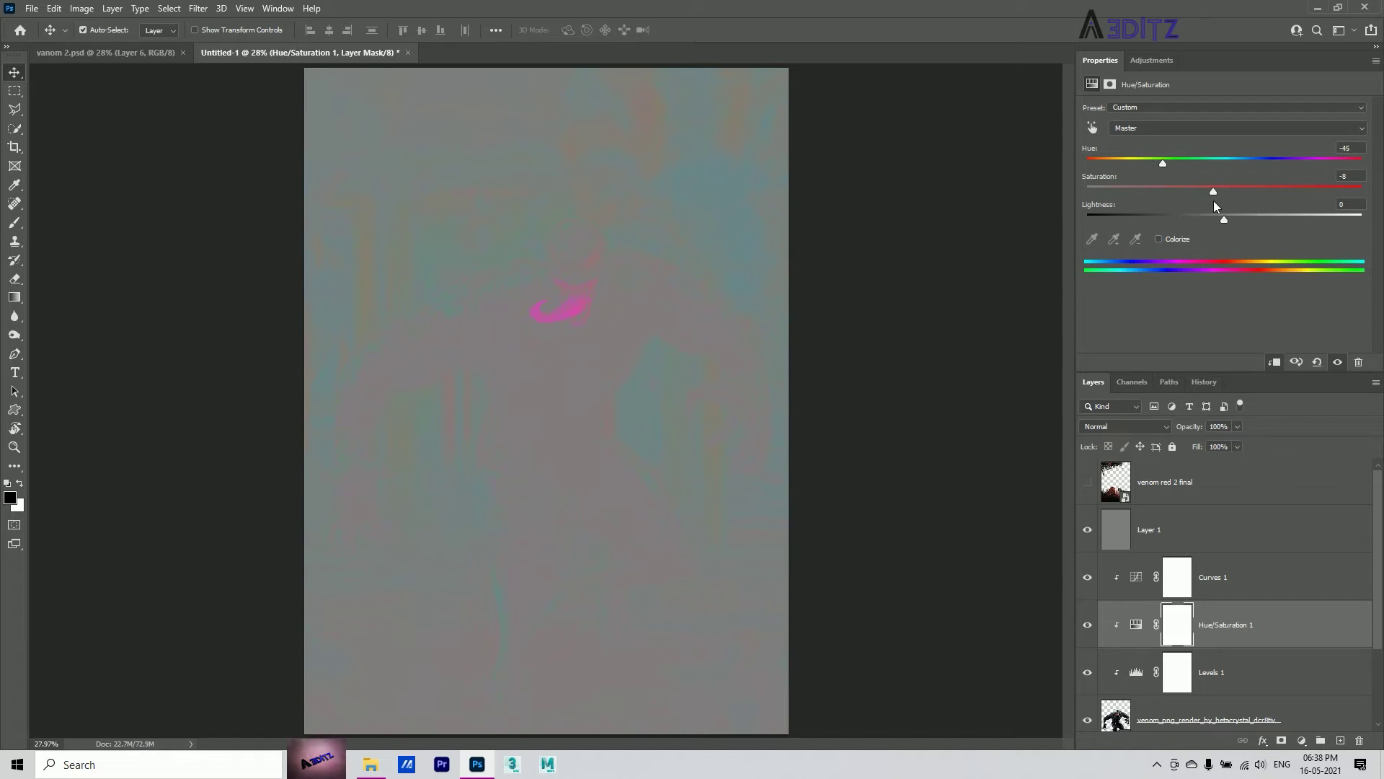
{"action": "left_click", "coordinate": [1183, 532]}
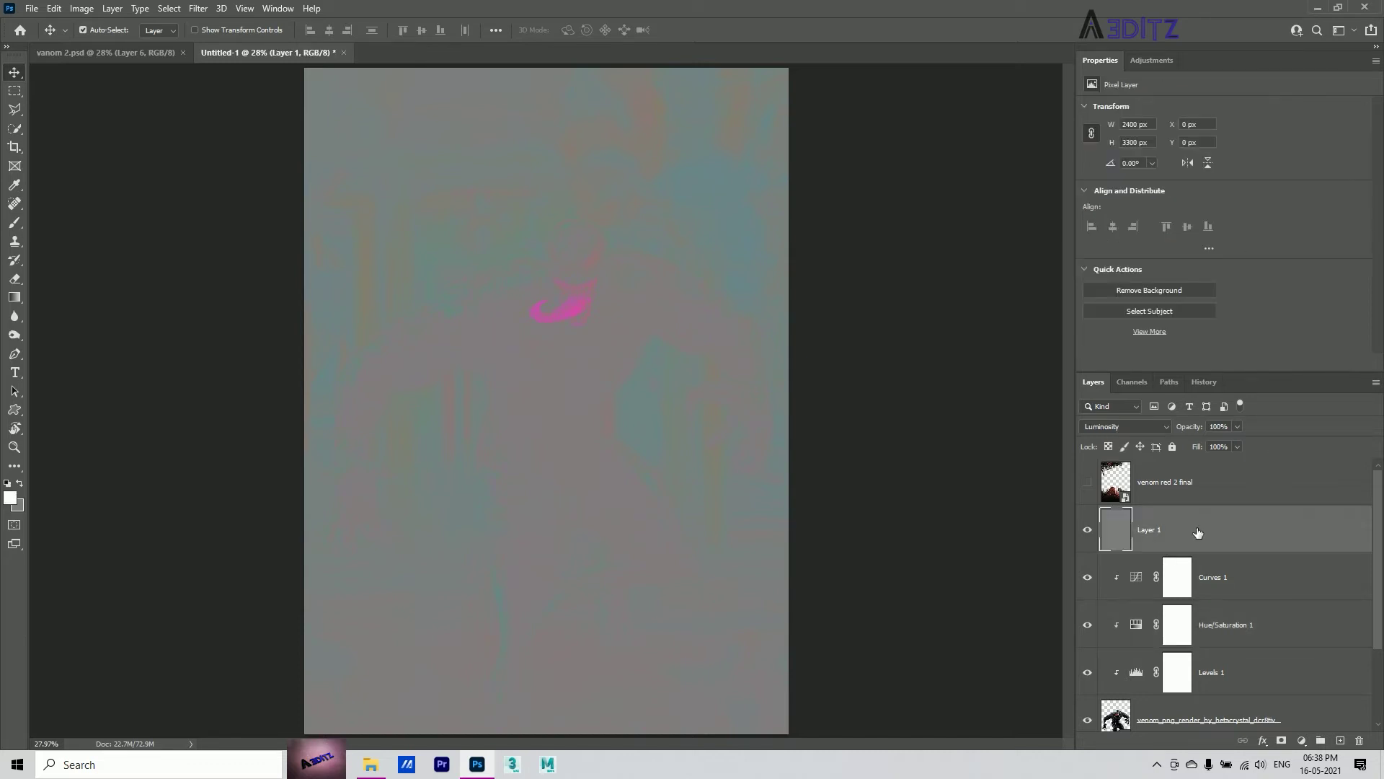
Delete the grey Layer 1 and select the Hue/Saturation 1 mask.
{"action": "key", "text": "Delete"}
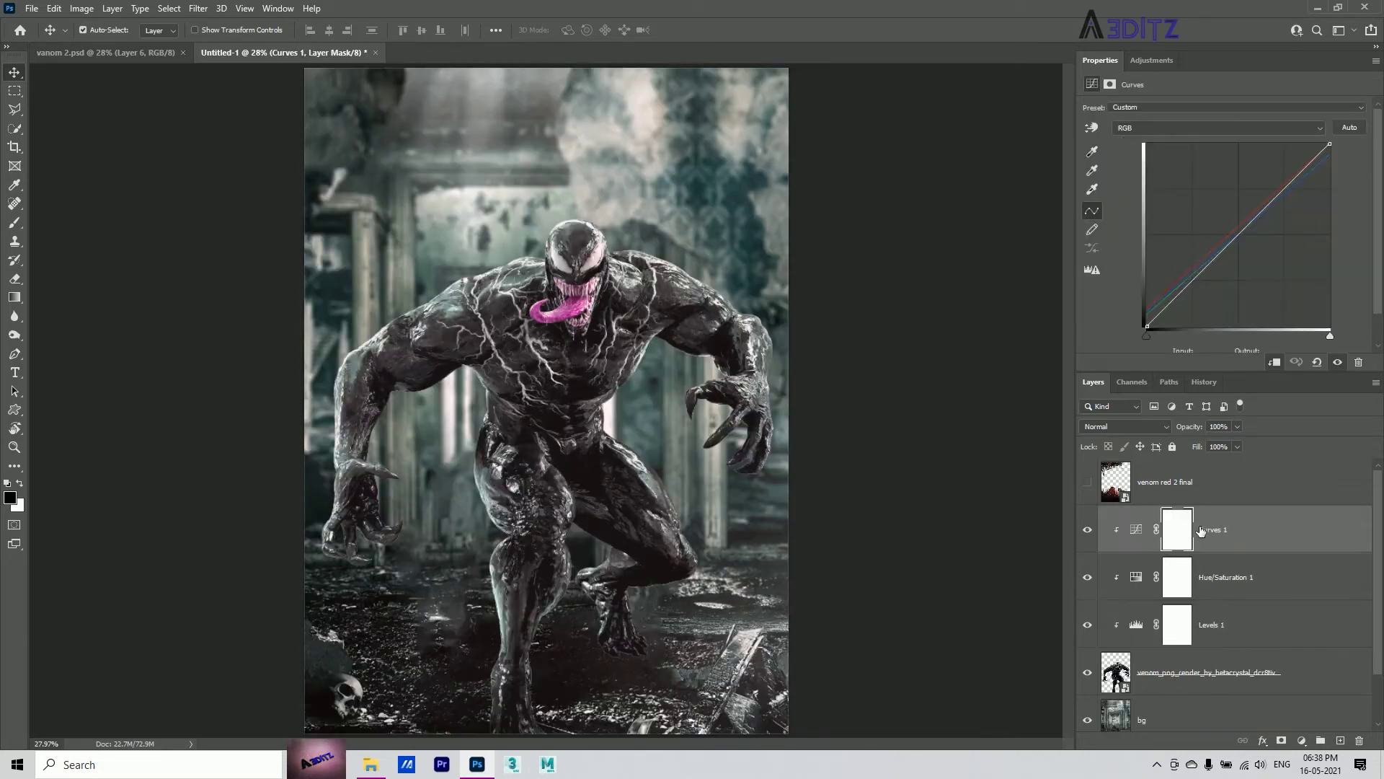
{"action": "left_click", "coordinate": [1180, 638]}
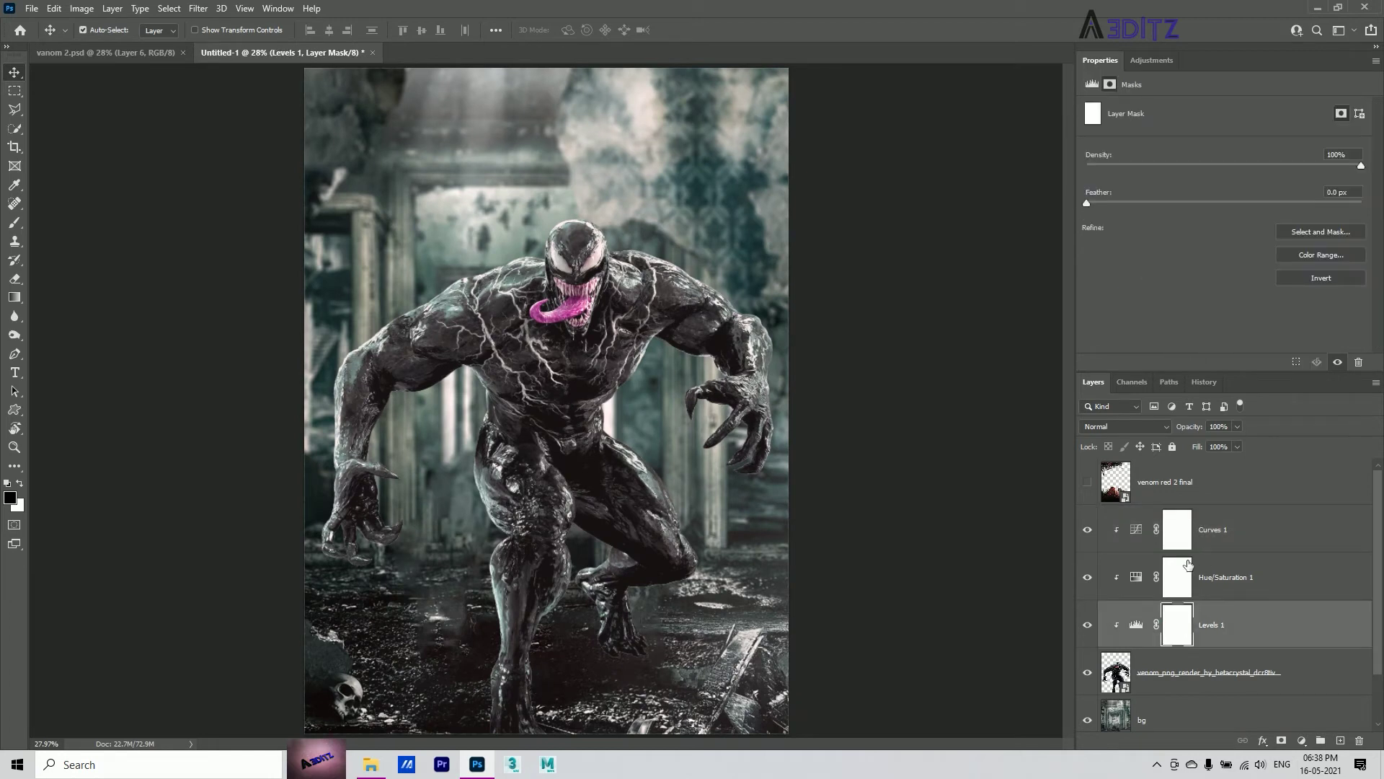
{"action": "left_click", "coordinate": [1186, 571]}
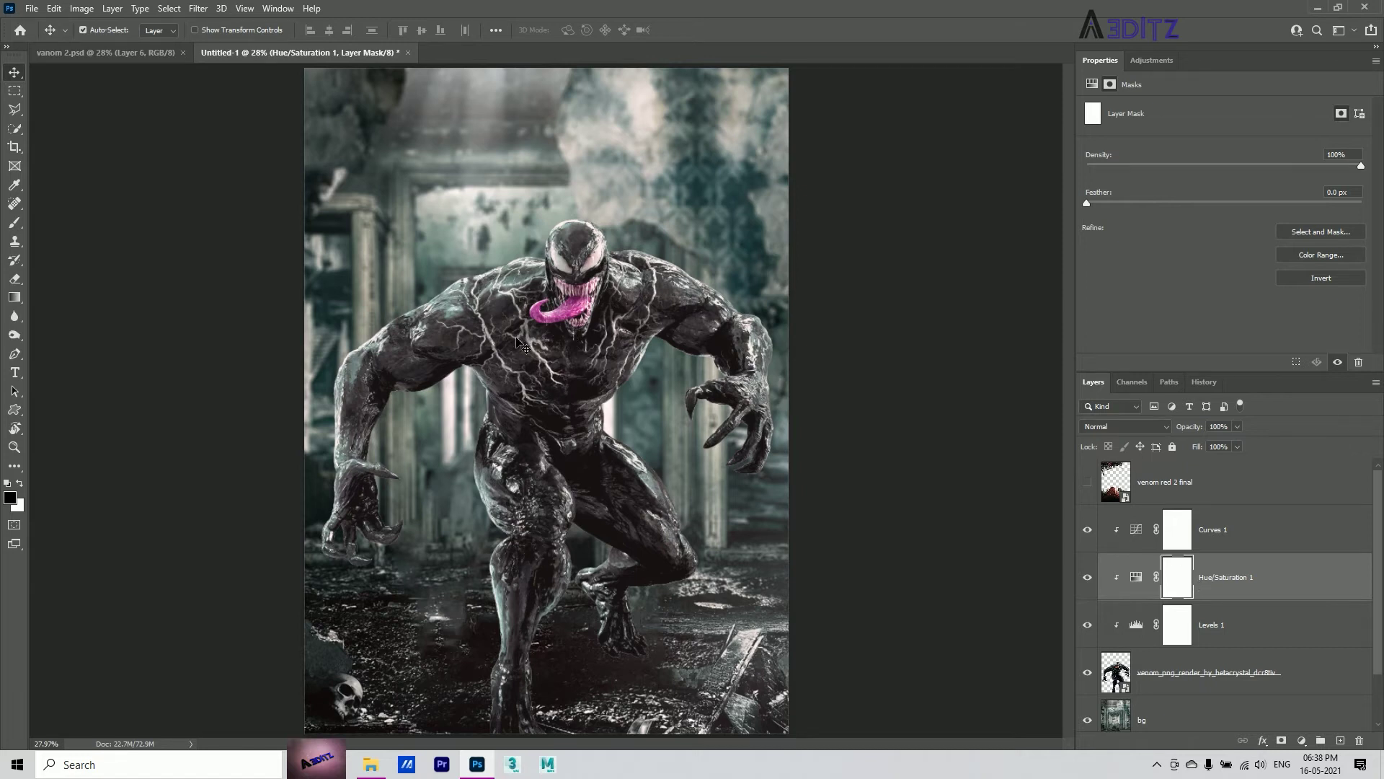
Paint black at 100% brush opacity over the tongue so it stays red.
{"action": "left_click", "coordinate": [14, 222]}
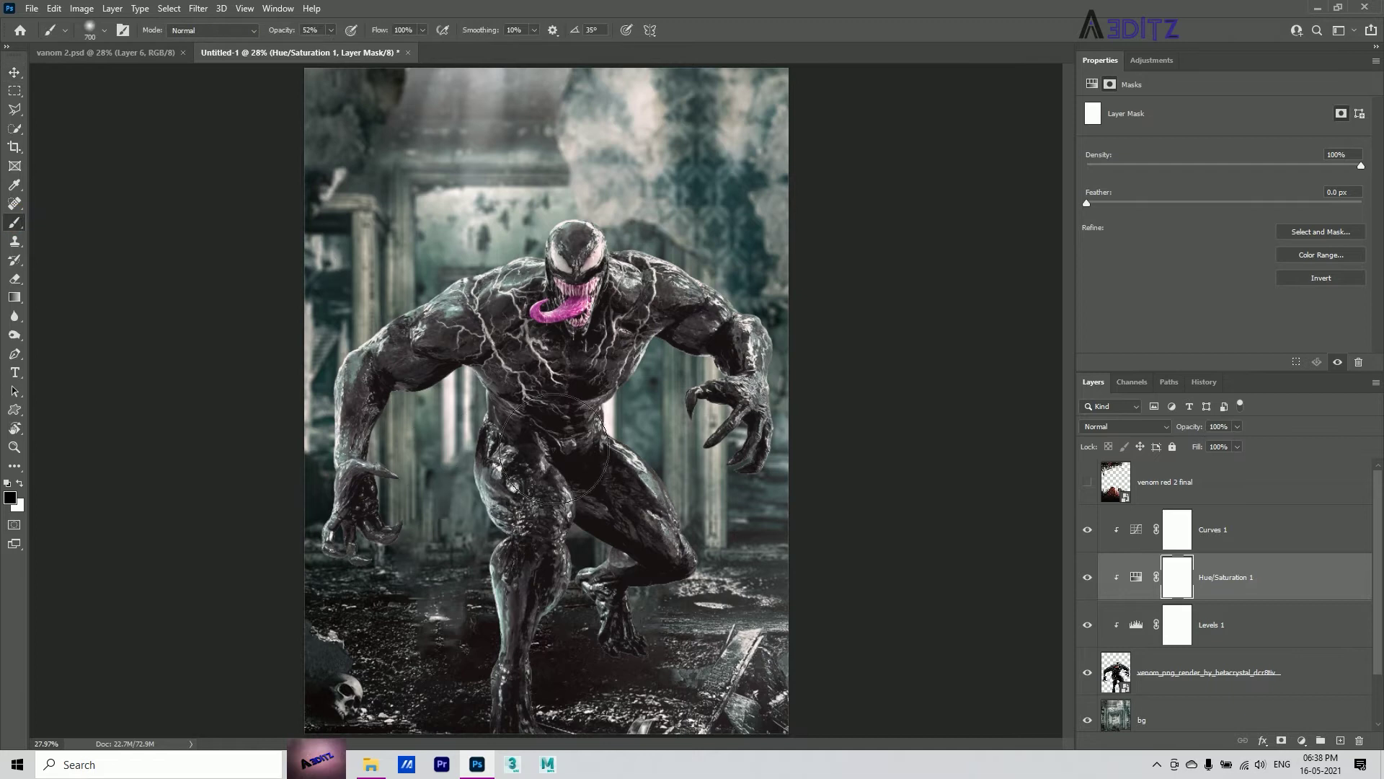
{"action": "left_click", "coordinate": [330, 30]}
{"action": "left_click_drag", "start_coordinate": [354, 46], "coordinate": [386, 52]}
{"action": "mouse_move", "coordinate": [602, 303]}
{"action": "left_mouse_down"}
{"action": "mouse_move", "coordinate": [569, 329]}
{"action": "mouse_move", "coordinate": [593, 315]}
{"action": "left_mouse_up"}
{"action": "mouse_move", "coordinate": [593, 316]}
{"action": "left_mouse_down"}
{"action": "mouse_move", "coordinate": [588, 328]}
{"action": "mouse_move", "coordinate": [601, 326]}
{"action": "left_mouse_up"}
{"action": "left_click", "coordinate": [1251, 545]}
{"action": "left_click", "coordinate": [1303, 741]}
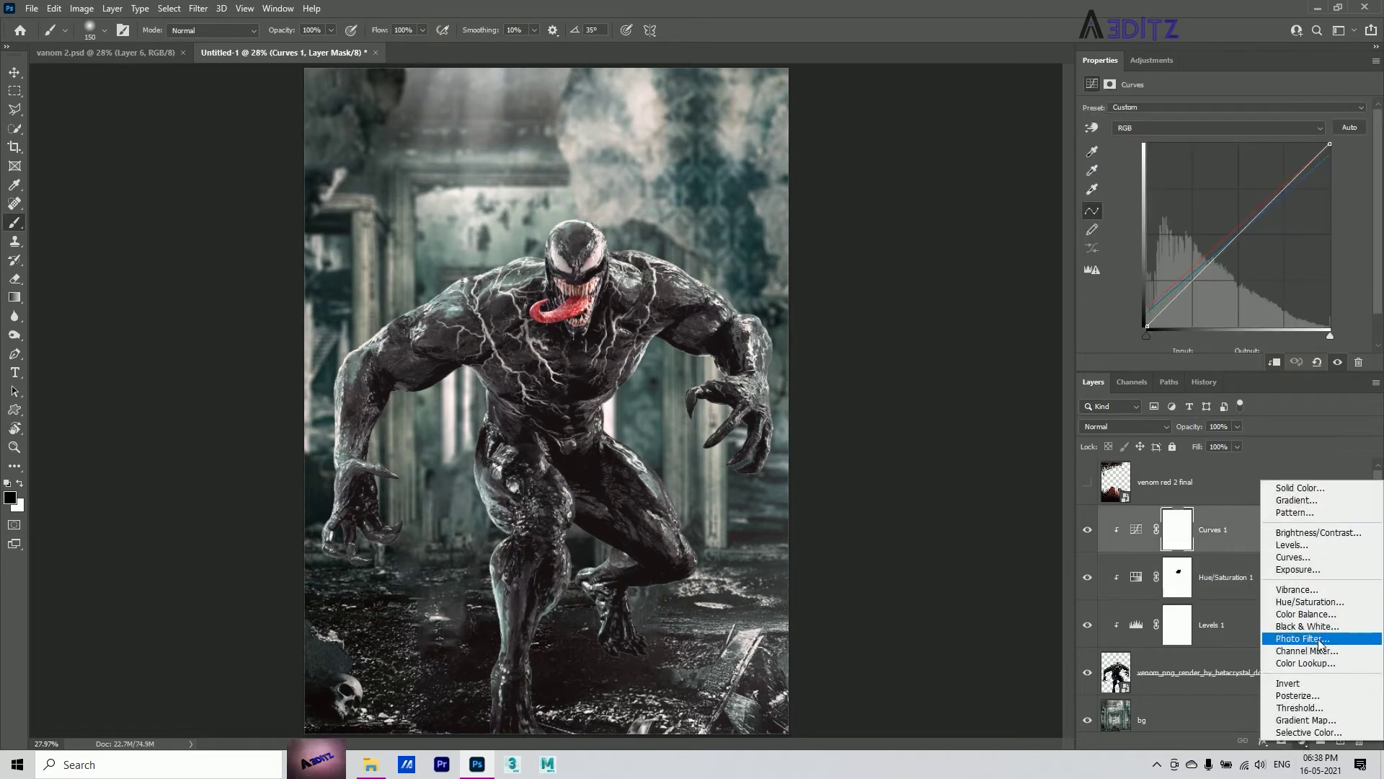
Add a colorized Hue/Saturation layer (hue 171, saturation 14, lightness +53) with an inverted black mask.
{"action": "left_click", "coordinate": [1309, 602]}
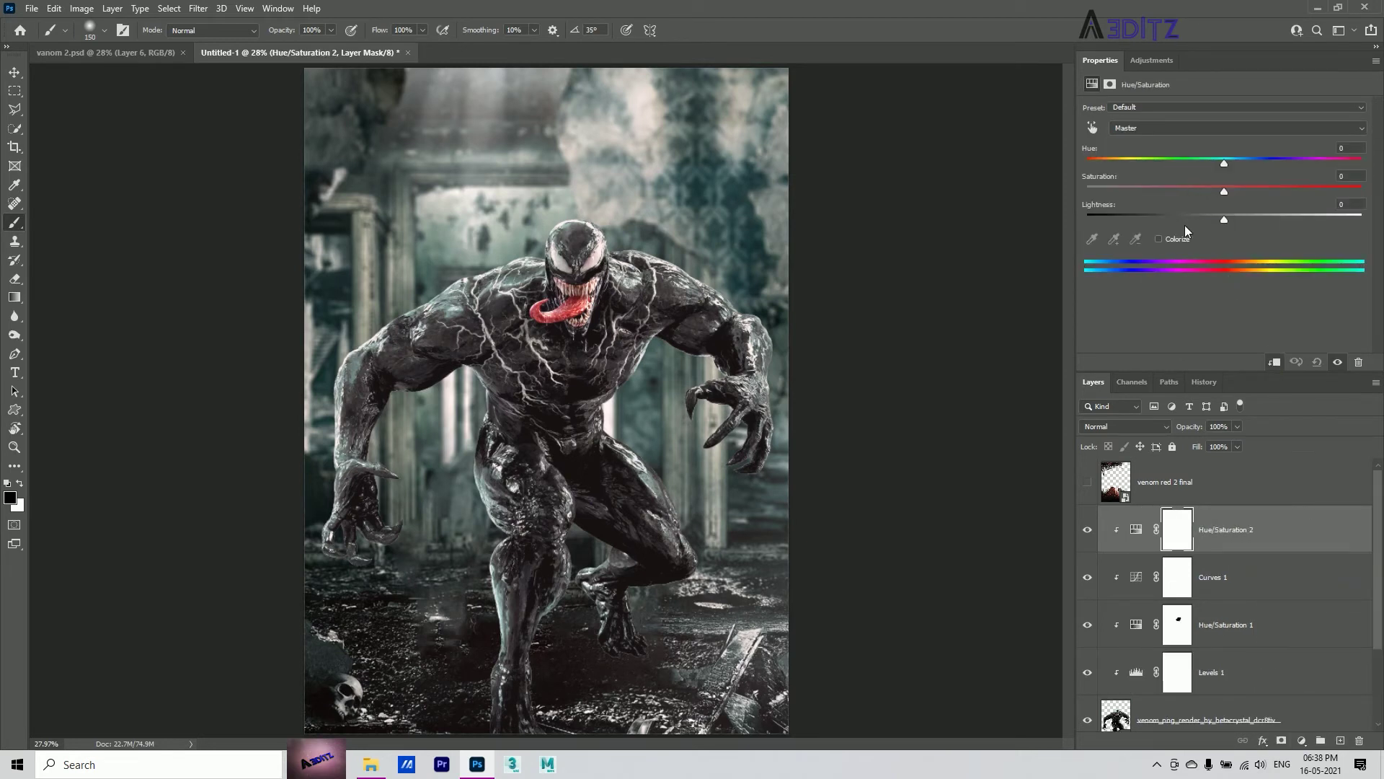
{"action": "left_click", "coordinate": [1166, 238]}
{"action": "left_click_drag", "start_coordinate": [1110, 166], "coordinate": [1169, 173]}
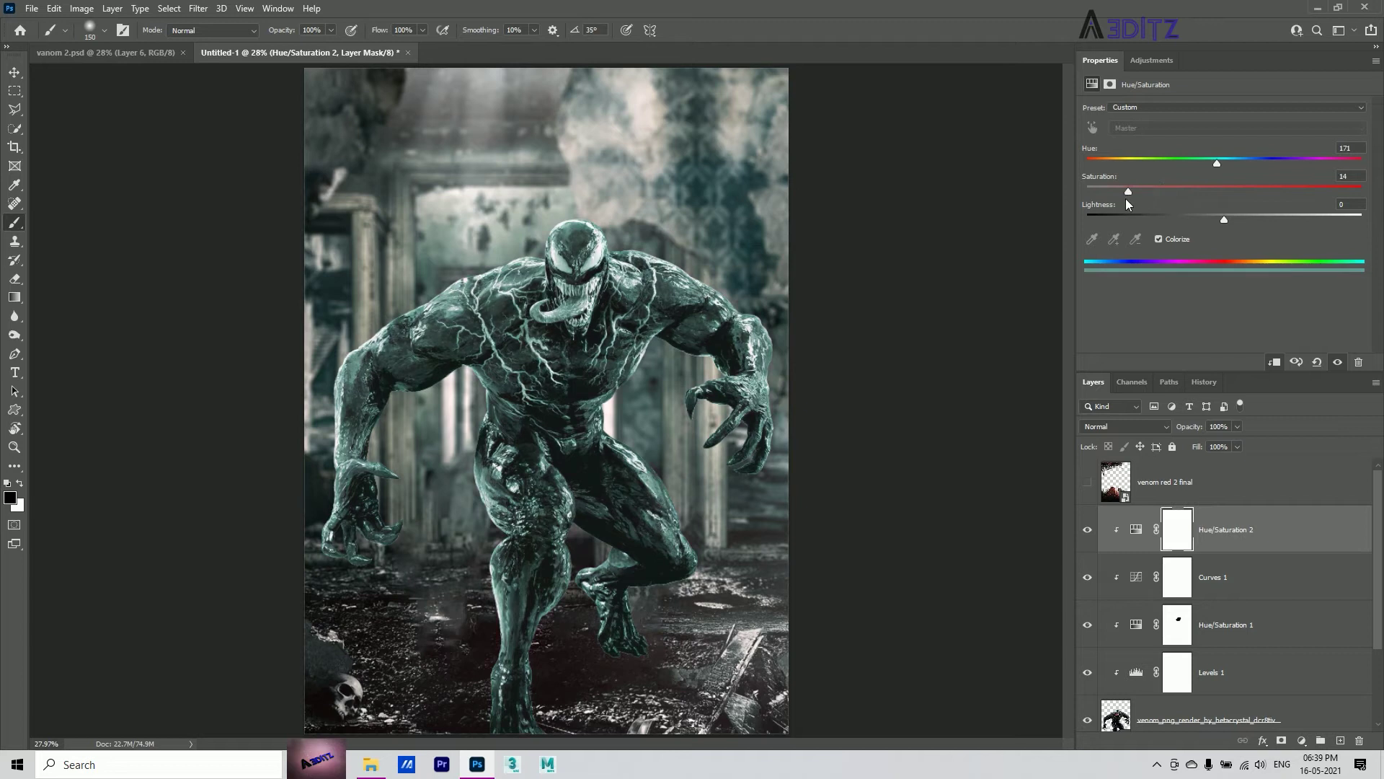
{"action": "left_click_drag", "start_coordinate": [1227, 214], "coordinate": [1303, 232]}
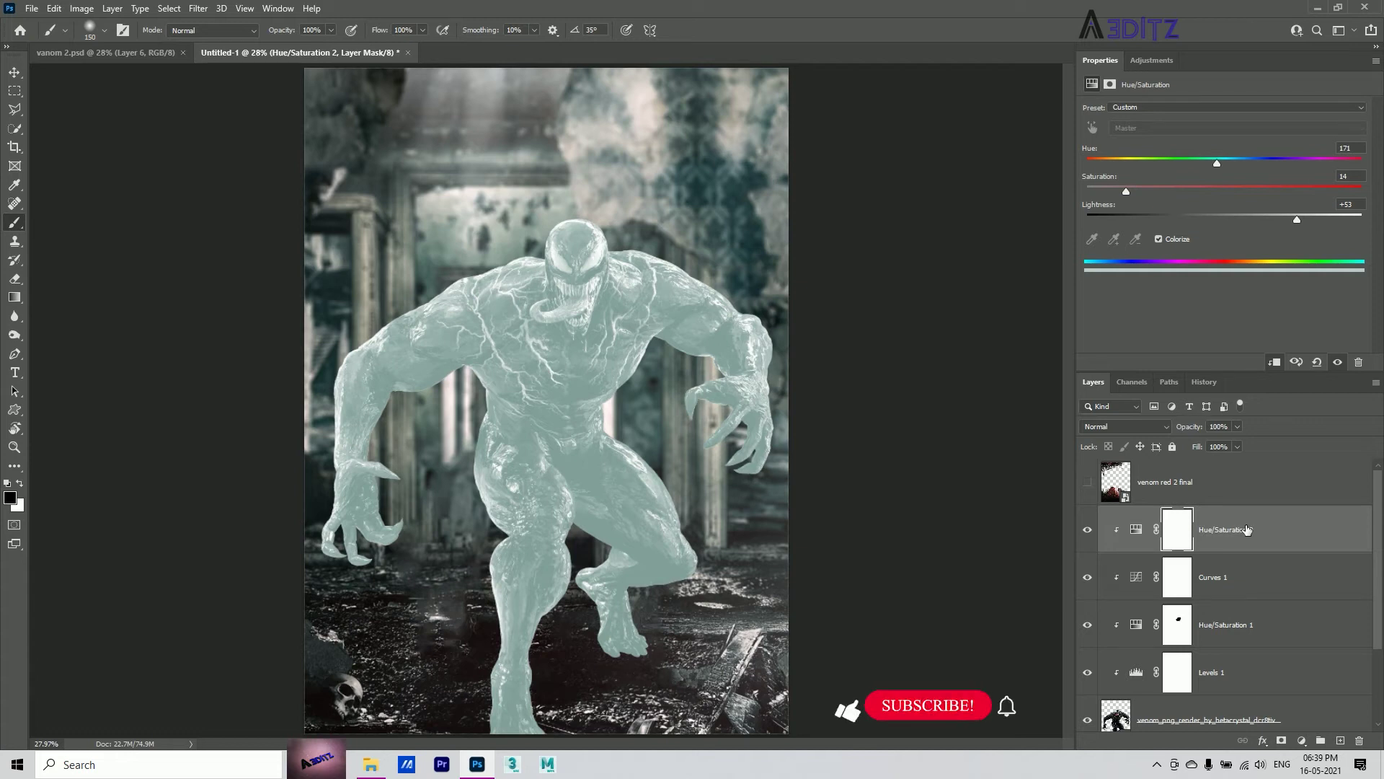
{"action": "key", "text": "ctrl+i"}
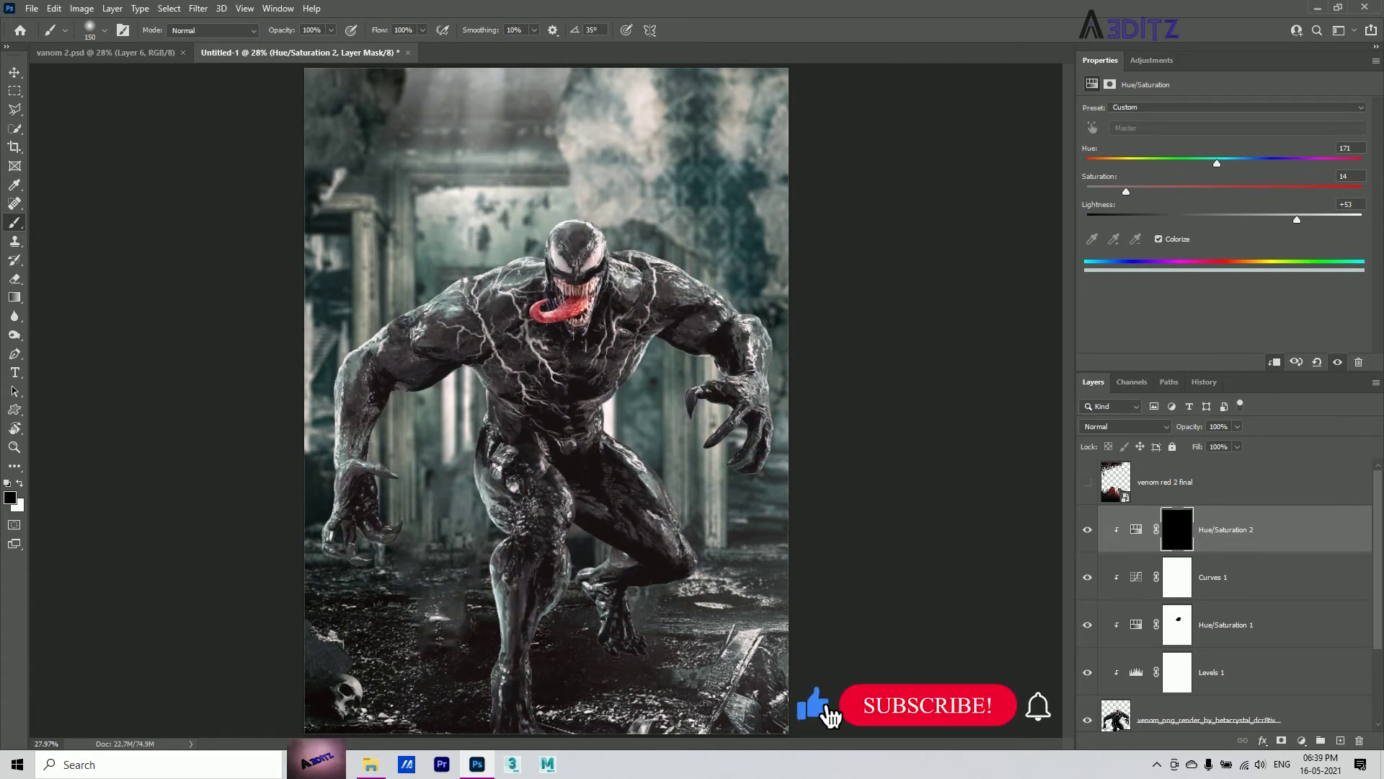
Paint white on the mask to reveal teal on Venom's shoulders, arm, hand and head.
{"action": "left_click", "coordinate": [20, 482]}
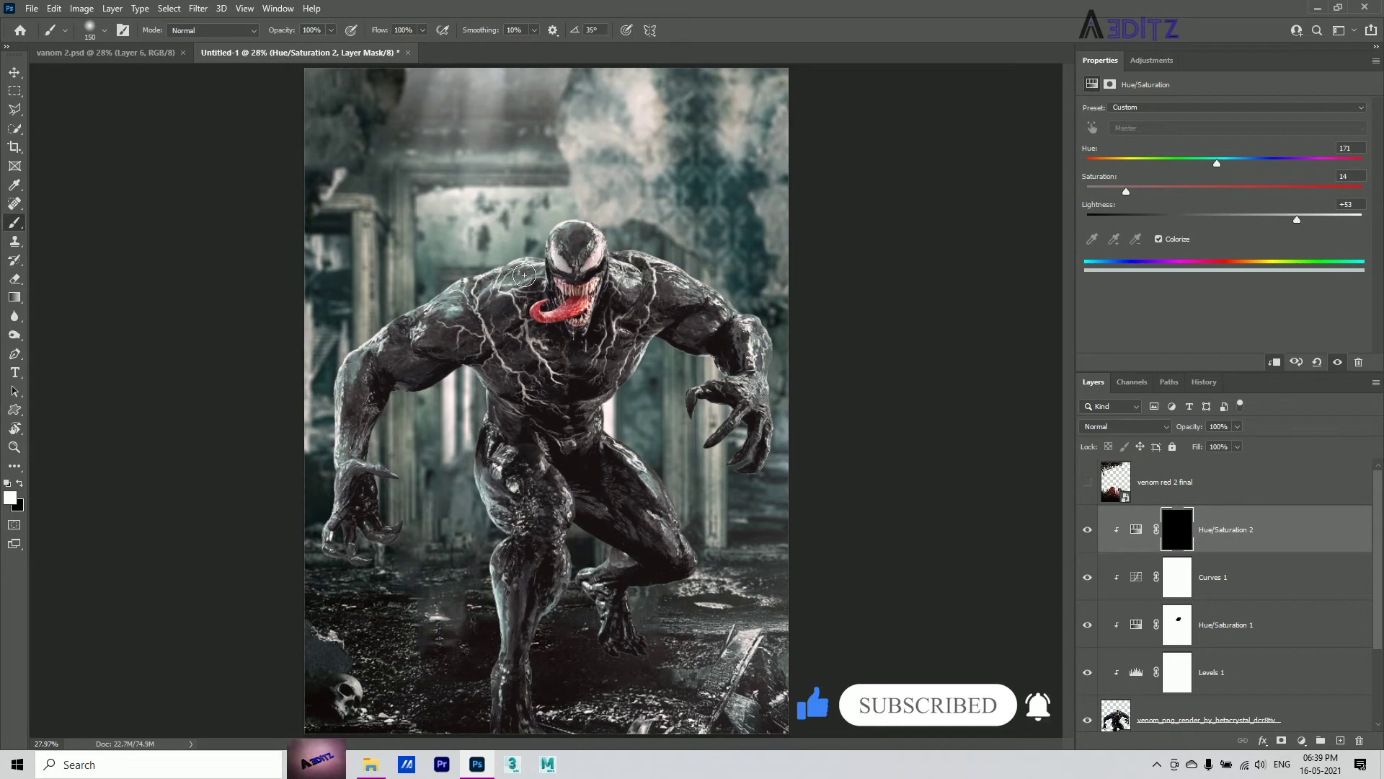
{"action": "mouse_move", "coordinate": [431, 324]}
{"action": "left_mouse_down"}
{"action": "mouse_move", "coordinate": [341, 440]}
{"action": "mouse_move", "coordinate": [367, 545]}
{"action": "mouse_move", "coordinate": [523, 544]}
{"action": "mouse_move", "coordinate": [638, 398]}
{"action": "mouse_move", "coordinate": [721, 576]}
{"action": "mouse_move", "coordinate": [748, 409]}
{"action": "mouse_move", "coordinate": [707, 452]}
{"action": "mouse_move", "coordinate": [757, 483]}
{"action": "left_mouse_up"}
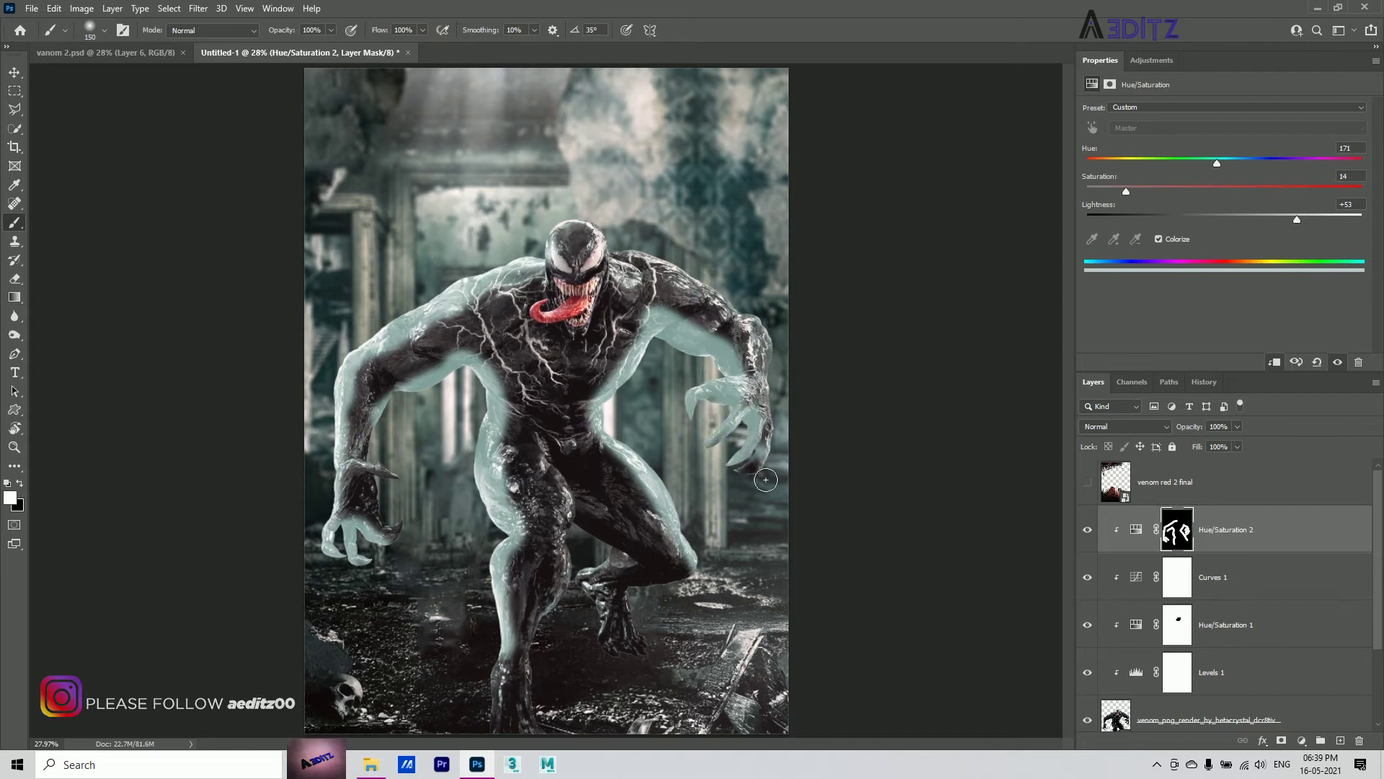
{"action": "left_click_drag", "start_coordinate": [584, 231], "coordinate": [786, 390]}
Zoom in and trace teal veins along the right shoulder and torso.
{"action": "key", "text": "bracketleft"}
{"action": "key", "text": "bracketleft"}
{"action": "key", "text": "bracketleft"}
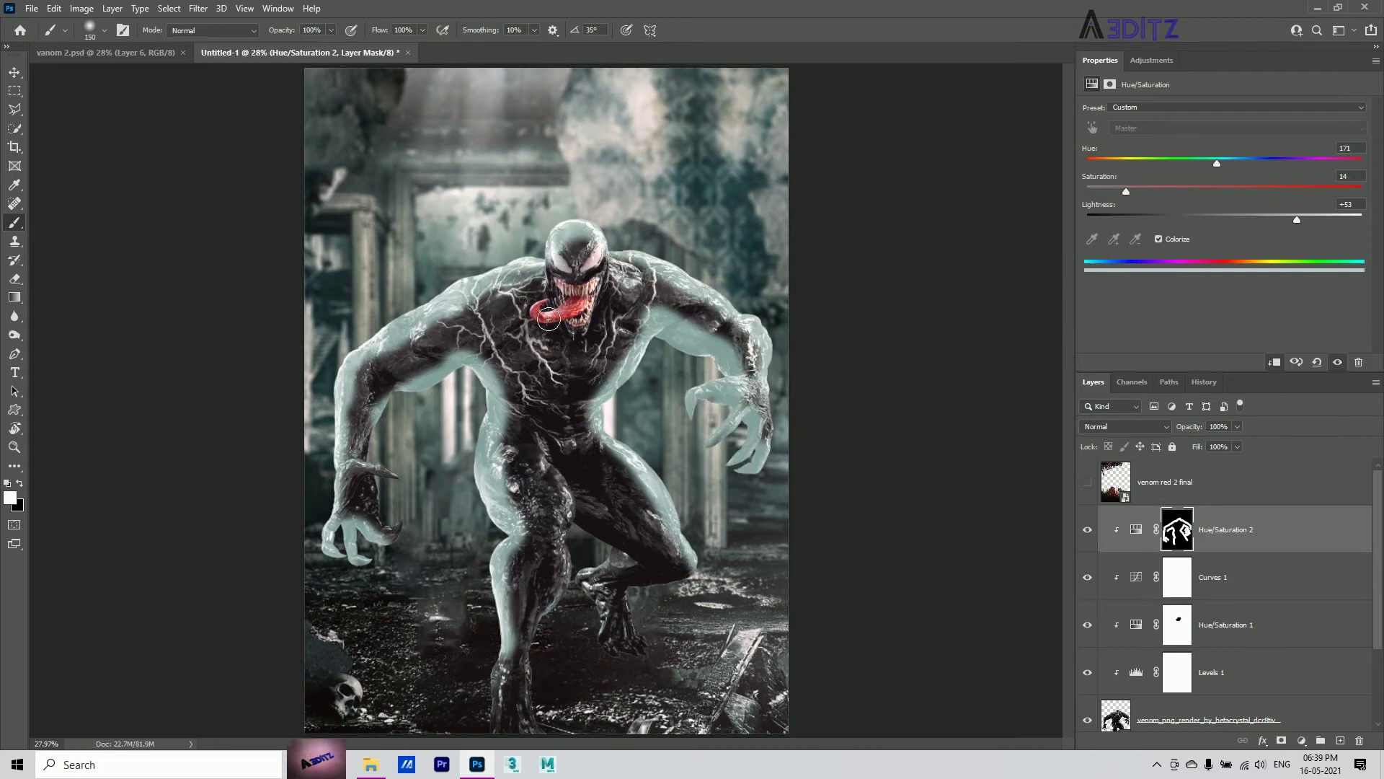
{"action": "scroll", "coordinate": [542, 312], "scroll_direction": "up", "scroll_amount": 2}
{"action": "scroll", "coordinate": [542, 313], "scroll_direction": "up", "scroll_amount": 2}
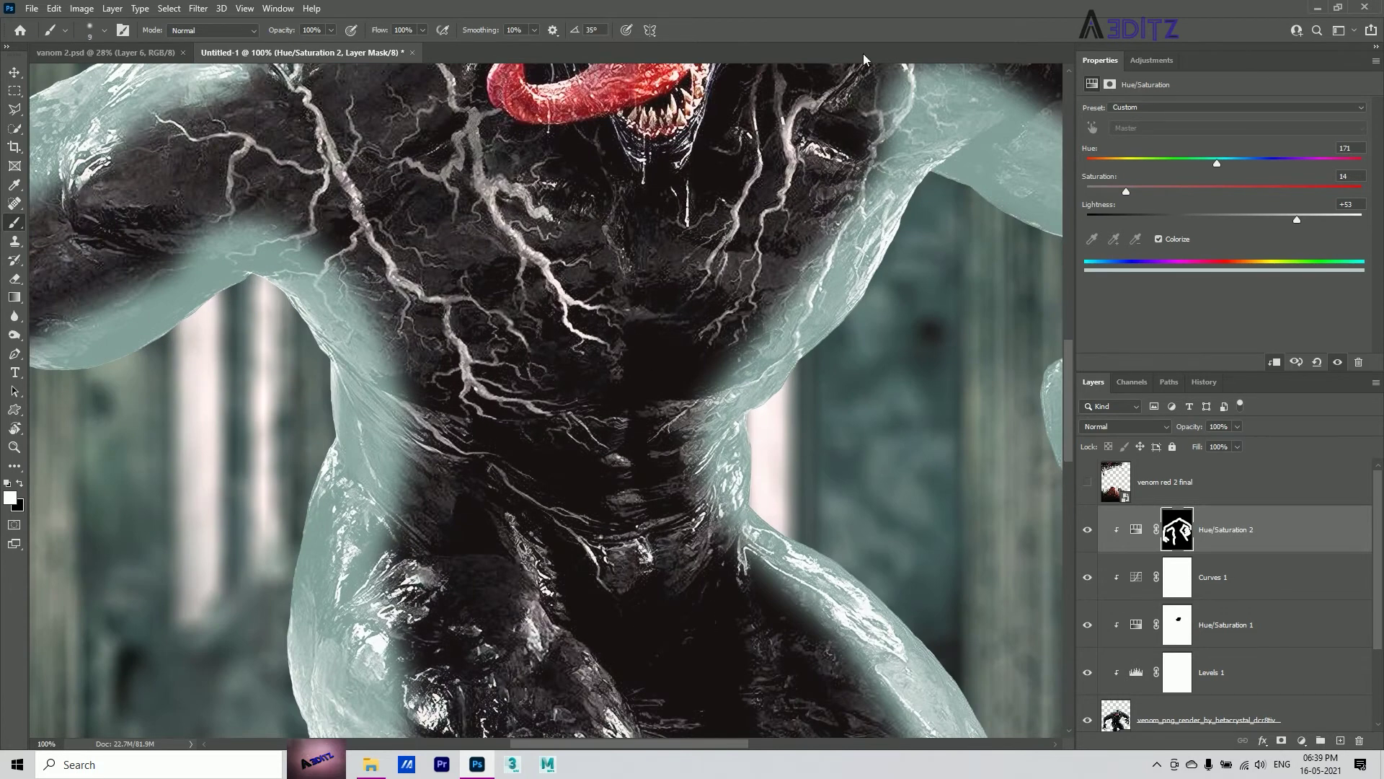
{"action": "scroll", "coordinate": [523, 333], "scroll_direction": "up", "scroll_amount": 2}
{"action": "scroll", "coordinate": [848, 240], "scroll_direction": "up", "scroll_amount": 3}
{"action": "mouse_move", "coordinate": [929, 279]}
{"action": "left_mouse_down"}
{"action": "mouse_move", "coordinate": [932, 375]}
{"action": "mouse_move", "coordinate": [840, 581]}
{"action": "left_mouse_up"}
{"action": "mouse_move", "coordinate": [865, 430]}
{"action": "left_mouse_down"}
{"action": "mouse_move", "coordinate": [793, 454]}
{"action": "mouse_move", "coordinate": [739, 686]}
{"action": "mouse_move", "coordinate": [708, 674]}
{"action": "left_mouse_up"}
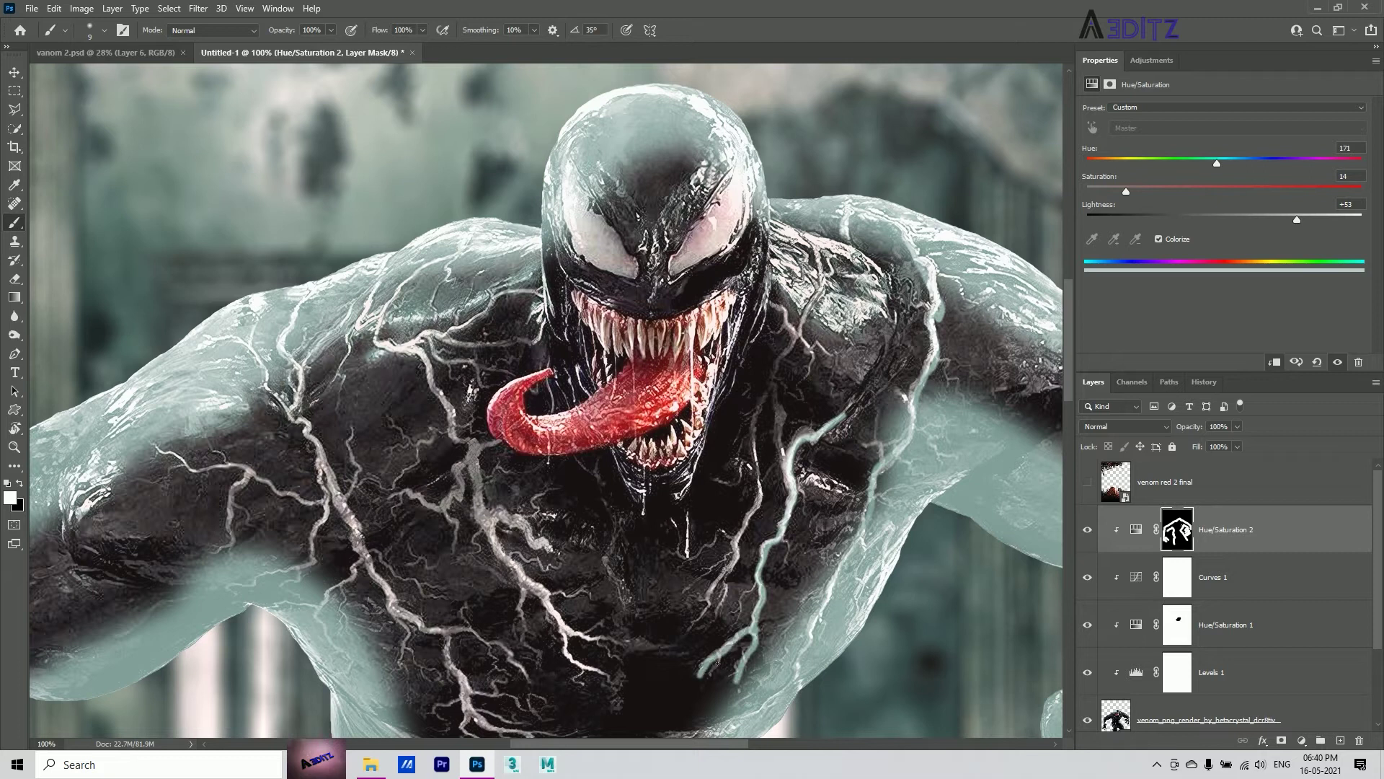
{"action": "mouse_move", "coordinate": [704, 627]}
{"action": "left_mouse_down"}
{"action": "mouse_move", "coordinate": [775, 374]}
{"action": "mouse_move", "coordinate": [780, 408]}
{"action": "mouse_move", "coordinate": [793, 328]}
{"action": "mouse_move", "coordinate": [768, 304]}
{"action": "mouse_move", "coordinate": [822, 289]}
{"action": "mouse_move", "coordinate": [811, 232]}
{"action": "left_mouse_up"}
{"action": "mouse_move", "coordinate": [836, 285]}
{"action": "left_mouse_down"}
{"action": "mouse_move", "coordinate": [793, 270]}
{"action": "mouse_move", "coordinate": [801, 388]}
{"action": "left_mouse_up"}
Paint teal veins across the left shoulder, from jaw to tongue, and down the chest.
{"action": "scroll", "coordinate": [801, 388], "scroll_direction": "down", "scroll_amount": 3}
{"action": "left_click_drag", "start_coordinate": [721, 430], "coordinate": [683, 451]}
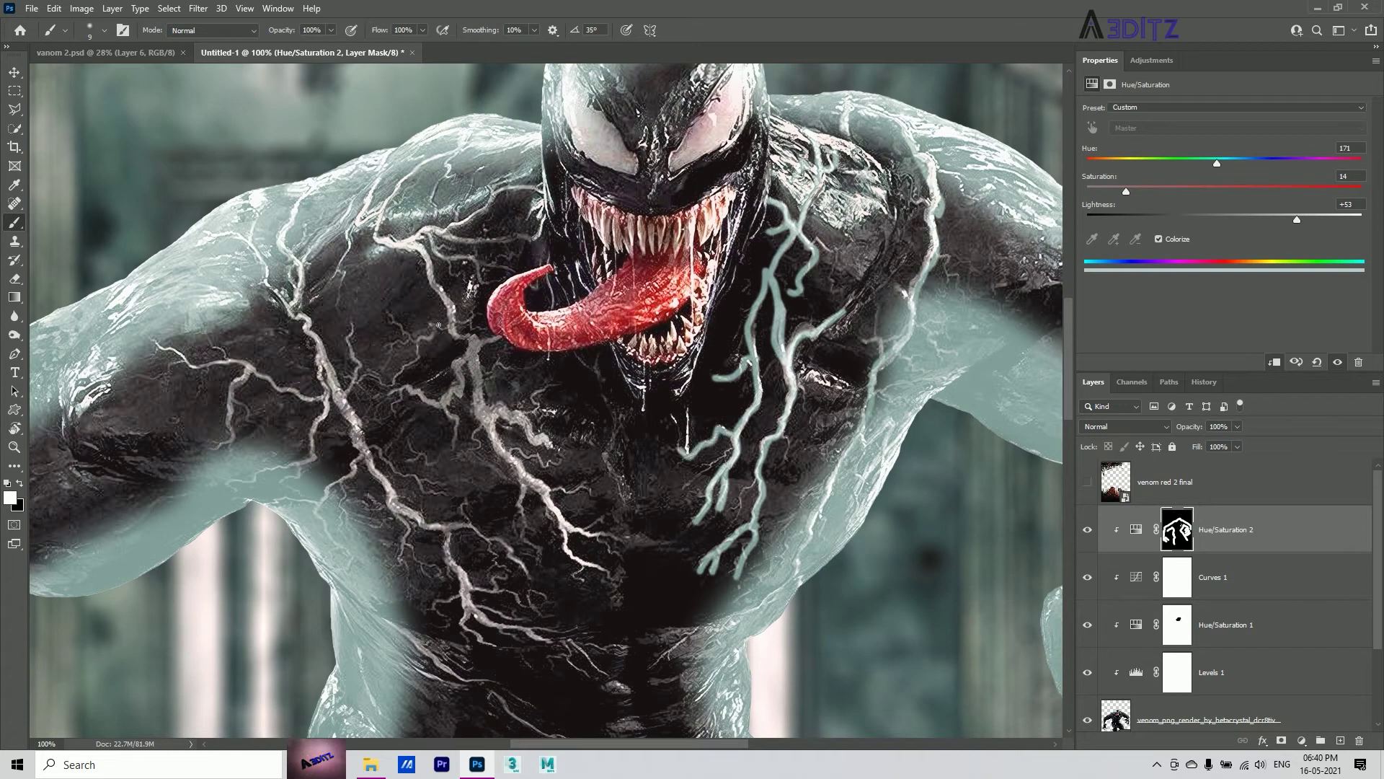
{"action": "left_click_drag", "start_coordinate": [409, 247], "coordinate": [450, 160]}
{"action": "left_click_drag", "start_coordinate": [369, 175], "coordinate": [539, 242]}
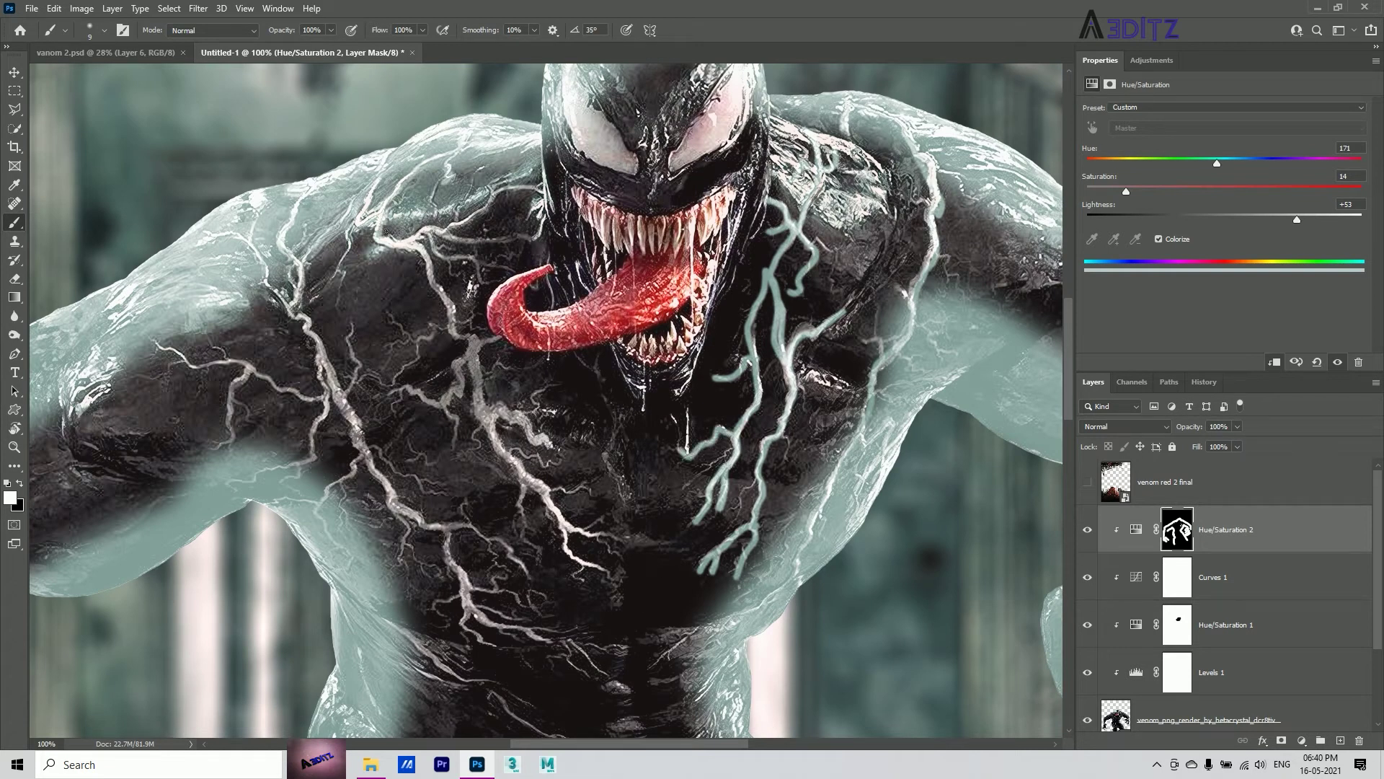
{"action": "mouse_move", "coordinate": [530, 186]}
{"action": "left_mouse_down"}
{"action": "mouse_move", "coordinate": [433, 238]}
{"action": "mouse_move", "coordinate": [509, 278]}
{"action": "mouse_move", "coordinate": [462, 393]}
{"action": "mouse_move", "coordinate": [400, 407]}
{"action": "mouse_move", "coordinate": [455, 444]}
{"action": "left_mouse_up"}
{"action": "mouse_move", "coordinate": [482, 338]}
{"action": "left_mouse_down"}
{"action": "mouse_move", "coordinate": [490, 417]}
{"action": "mouse_move", "coordinate": [549, 446]}
{"action": "mouse_move", "coordinate": [519, 522]}
{"action": "left_mouse_up"}
{"action": "mouse_move", "coordinate": [527, 484]}
{"action": "left_mouse_down"}
{"action": "mouse_move", "coordinate": [614, 583]}
{"action": "mouse_move", "coordinate": [619, 539]}
{"action": "left_mouse_up"}
{"action": "mouse_move", "coordinate": [314, 329]}
{"action": "left_mouse_down"}
{"action": "mouse_move", "coordinate": [287, 241]}
{"action": "mouse_move", "coordinate": [324, 371]}
{"action": "mouse_move", "coordinate": [314, 401]}
{"action": "mouse_move", "coordinate": [168, 349]}
{"action": "left_mouse_up"}
Trace teal veins along the left arm and lower chest, then fit the poster on screen.
{"action": "mouse_move", "coordinate": [244, 380]}
{"action": "left_mouse_down"}
{"action": "mouse_move", "coordinate": [215, 455]}
{"action": "mouse_move", "coordinate": [270, 436]}
{"action": "left_mouse_up"}
{"action": "left_click_drag", "start_coordinate": [353, 454], "coordinate": [349, 326]}
{"action": "mouse_move", "coordinate": [326, 400]}
{"action": "left_mouse_down"}
{"action": "mouse_move", "coordinate": [289, 472]}
{"action": "mouse_move", "coordinate": [482, 540]}
{"action": "mouse_move", "coordinate": [530, 579]}
{"action": "left_mouse_up"}
{"action": "mouse_move", "coordinate": [444, 535]}
{"action": "left_mouse_down"}
{"action": "mouse_move", "coordinate": [467, 612]}
{"action": "mouse_move", "coordinate": [545, 642]}
{"action": "left_mouse_up"}
{"action": "mouse_move", "coordinate": [458, 619]}
{"action": "left_mouse_down"}
{"action": "mouse_move", "coordinate": [497, 649]}
{"action": "mouse_move", "coordinate": [520, 625]}
{"action": "mouse_move", "coordinate": [585, 674]}
{"action": "left_mouse_up"}
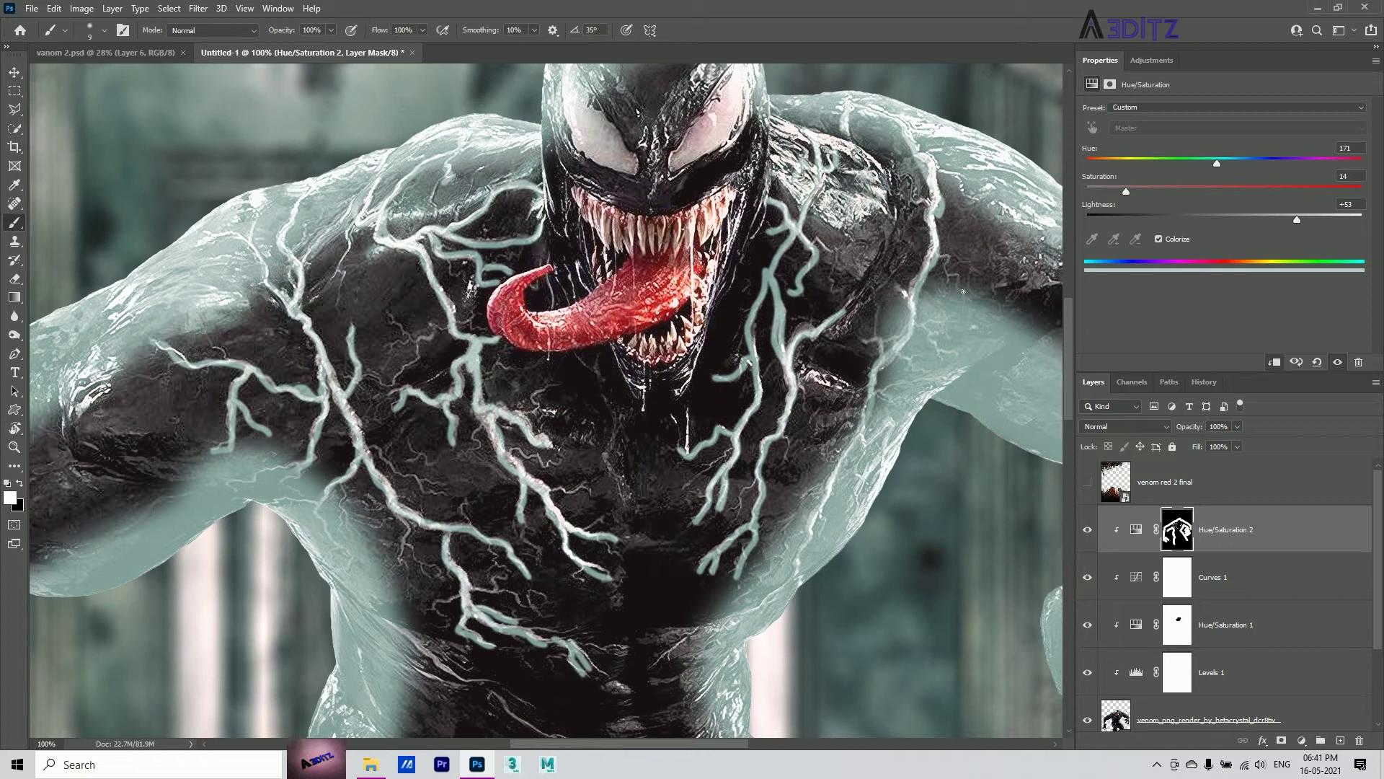
{"action": "key", "text": "ctrl+0"}
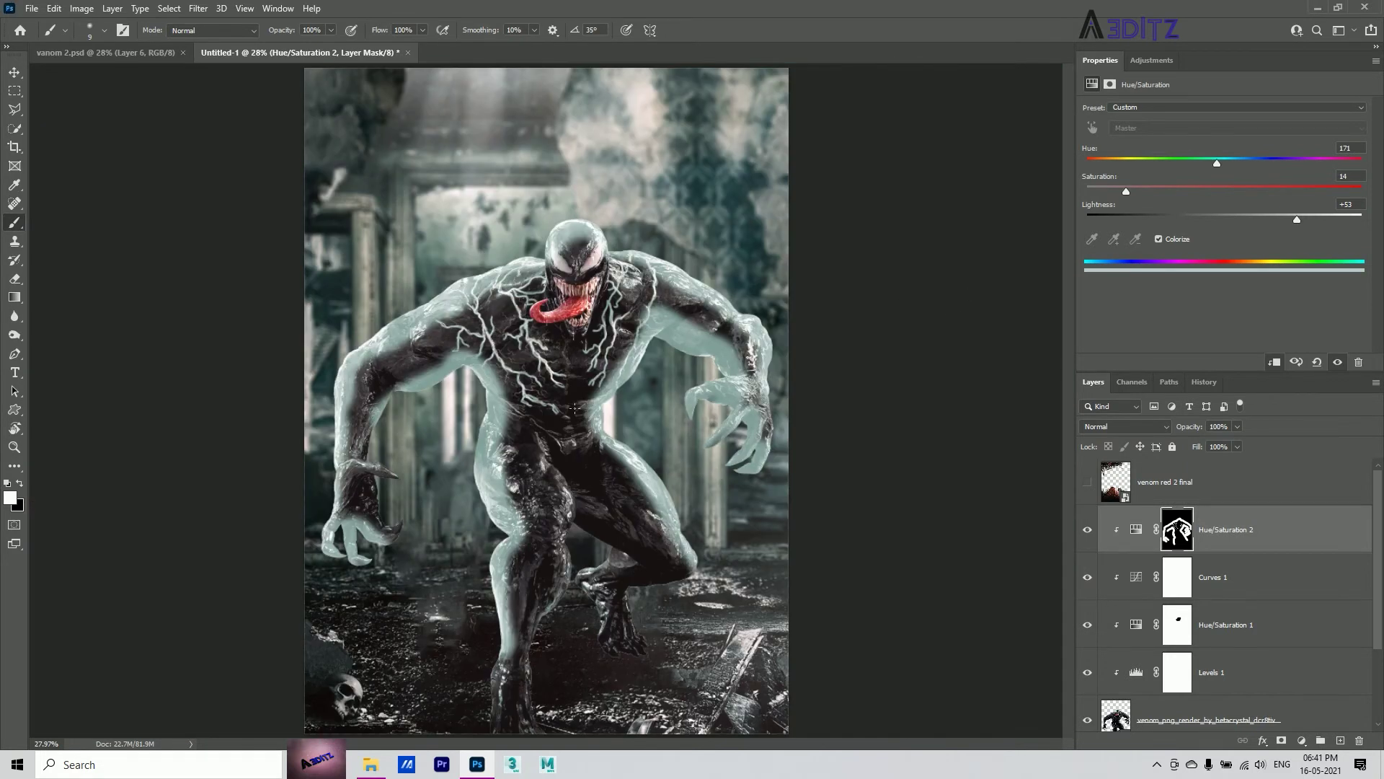
Split the Hue/Saturation 2 Underlying Layer Blend If sliders so the tint affects only lighter tones.
{"action": "double_click", "coordinate": [1327, 539]}
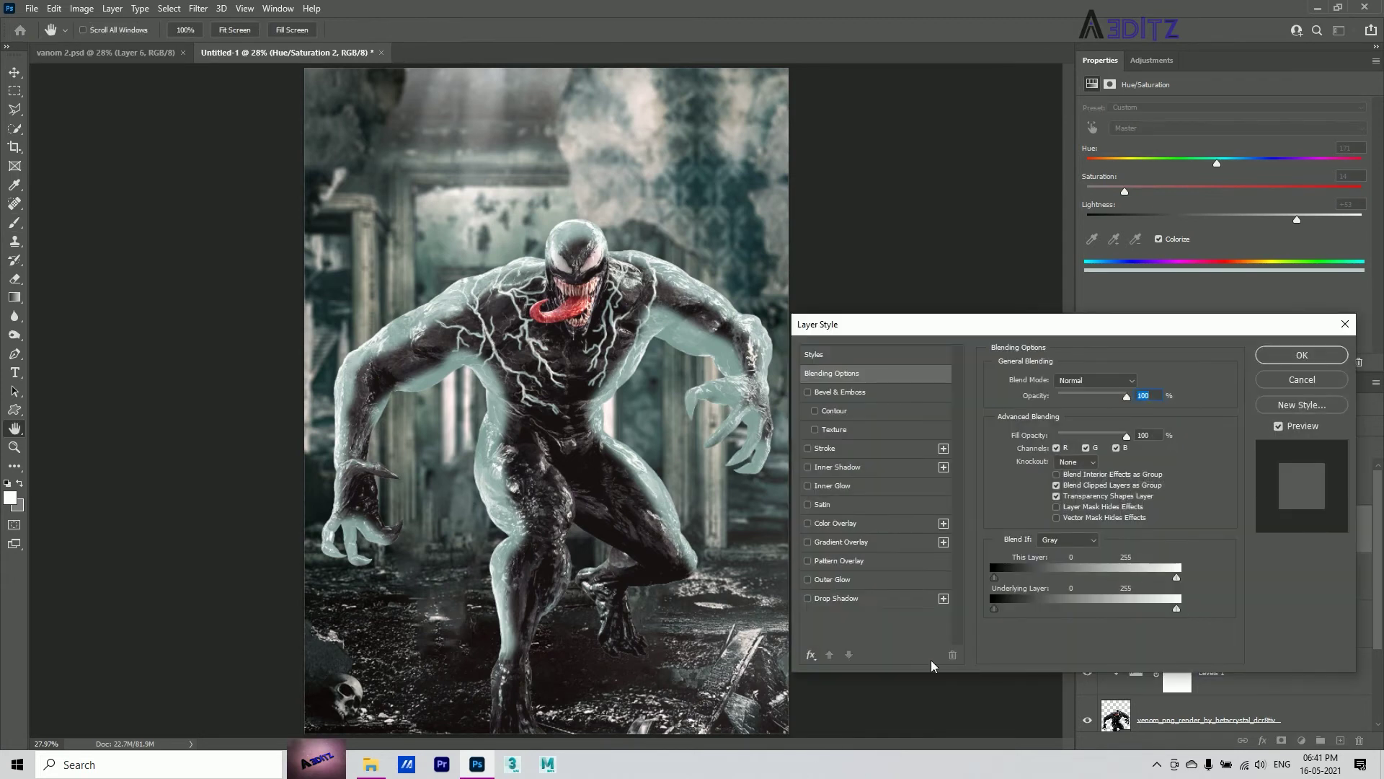
{"action": "left_click_drag", "start_coordinate": [995, 609], "coordinate": [1044, 611]}
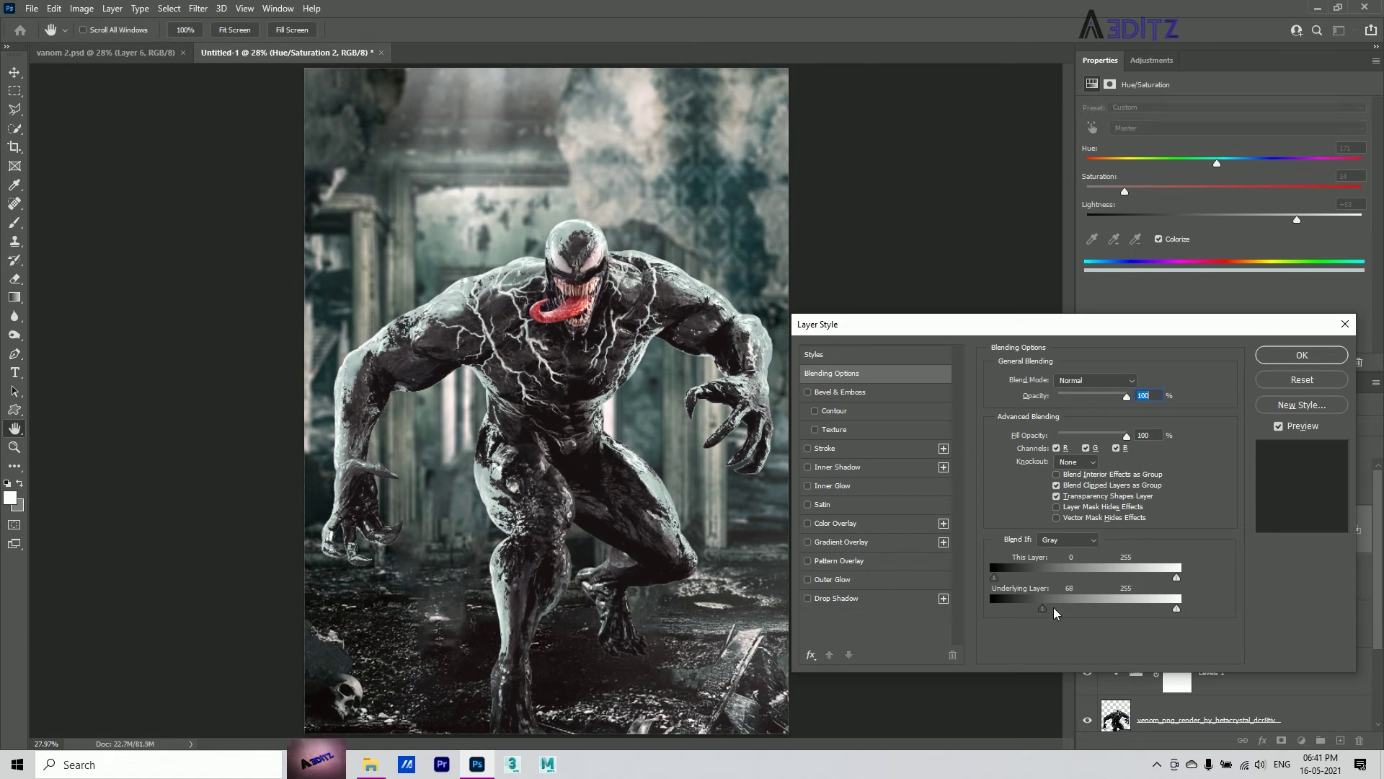
{"action": "left_click_drag", "start_coordinate": [1046, 607], "coordinate": [1077, 608]}
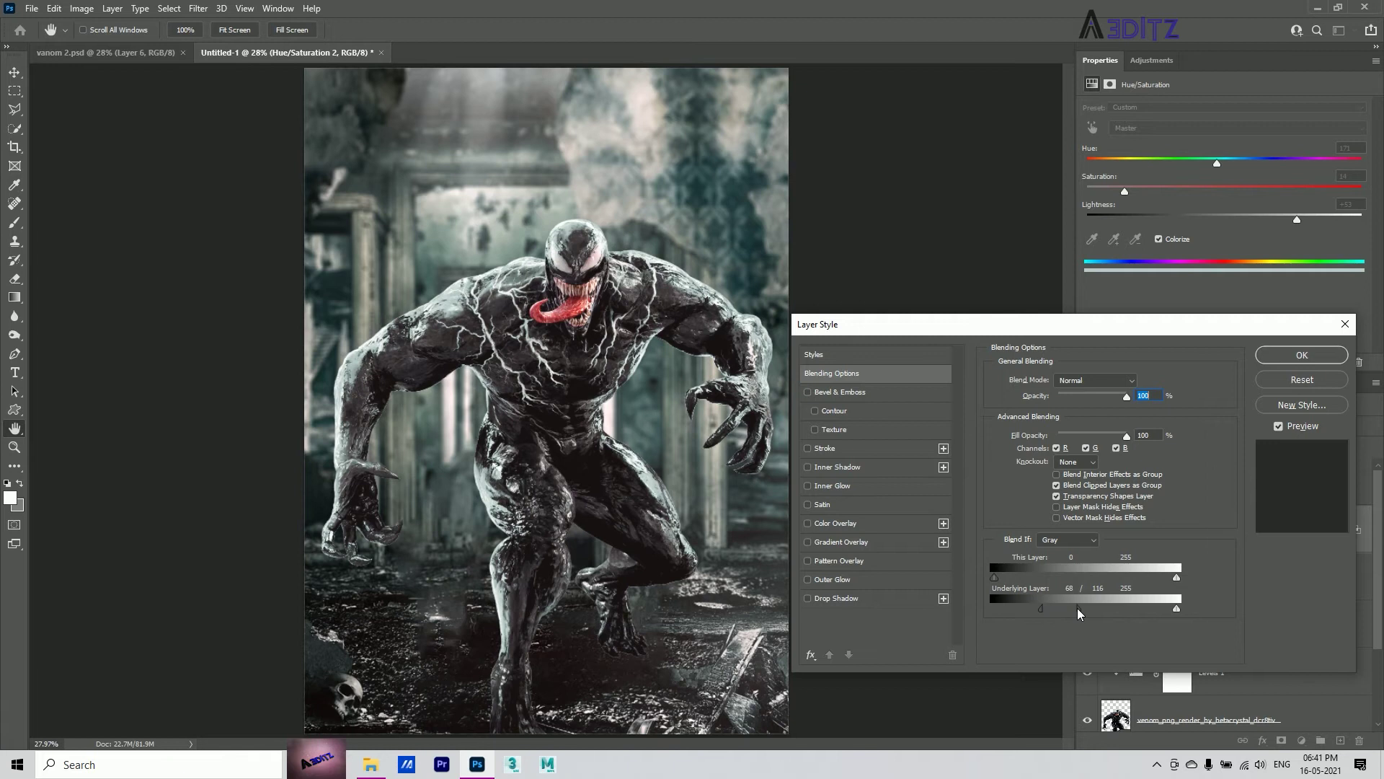
{"action": "left_click_drag", "start_coordinate": [1177, 608], "coordinate": [1170, 609]}
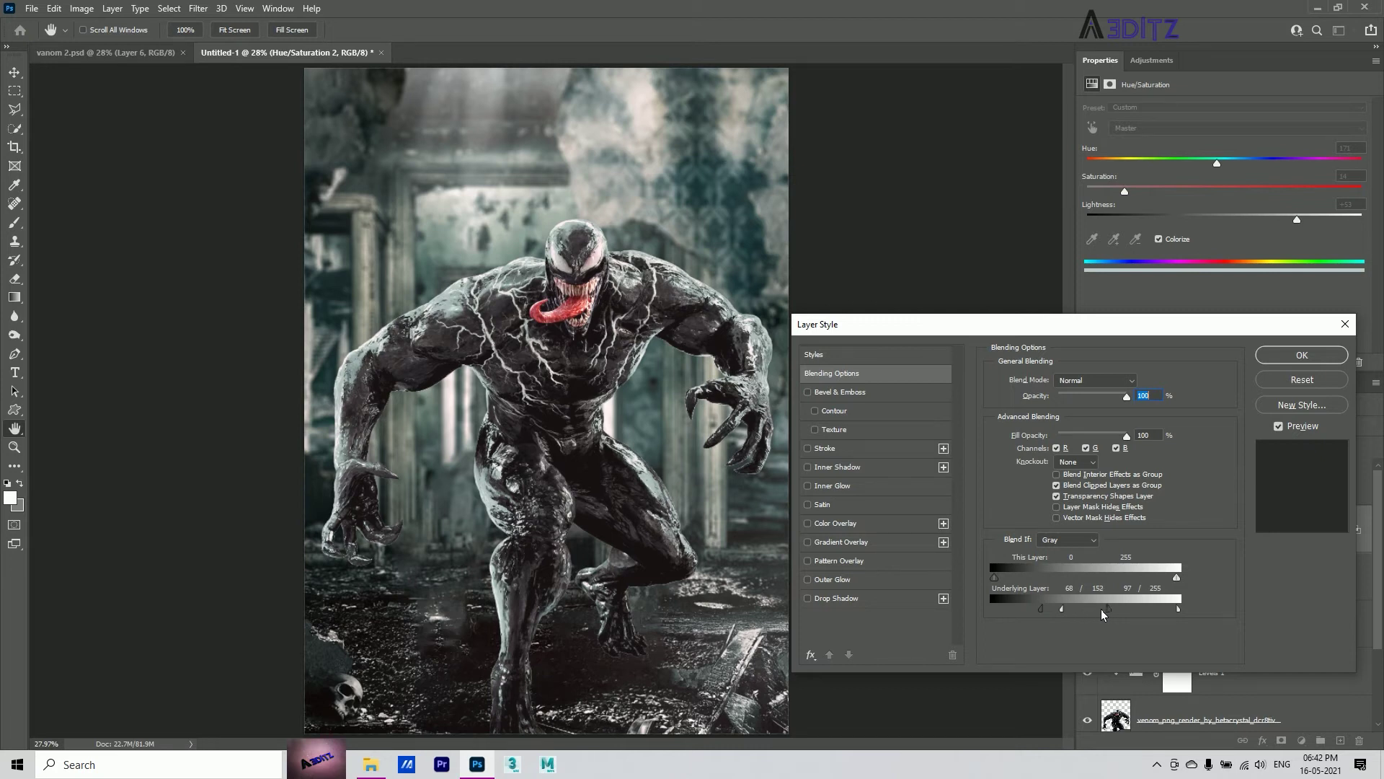
{"action": "key", "text": "Return"}
{"action": "key", "text": "b"}
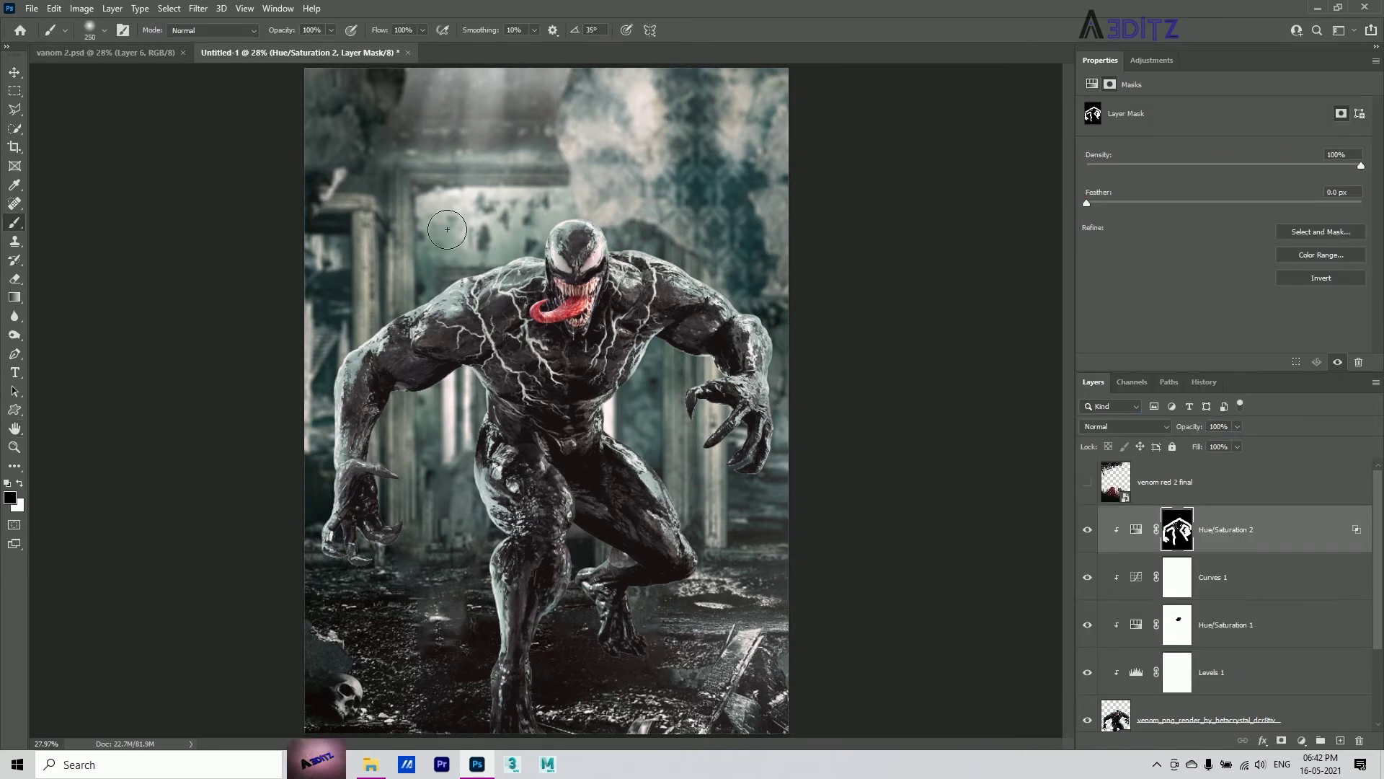
Set the brush opacity to 37% and select the Venom render layer.
{"action": "left_click", "coordinate": [331, 31]}
{"action": "left_click_drag", "start_coordinate": [341, 50], "coordinate": [292, 49]}
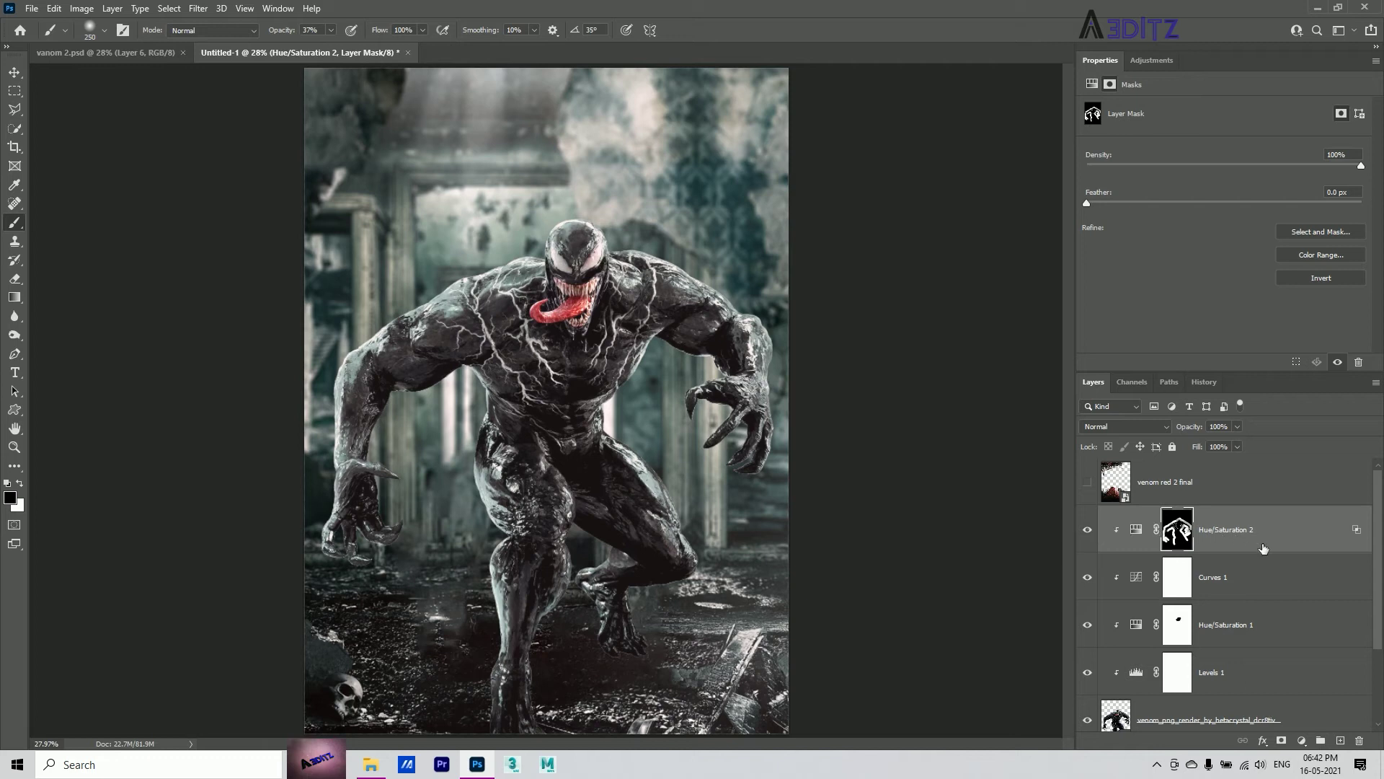
{"action": "scroll", "coordinate": [1290, 649], "scroll_direction": "down", "scroll_amount": 2}
{"action": "left_click", "coordinate": [1268, 635]}
{"action": "left_click_drag", "start_coordinate": [1310, 633], "coordinate": [1319, 627]}
Add an Outer Glow to the Venom render layer using Screen blend mode.
{"action": "double_click", "coordinate": [1321, 625]}
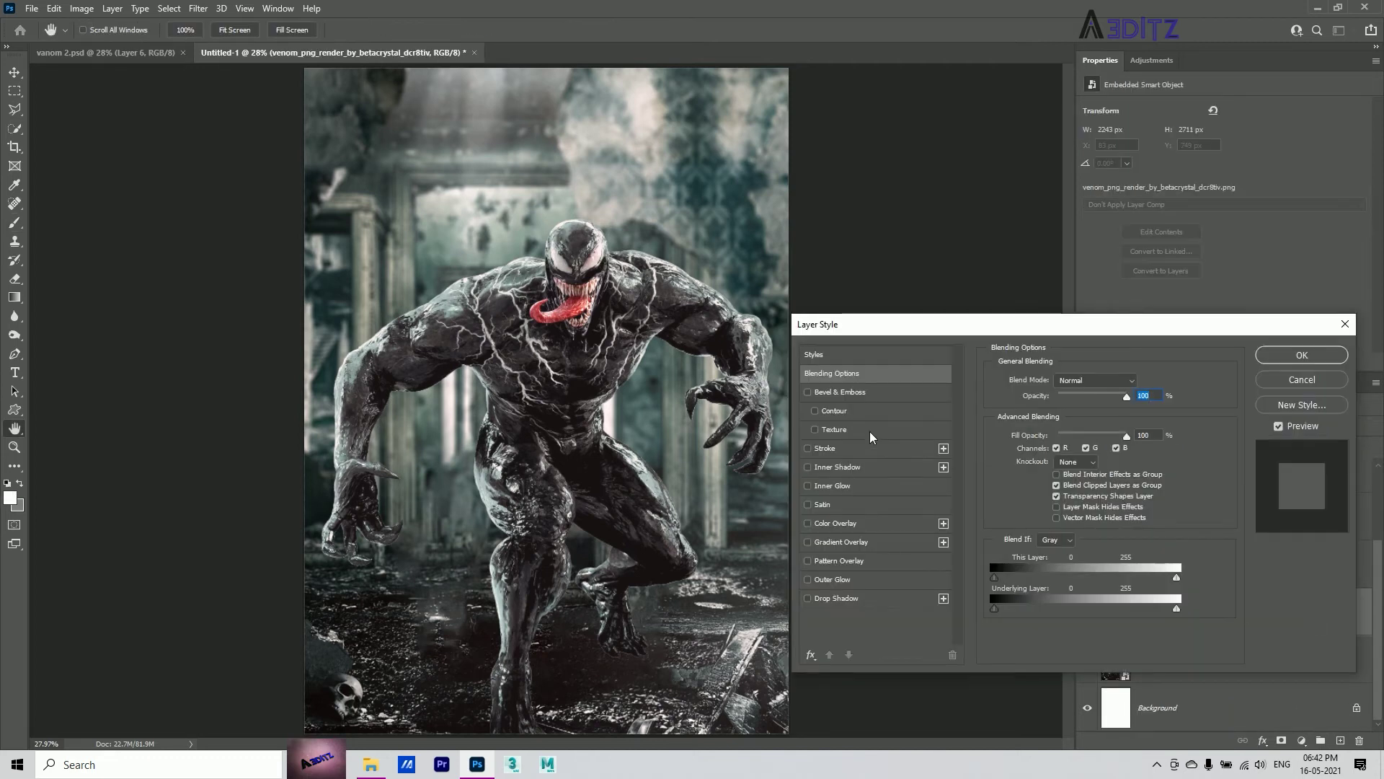
{"action": "left_click", "coordinate": [852, 579]}
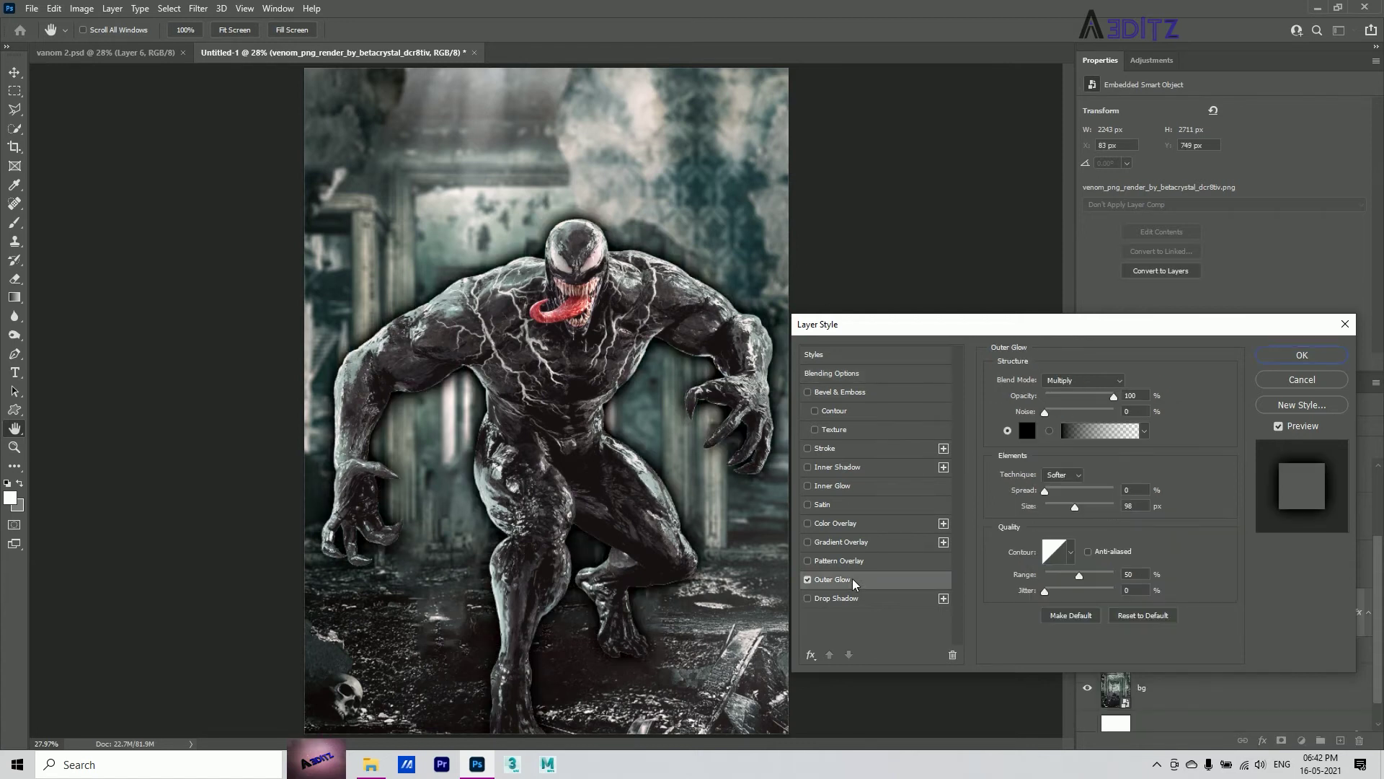
{"action": "left_click", "coordinate": [1072, 384]}
{"action": "left_click", "coordinate": [1075, 498]}
Set the glow colour to pale green ecfdf3 and its opacity to 9%, then apply.
{"action": "left_click", "coordinate": [1027, 431]}
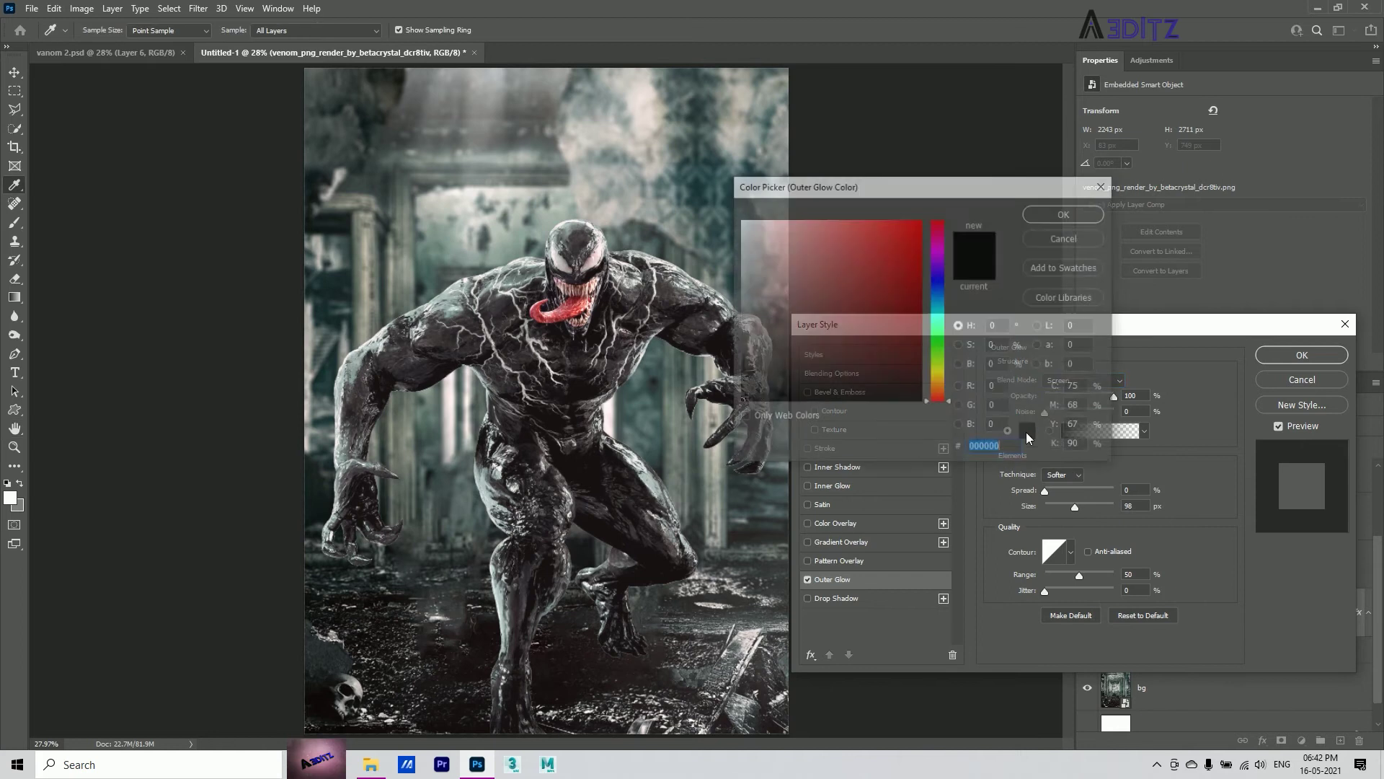
{"action": "left_click", "coordinate": [610, 211]}
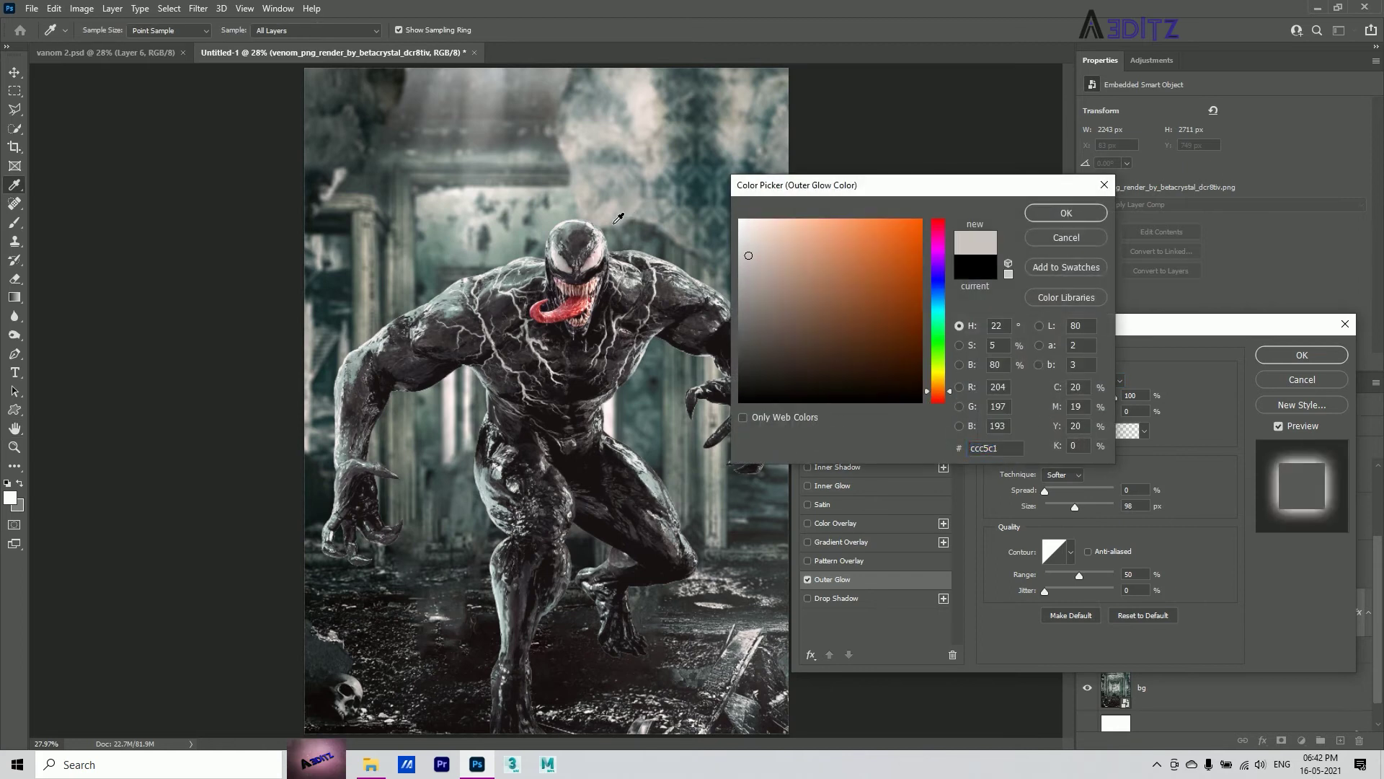
{"action": "left_click", "coordinate": [938, 329]}
{"action": "left_click_drag", "start_coordinate": [772, 238], "coordinate": [757, 228]}
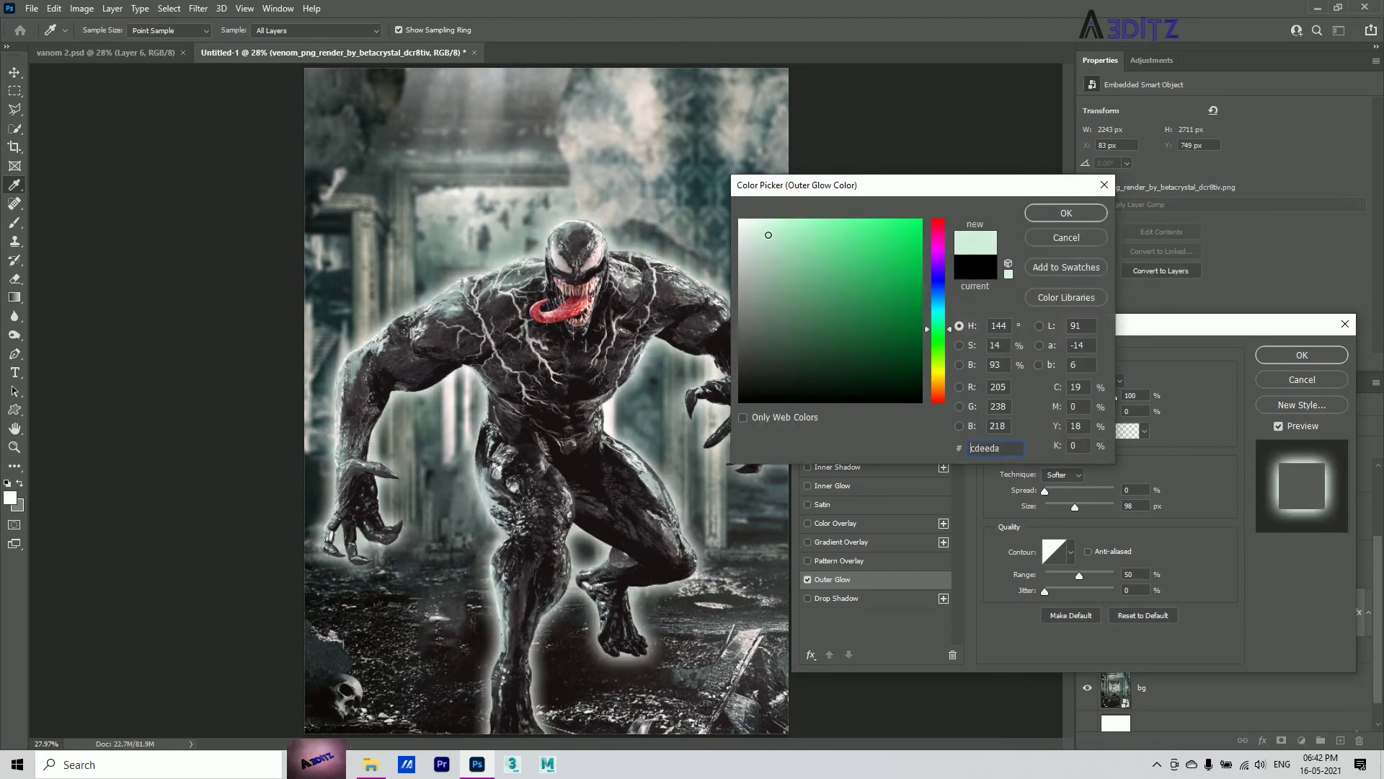
{"action": "left_click", "coordinate": [1066, 213]}
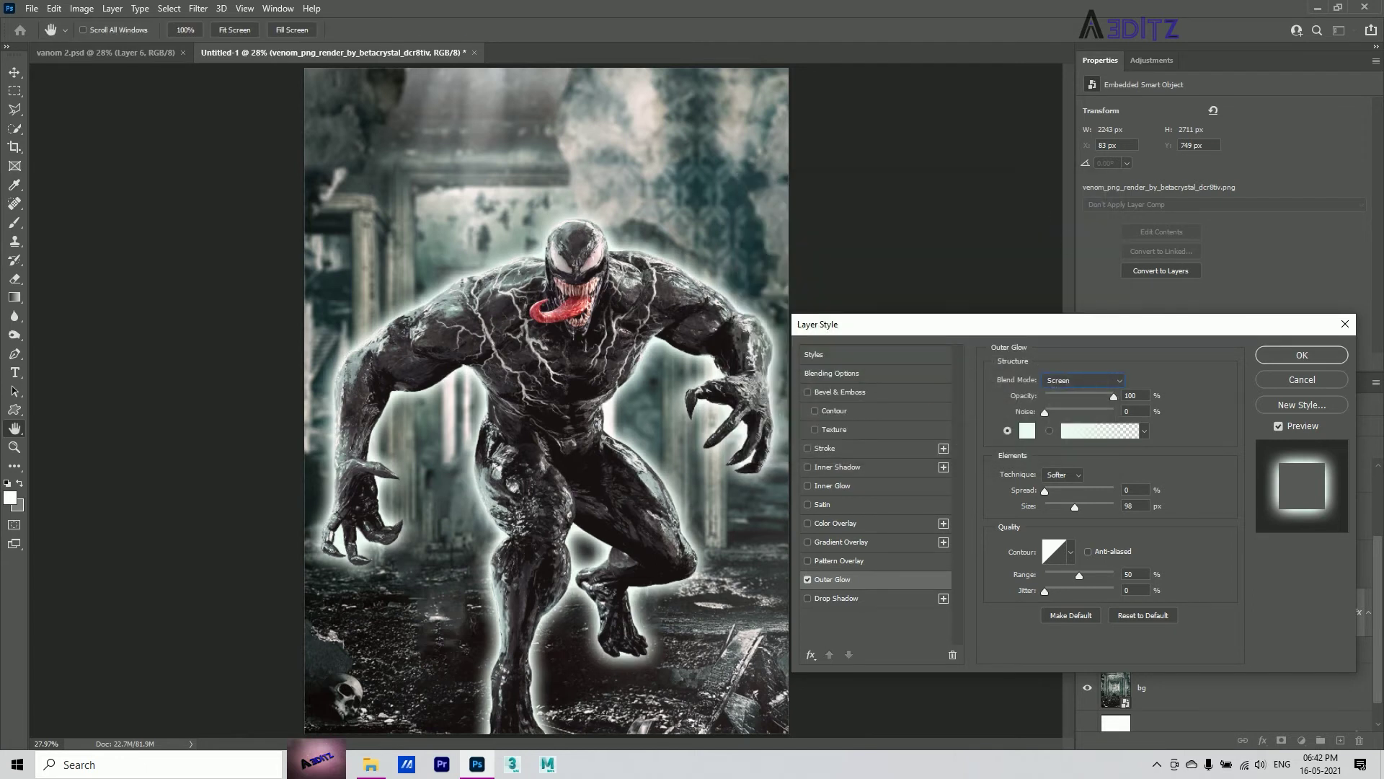
{"action": "left_click", "coordinate": [1059, 395]}
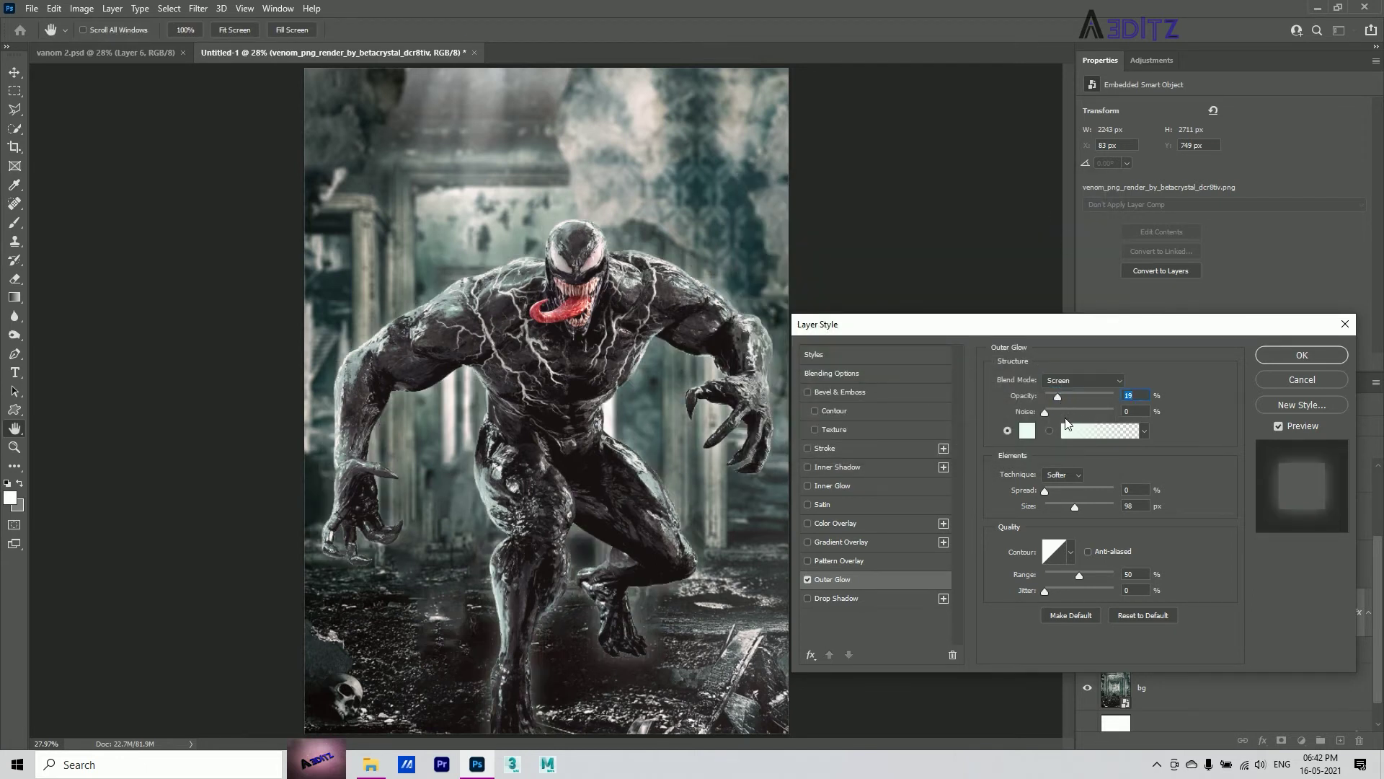
{"action": "key", "text": "shift+Down"}
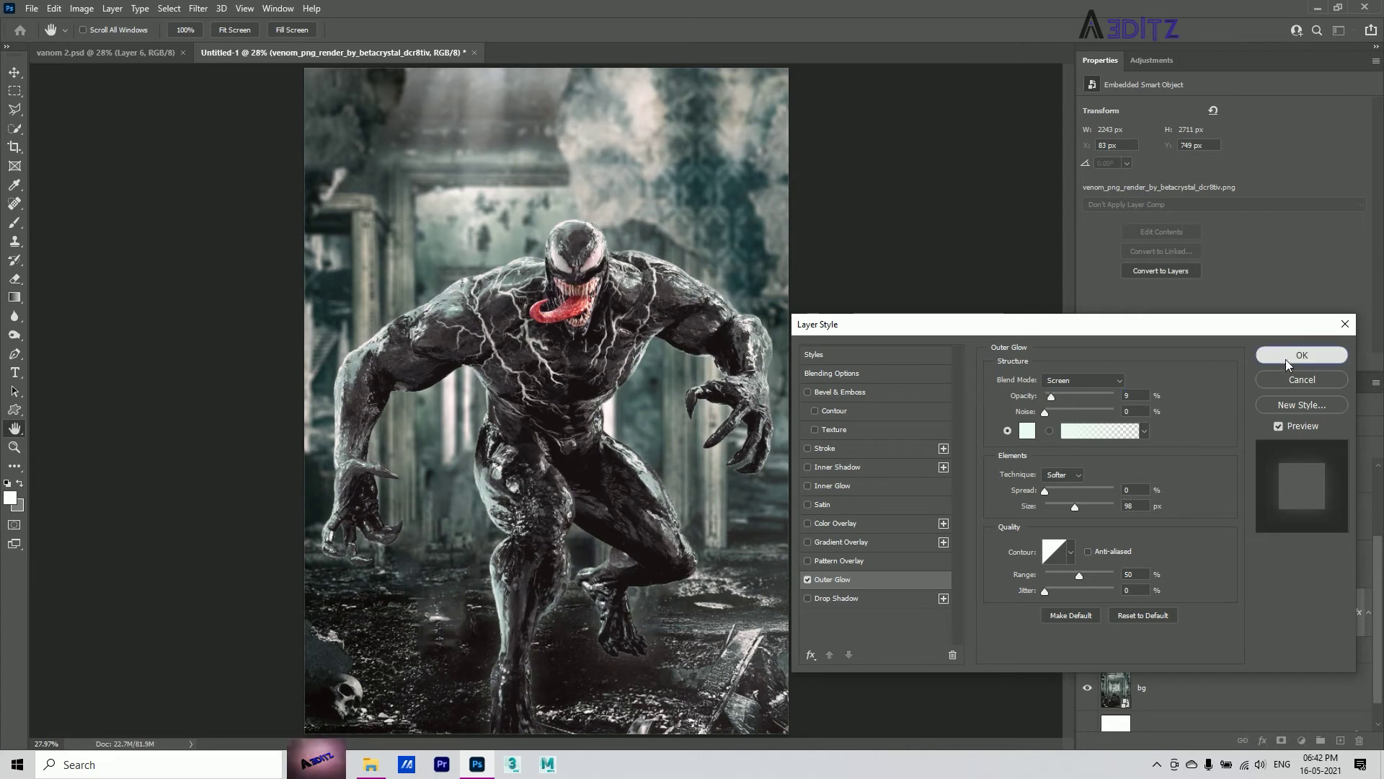
{"action": "left_click", "coordinate": [1286, 360]}
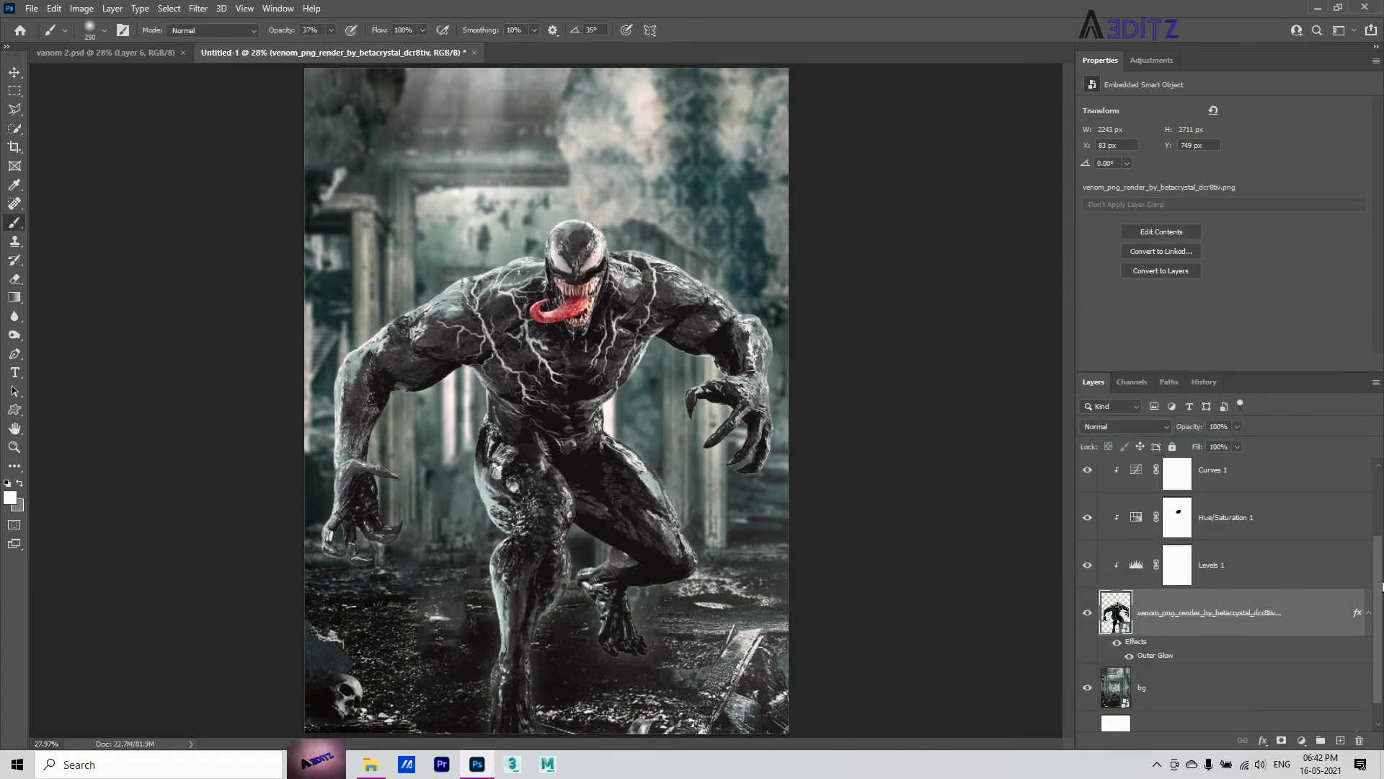
Scale the VENOM logo down and position it at the lower centre of the poster.
{"action": "left_click", "coordinate": [14, 72]}
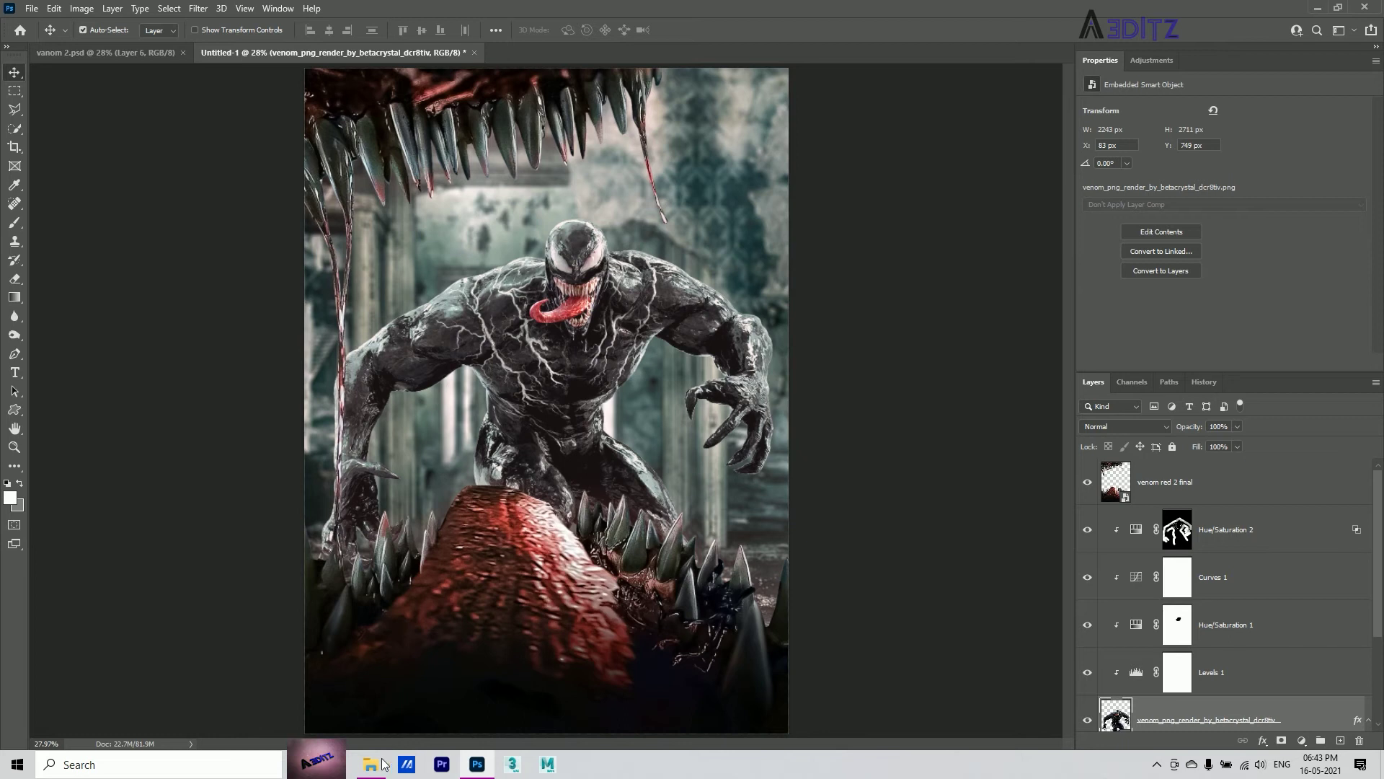
{"action": "left_click_drag", "start_coordinate": [312, 287], "coordinate": [420, 634]}
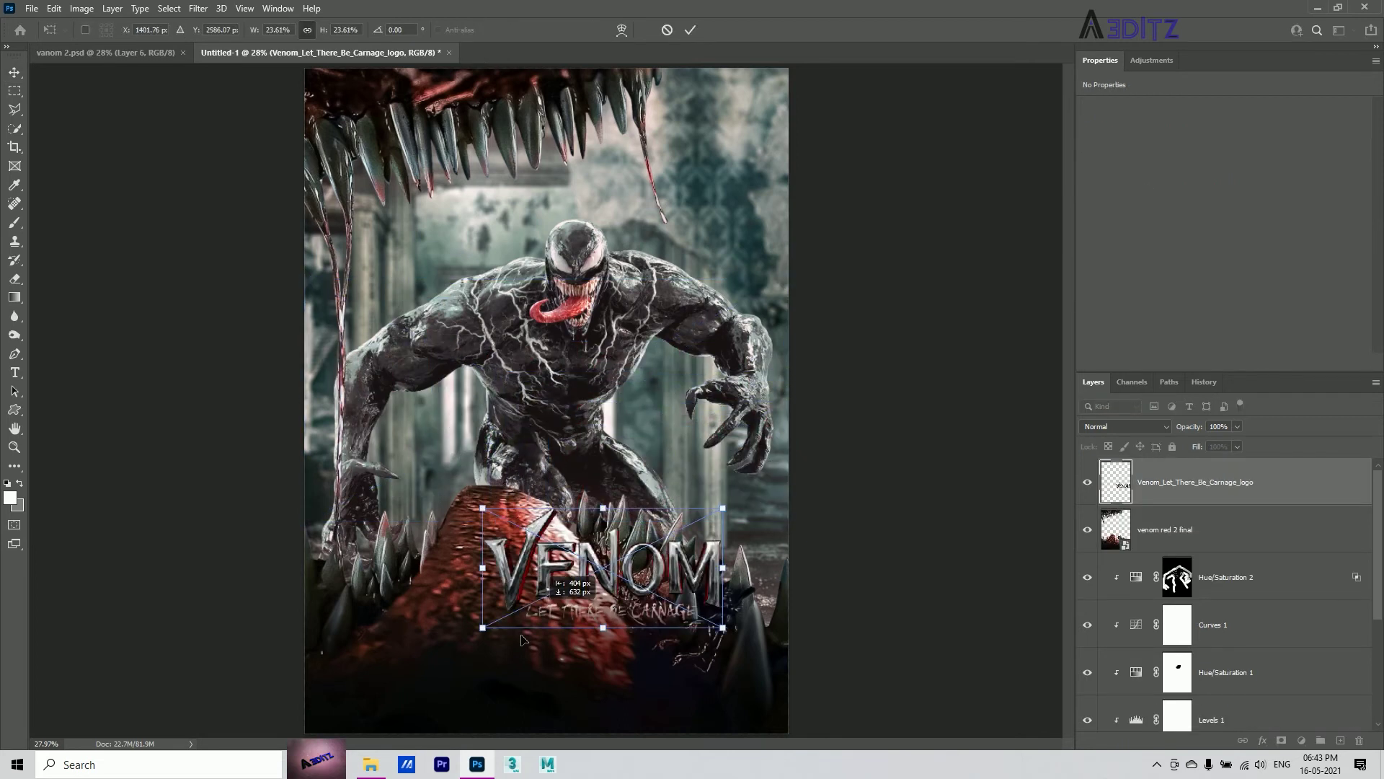
{"action": "left_click_drag", "start_coordinate": [534, 681], "coordinate": [529, 664]}
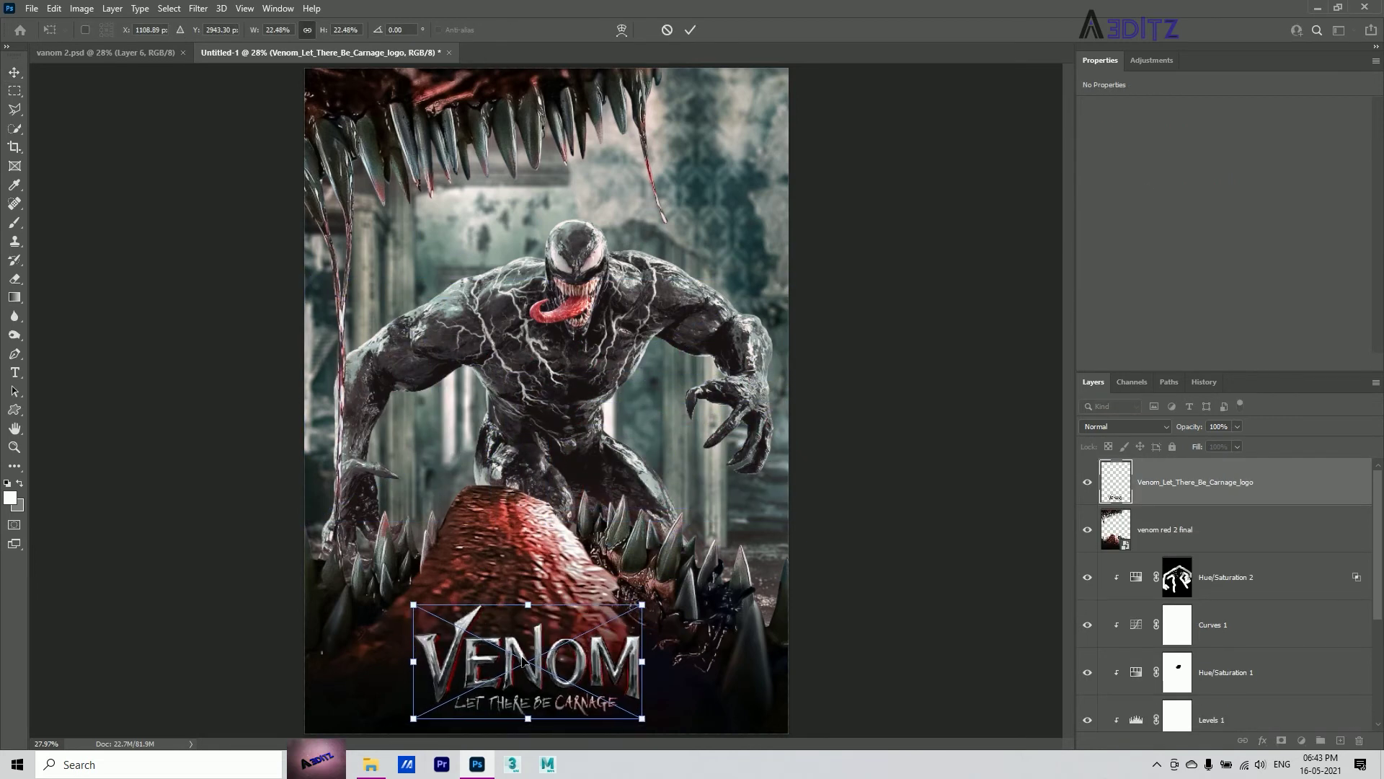
{"action": "left_click", "coordinate": [690, 29]}
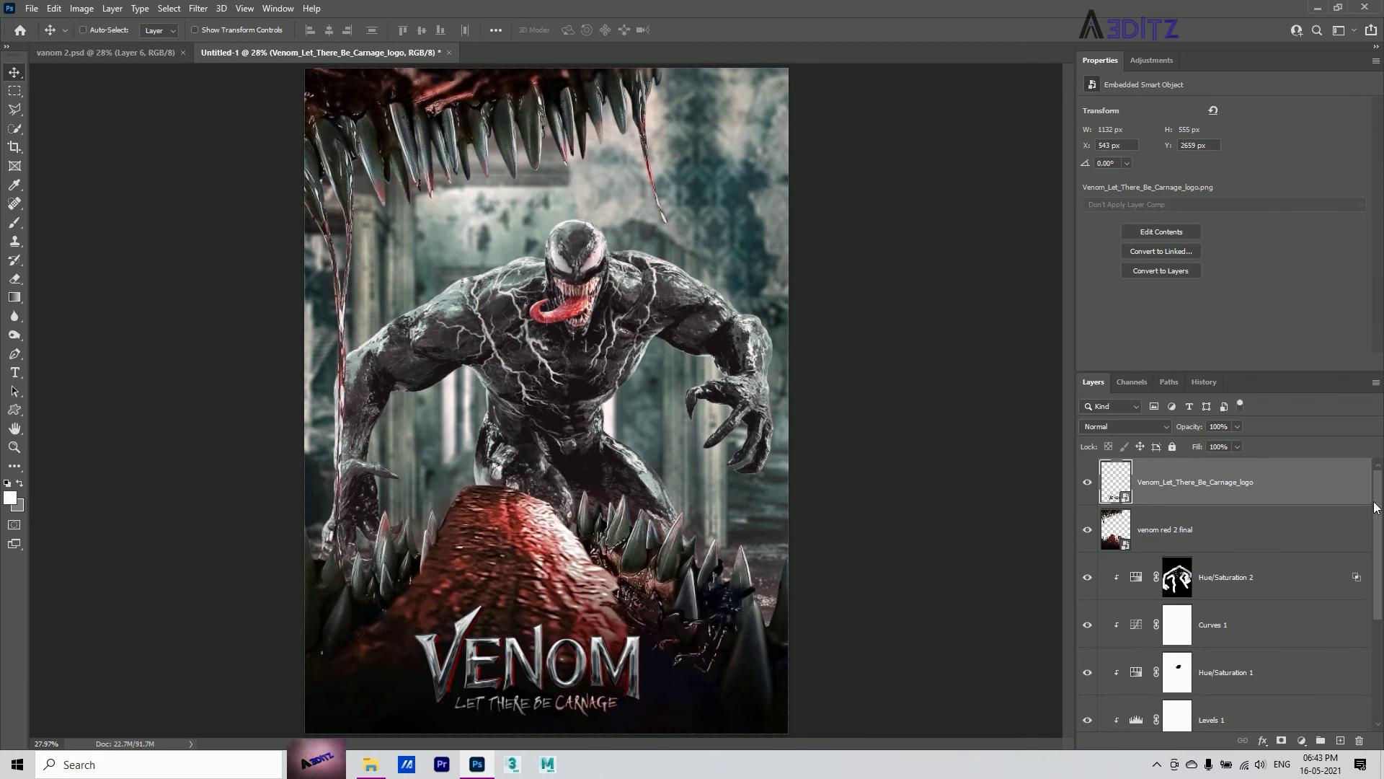
Unlock the Background as Layer 0, centre the logo horizontally on the canvas, and nudge it down.
{"action": "left_click_drag", "start_coordinate": [1375, 507], "coordinate": [1380, 618]}
{"action": "left_click", "coordinate": [1357, 708]}
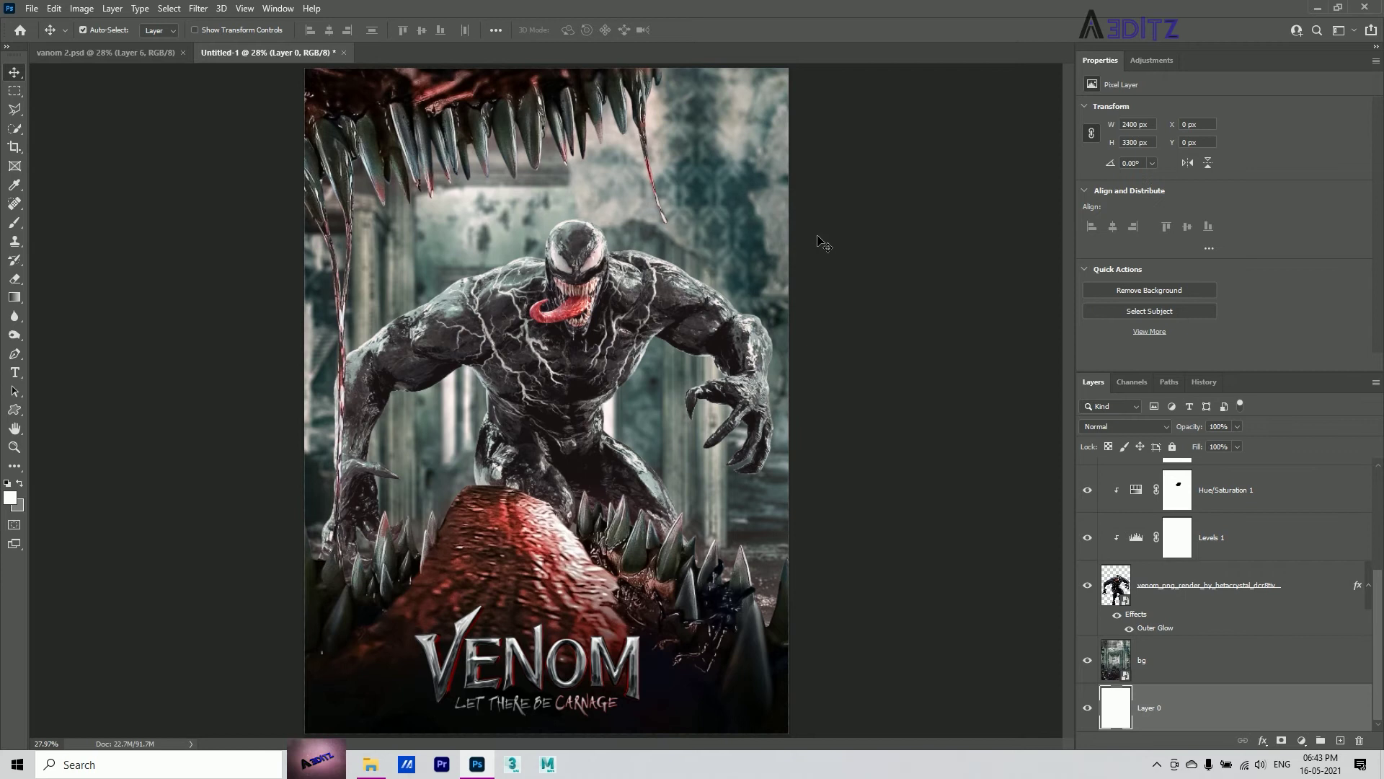
{"action": "left_click_drag", "start_coordinate": [1125, 715], "coordinate": [1126, 723]}
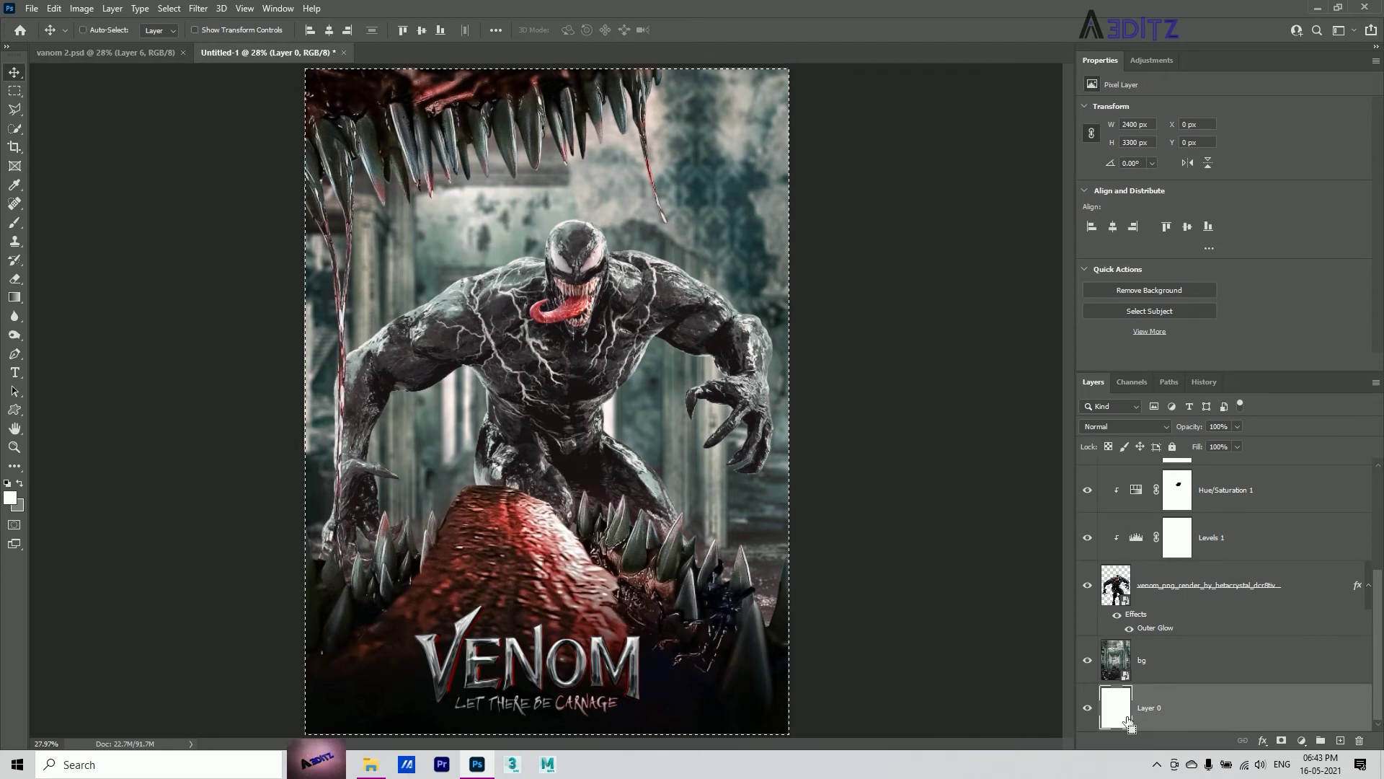
{"action": "left_click", "coordinate": [1129, 721], "text": "ctrl"}
{"action": "left_click", "coordinate": [1380, 479]}
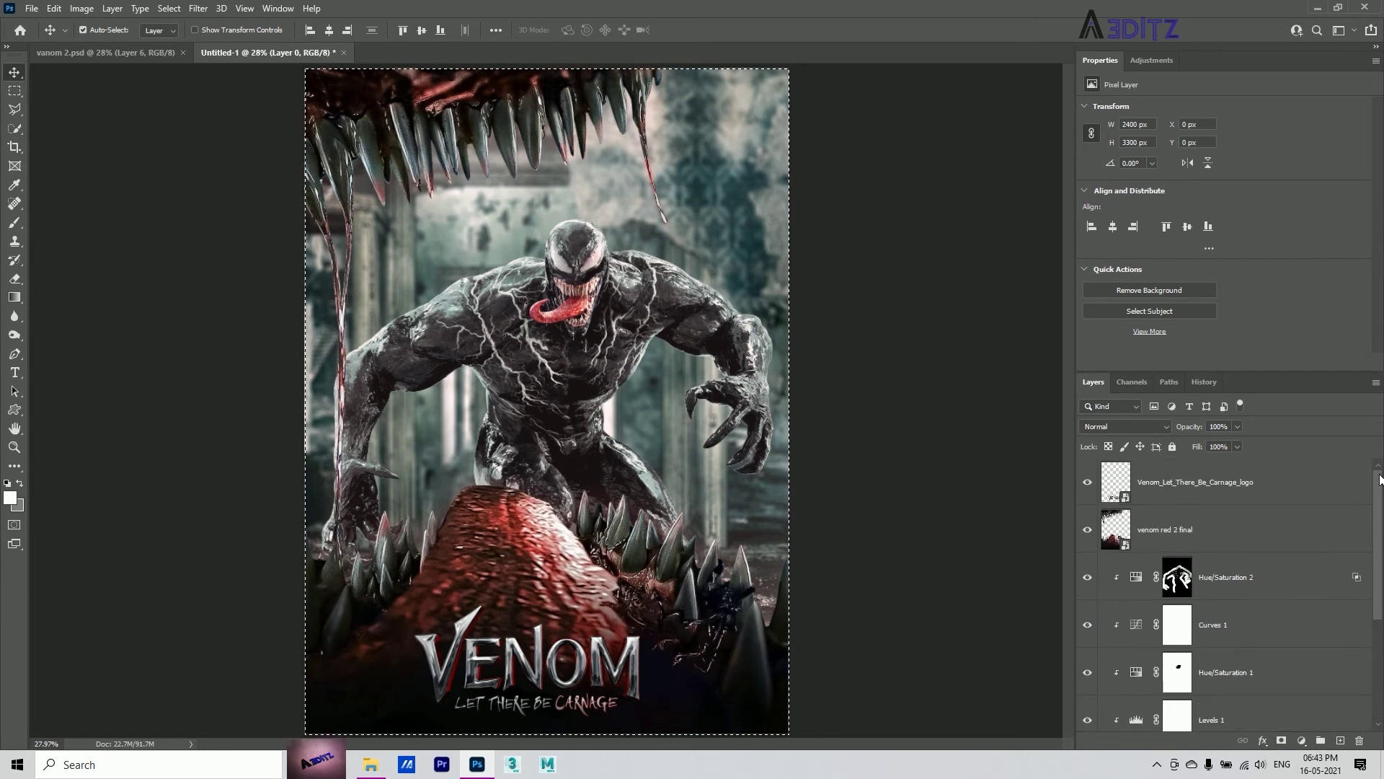
{"action": "left_click", "coordinate": [1208, 486]}
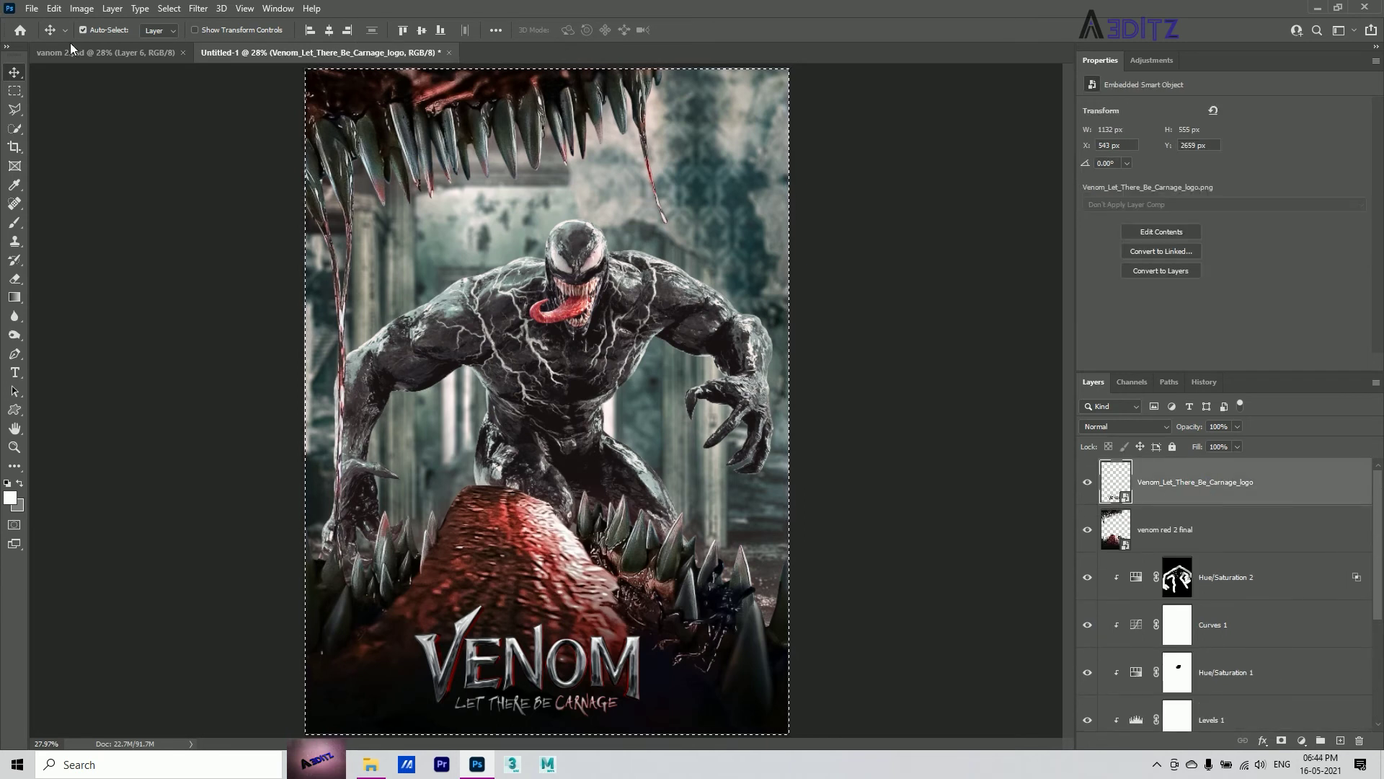
{"action": "left_click", "coordinate": [330, 31]}
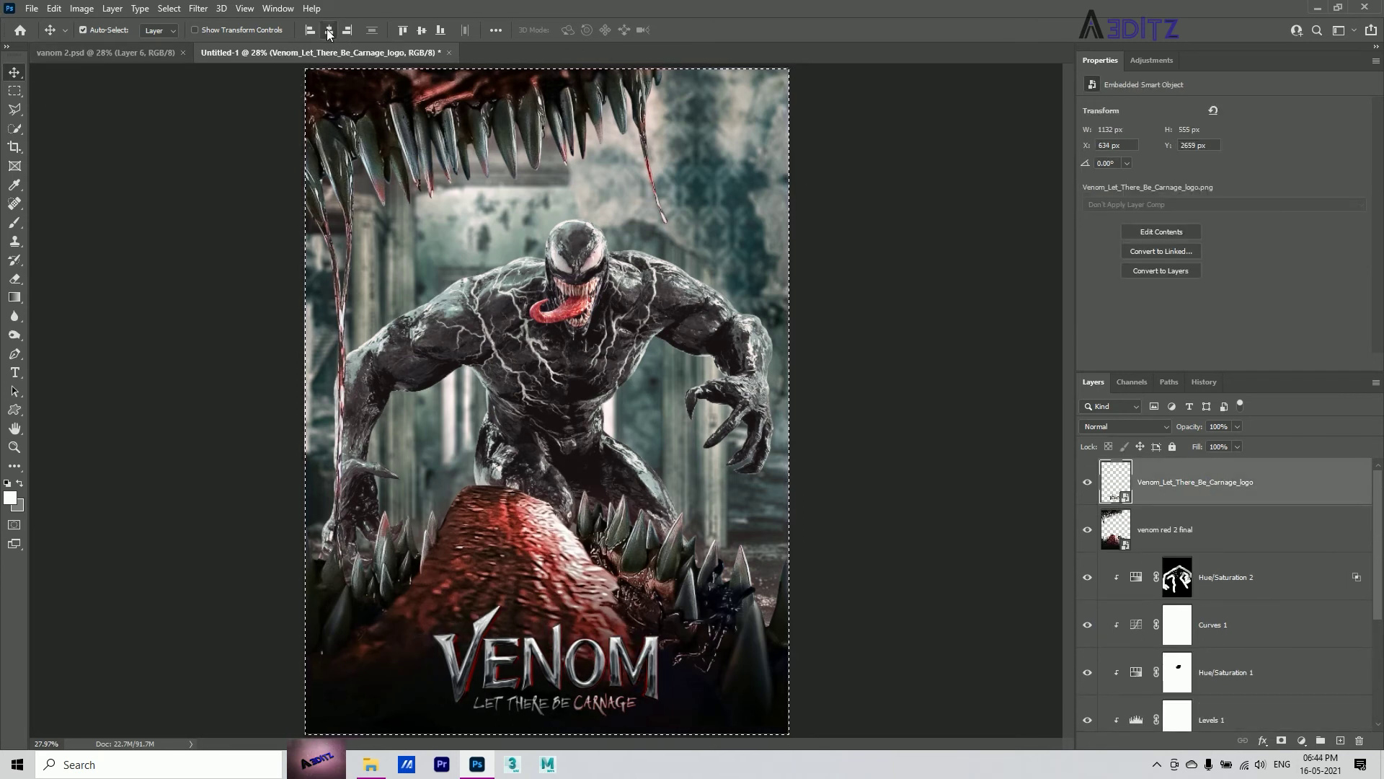
{"action": "key", "text": "ctrl"}
{"action": "key", "text": "ctrl+d"}
{"action": "key", "text": "Down"}
{"action": "key", "text": "Down"}
{"action": "key", "text": "Down"}
{"action": "key", "text": "Down"}
{"action": "key", "text": "Down"}
{"action": "key", "text": "Down"}
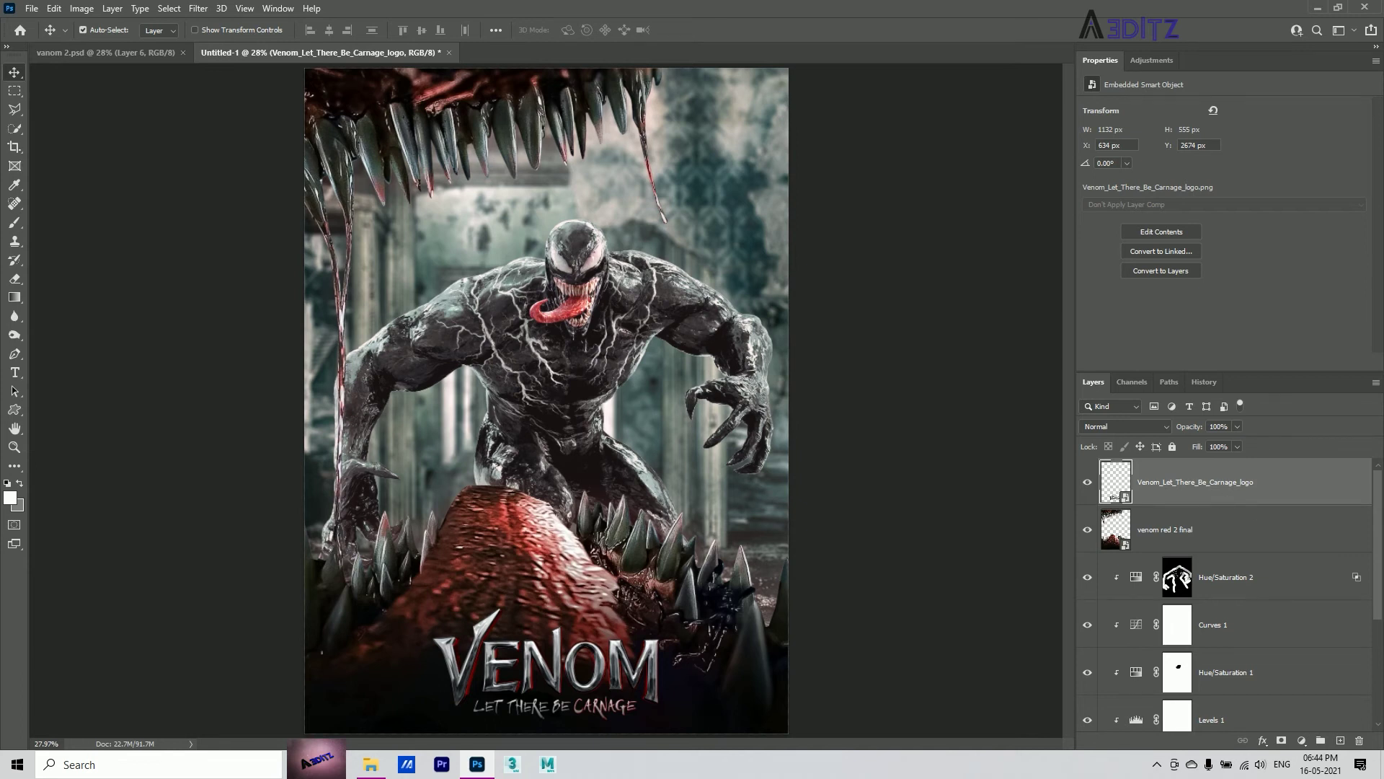
Apply Levels to the logo with a lowered white input and 1.28 midtones, then select the bg layer.
{"action": "left_click", "coordinate": [81, 8]}
{"action": "mouse_move", "coordinate": [104, 45]}
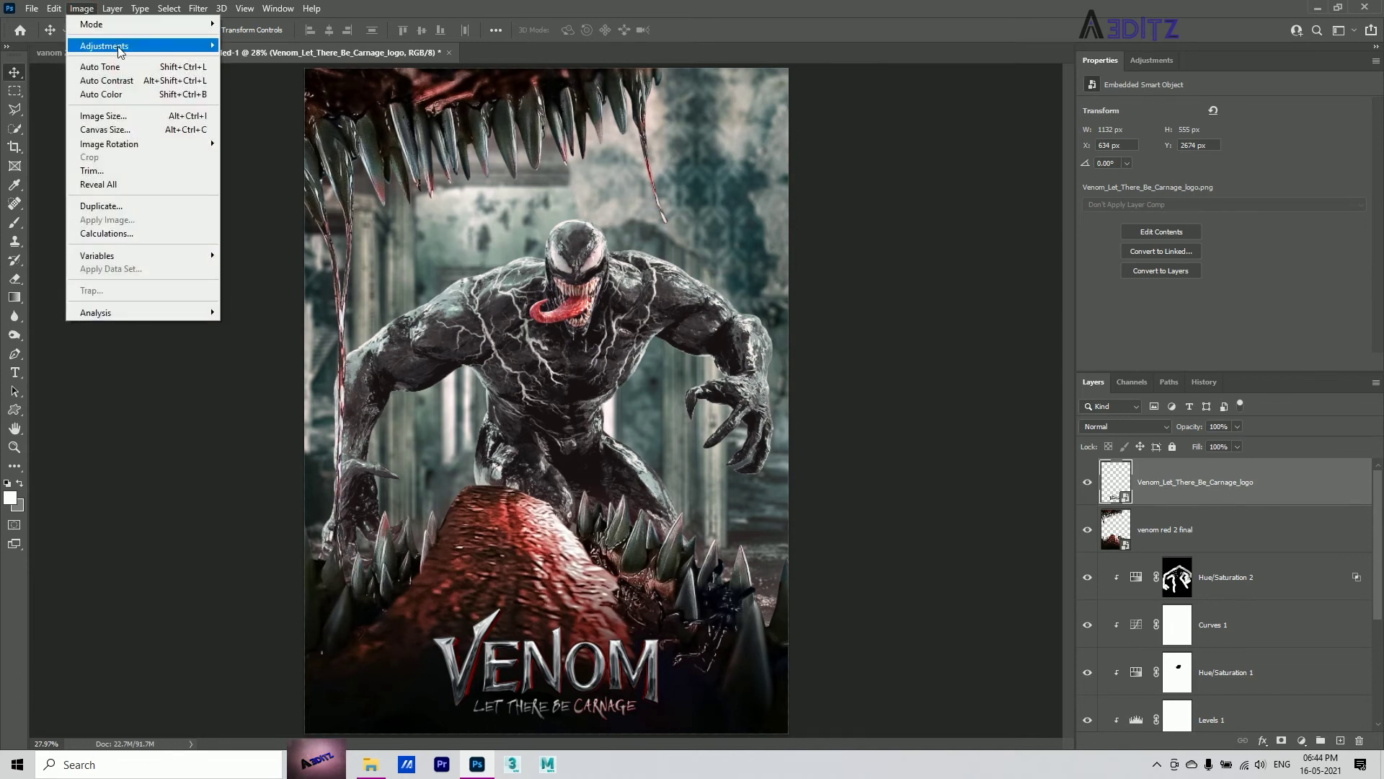
{"action": "left_click", "coordinate": [268, 60]}
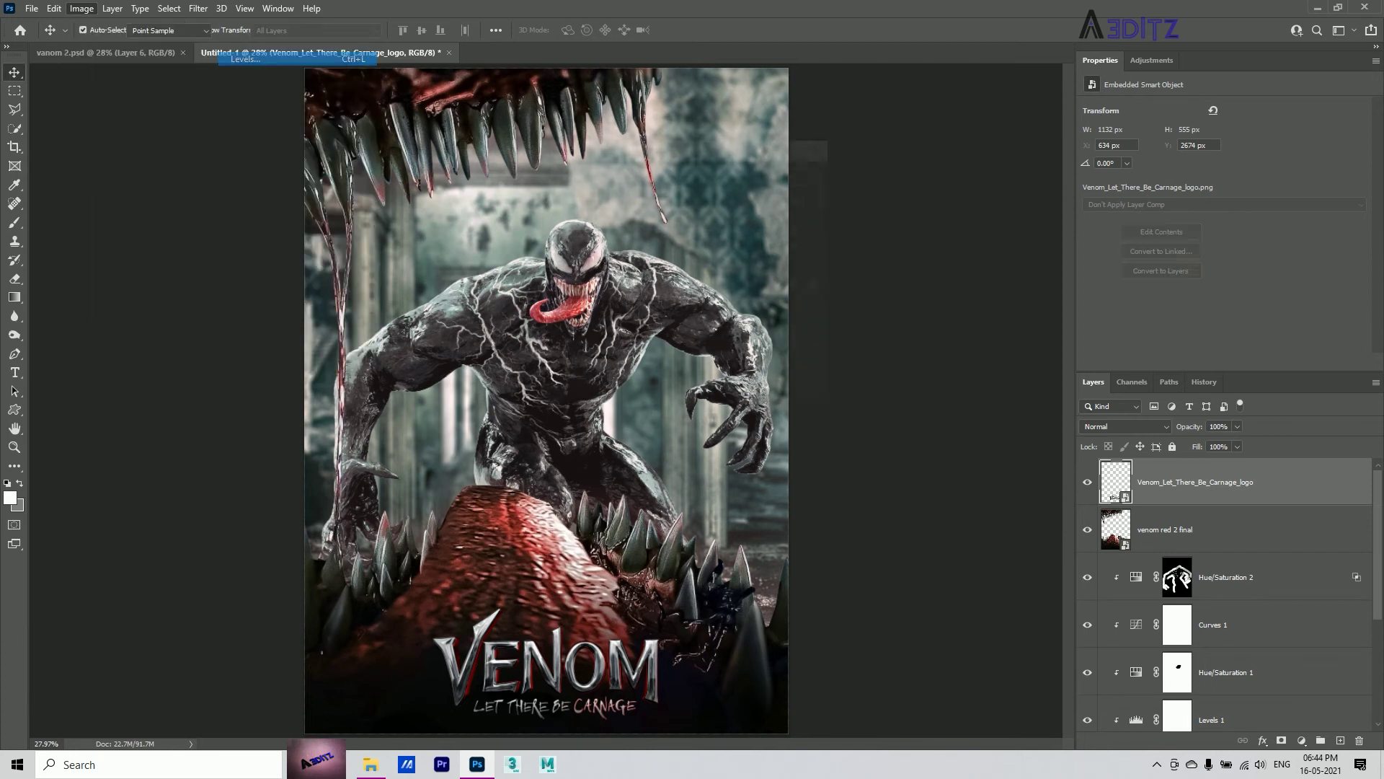
{"action": "mouse_move", "coordinate": [738, 308]}
{"action": "left_mouse_down"}
{"action": "mouse_move", "coordinate": [707, 315]}
{"action": "mouse_move", "coordinate": [750, 311]}
{"action": "left_mouse_up"}
{"action": "left_click_drag", "start_coordinate": [630, 309], "coordinate": [624, 310]}
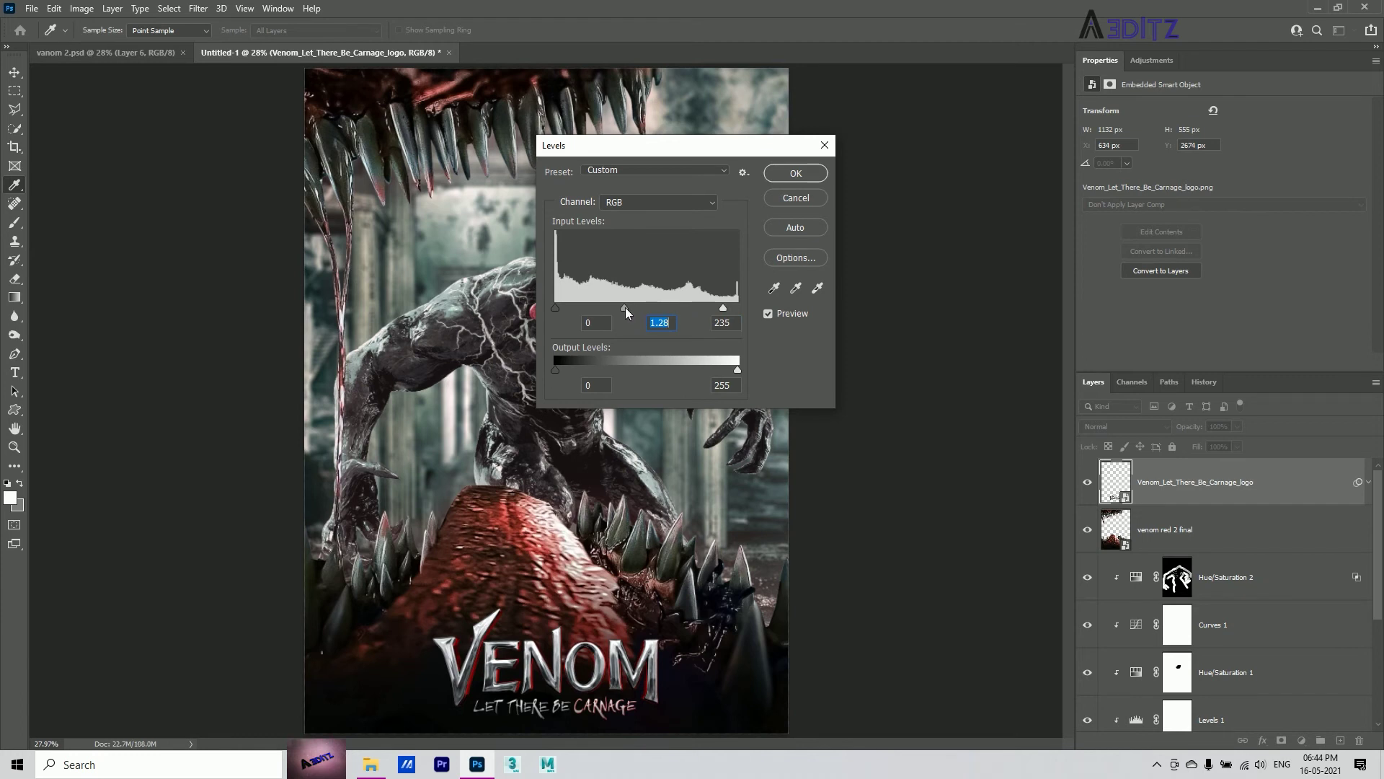
{"action": "left_click", "coordinate": [800, 169]}
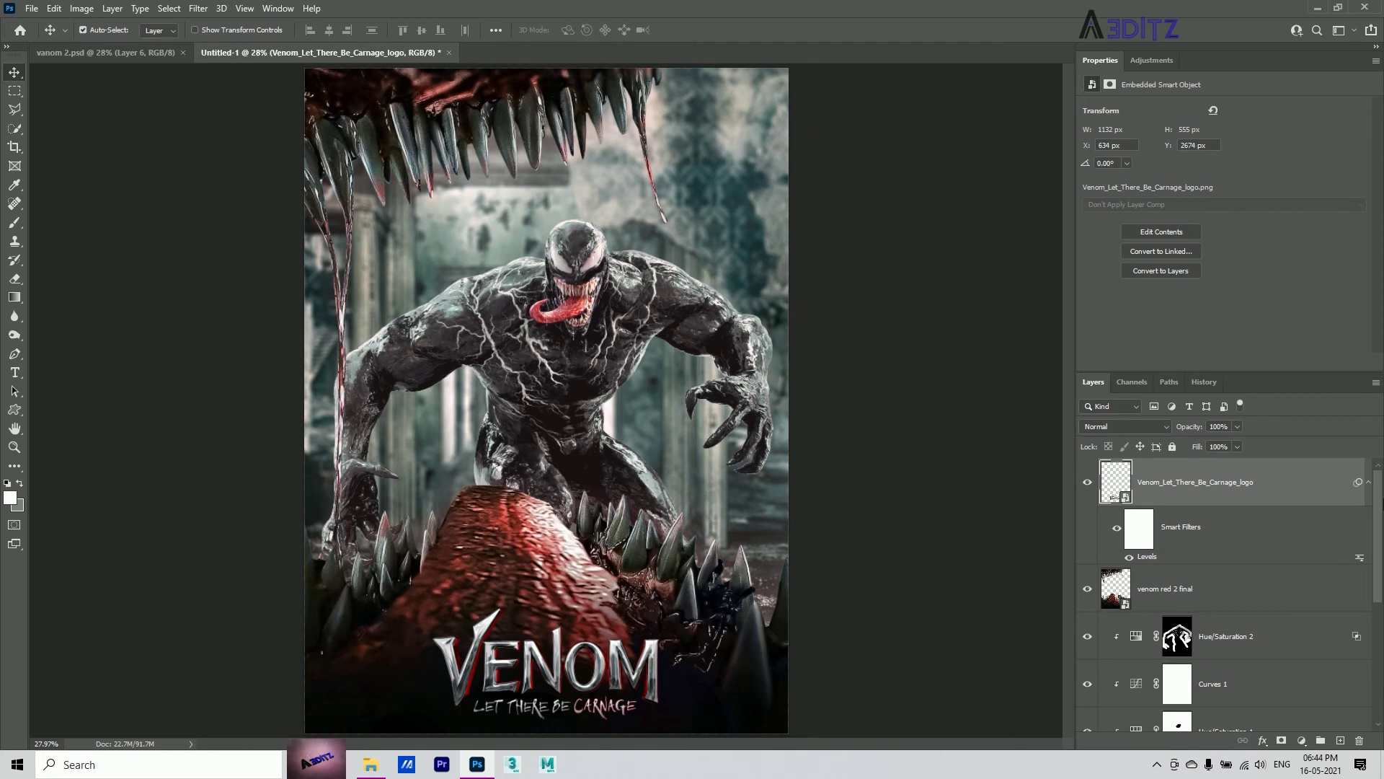
{"action": "left_click_drag", "start_coordinate": [1379, 514], "coordinate": [1379, 628]}
{"action": "left_click", "coordinate": [1266, 664]}
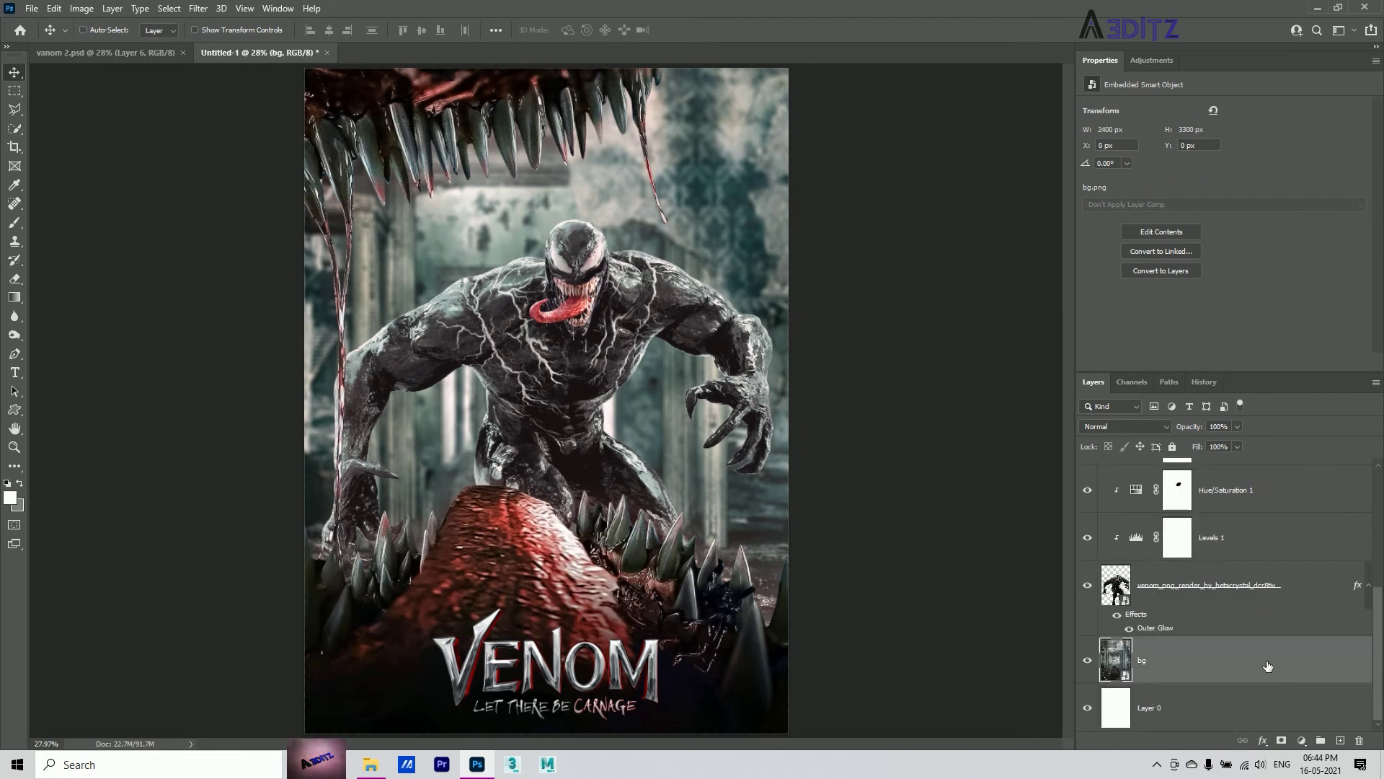
Duplicate bg, move the copy to the top of the stack, and Gaussian blur it (radius ~746.7).
{"action": "key", "text": "ctrl+j"}
{"action": "mouse_move", "coordinate": [1269, 669]}
{"action": "left_mouse_down"}
{"action": "mouse_move", "coordinate": [1266, 471]}
{"action": "mouse_move", "coordinate": [1315, 461]}
{"action": "left_mouse_up"}
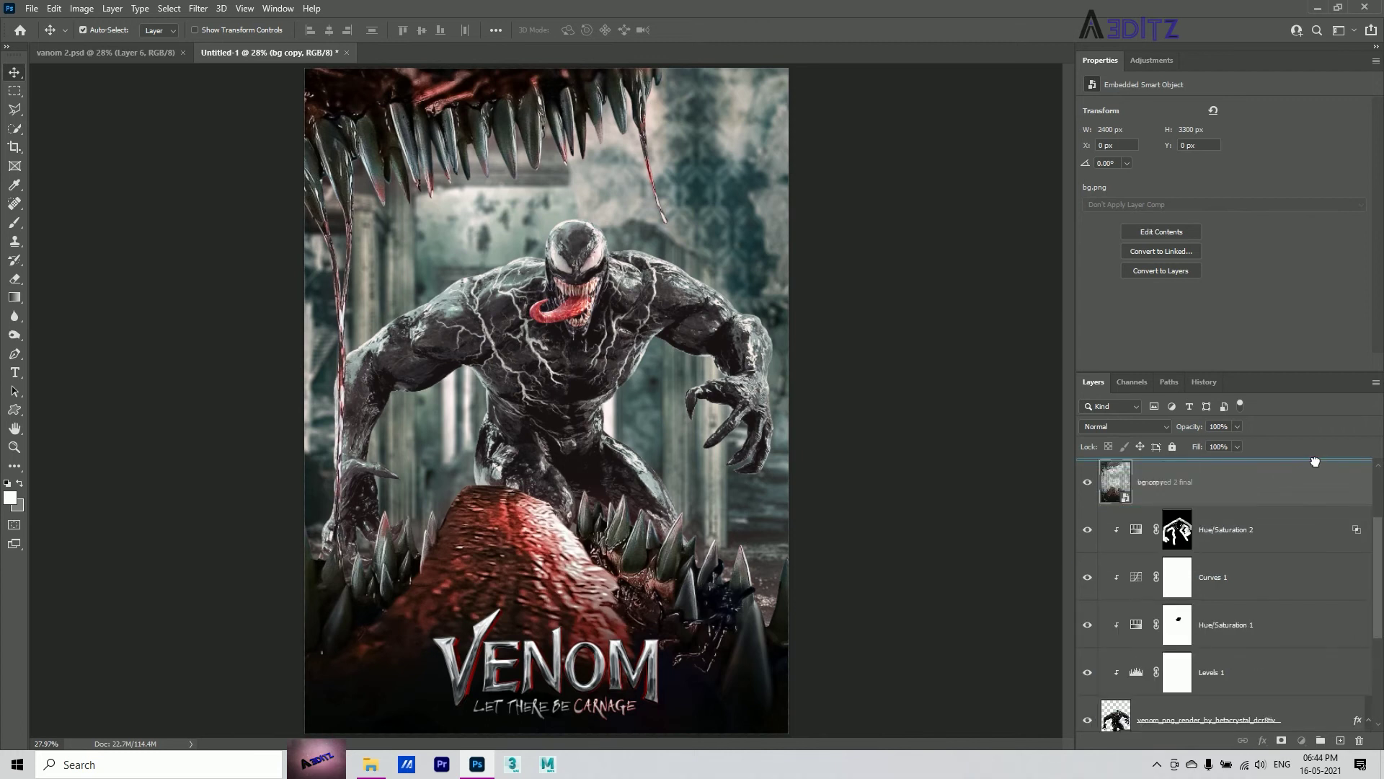
{"action": "left_click_drag", "start_coordinate": [1316, 461], "coordinate": [1258, 472]}
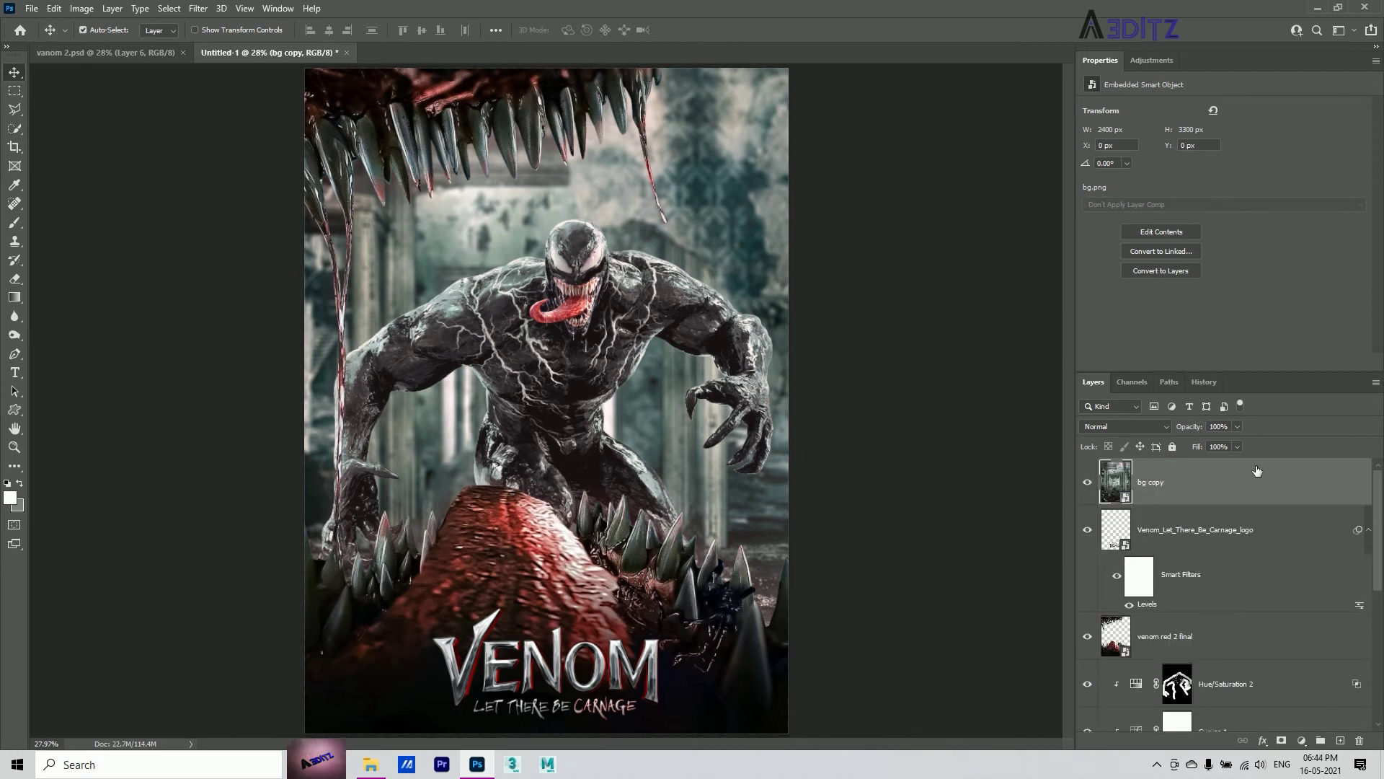
{"action": "left_click", "coordinate": [199, 8]}
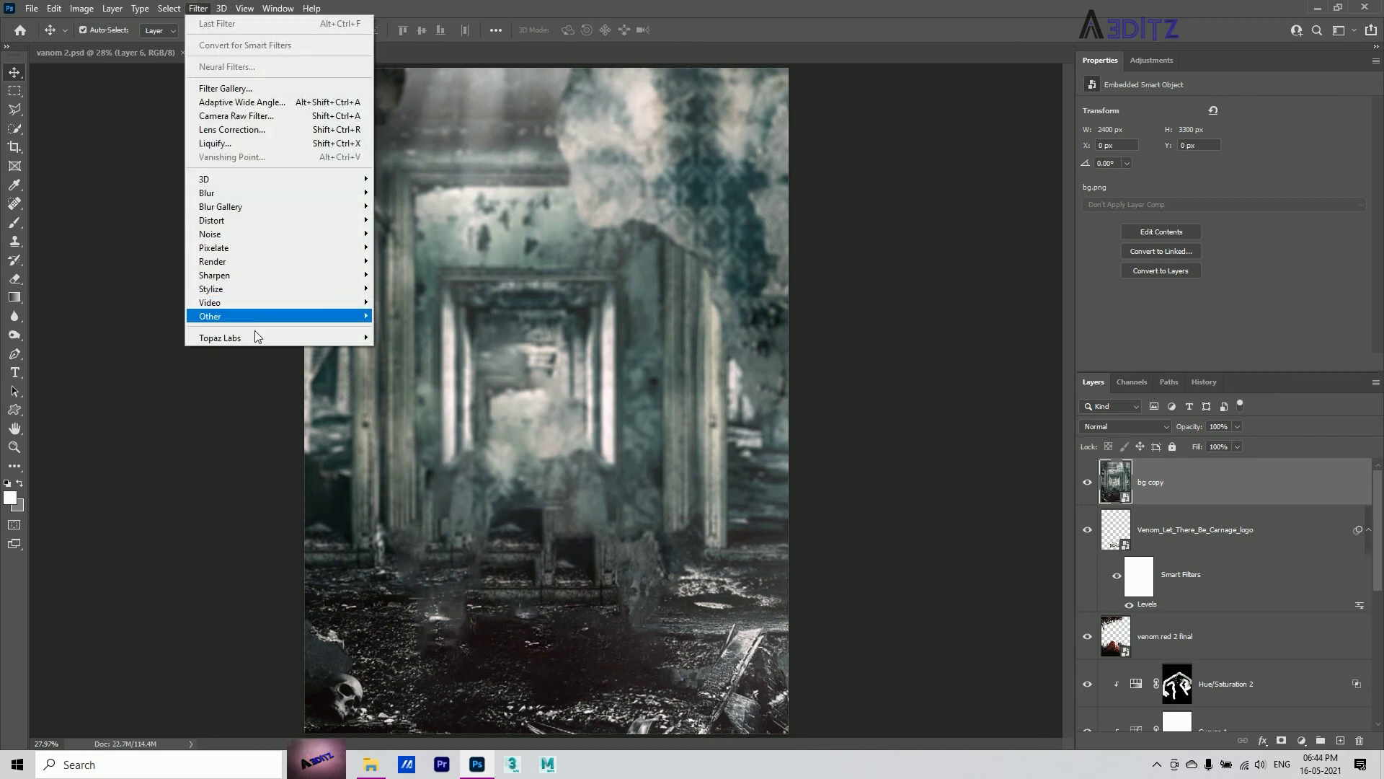
{"action": "mouse_move", "coordinate": [206, 193]}
{"action": "left_click", "coordinate": [404, 247]}
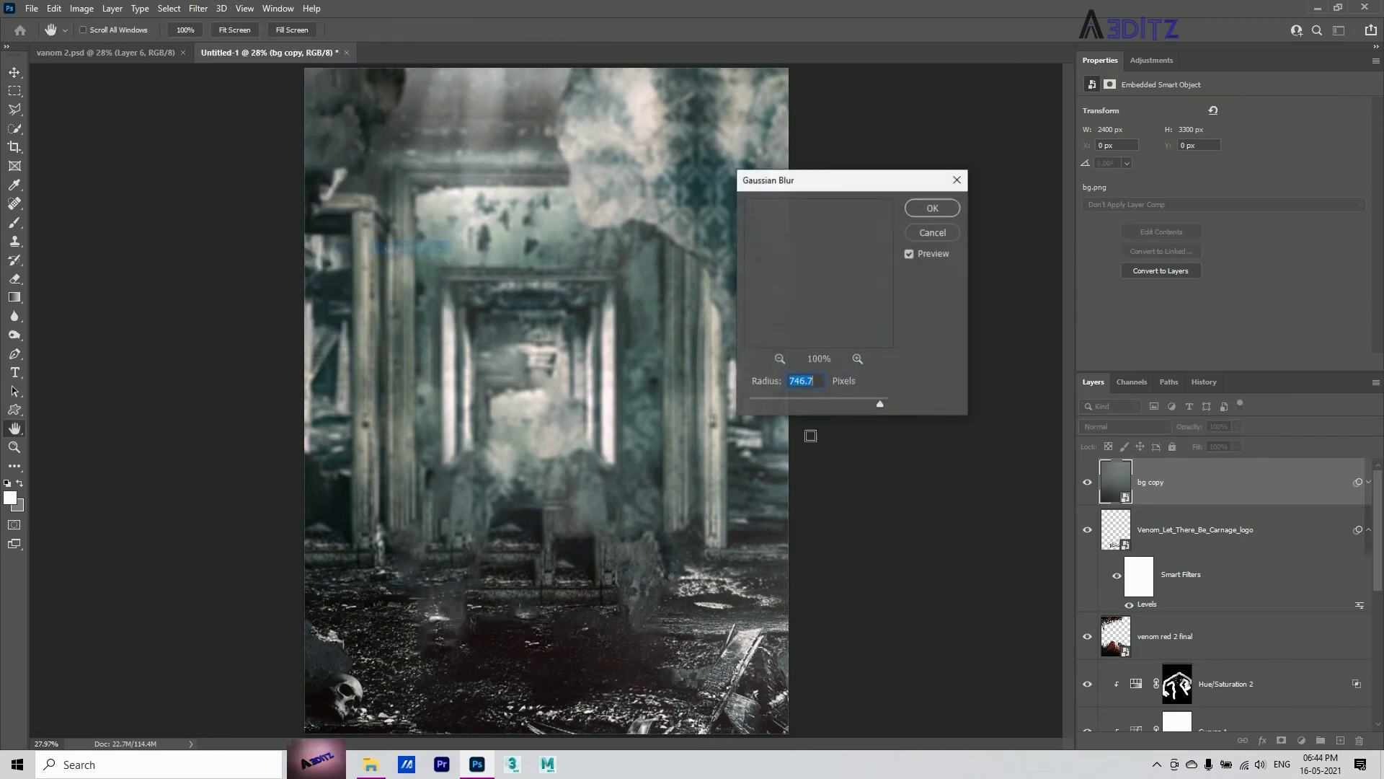
{"action": "left_click", "coordinate": [942, 214]}
Set the bg copy layer to Soft Light blending at 40% opacity.
{"action": "left_click", "coordinate": [1167, 426]}
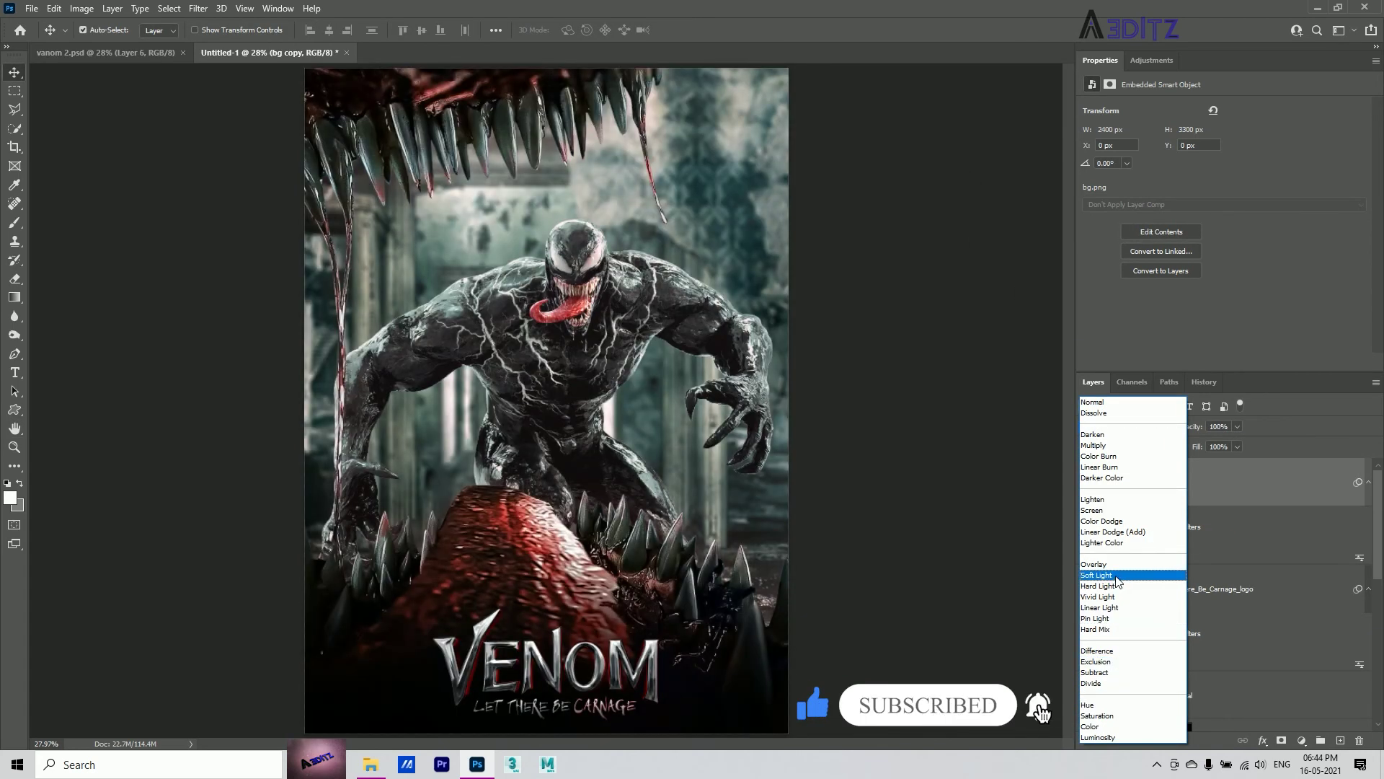
{"action": "left_click", "coordinate": [1118, 575]}
{"action": "left_click", "coordinate": [1368, 482]}
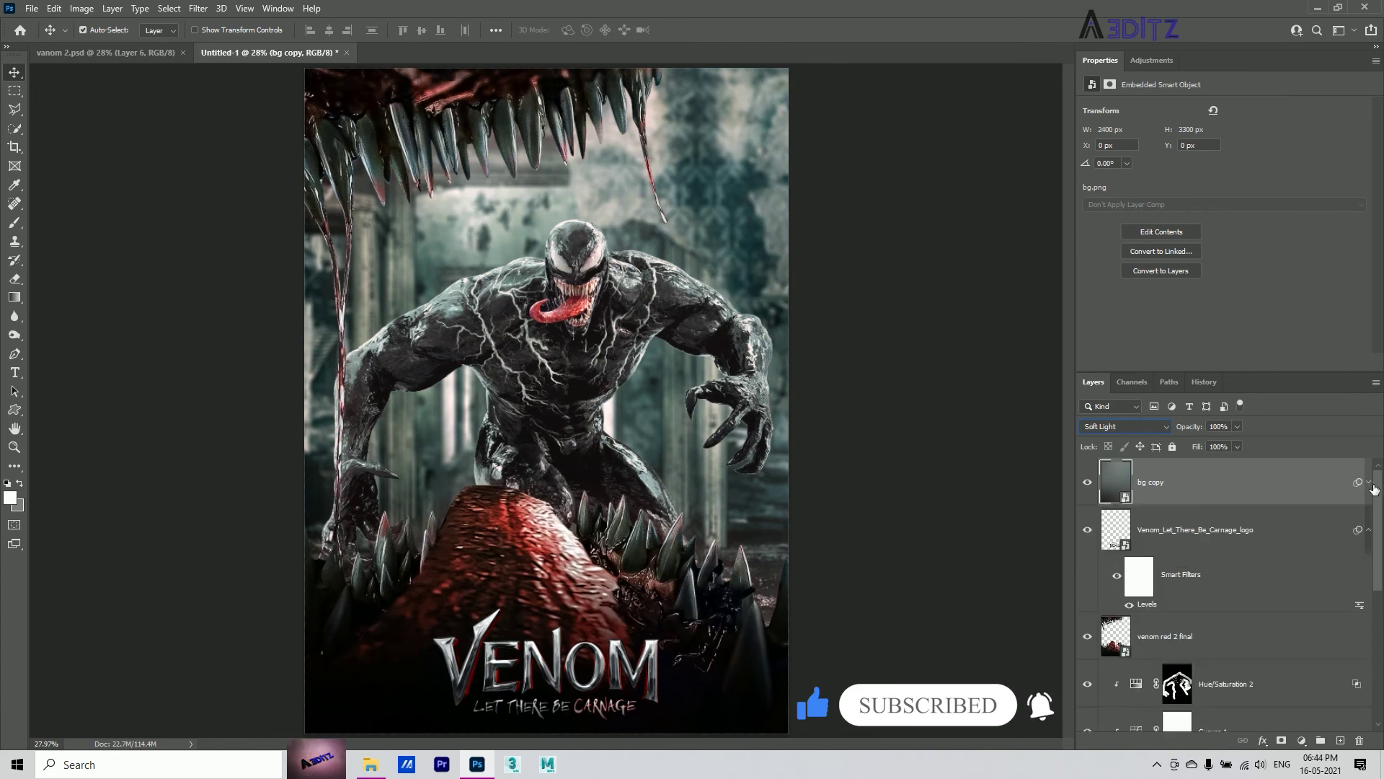
{"action": "left_click", "coordinate": [1218, 426]}
{"action": "type", "text": "40"}
{"action": "key", "text": "Return"}
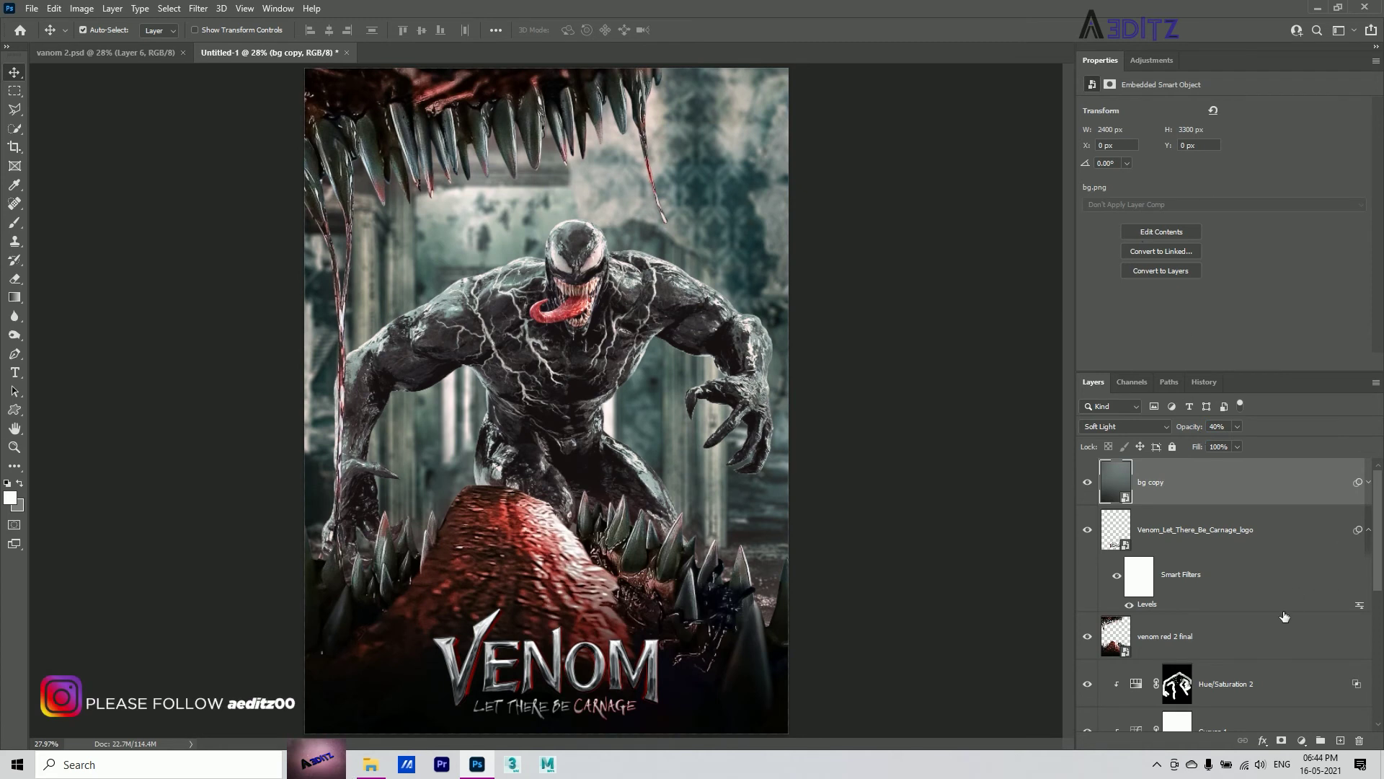
Add a Kodak 5218 Kodak 2383 Color Lookup at 25% opacity, then stamp visible layers into Layer 1.
{"action": "left_click", "coordinate": [1303, 741]}
{"action": "left_click", "coordinate": [1298, 668]}
{"action": "left_click", "coordinate": [1283, 109]}
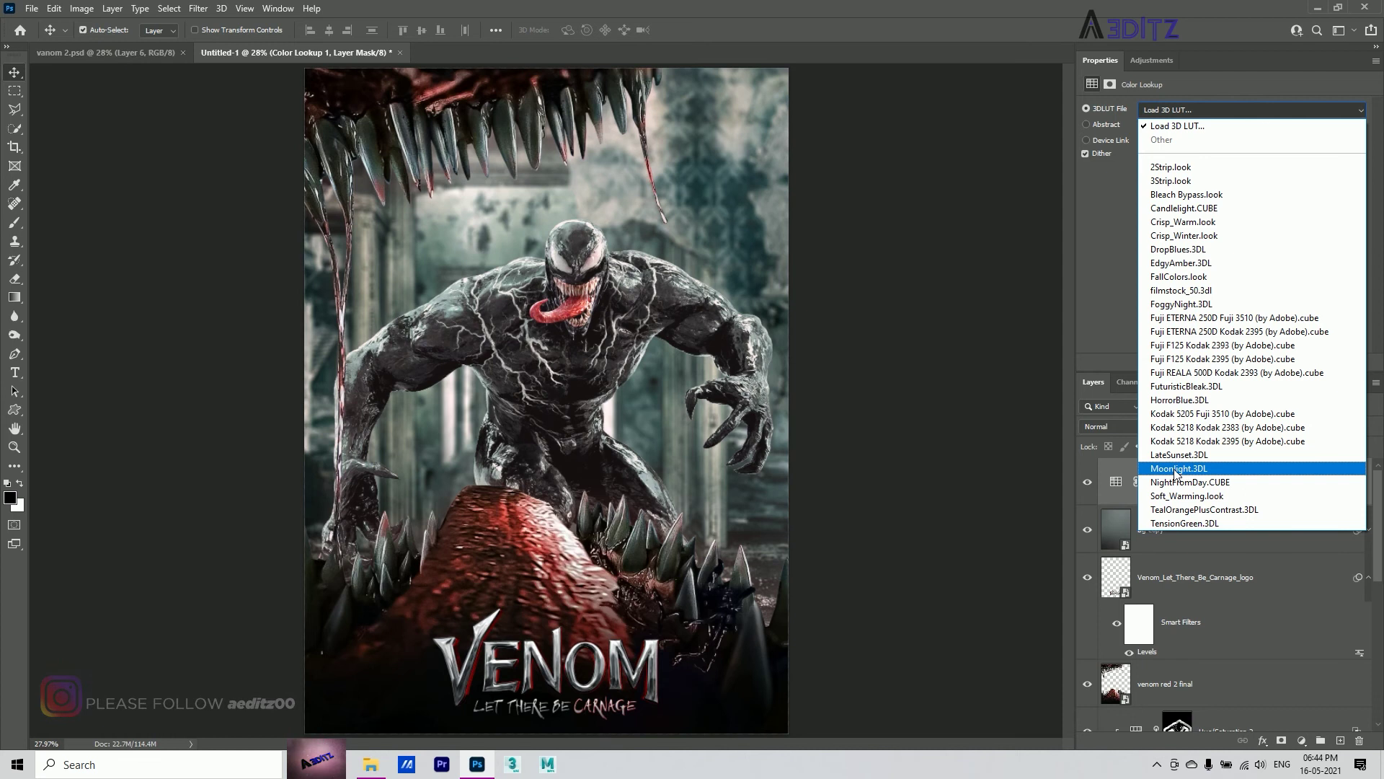
{"action": "left_click", "coordinate": [1183, 441]}
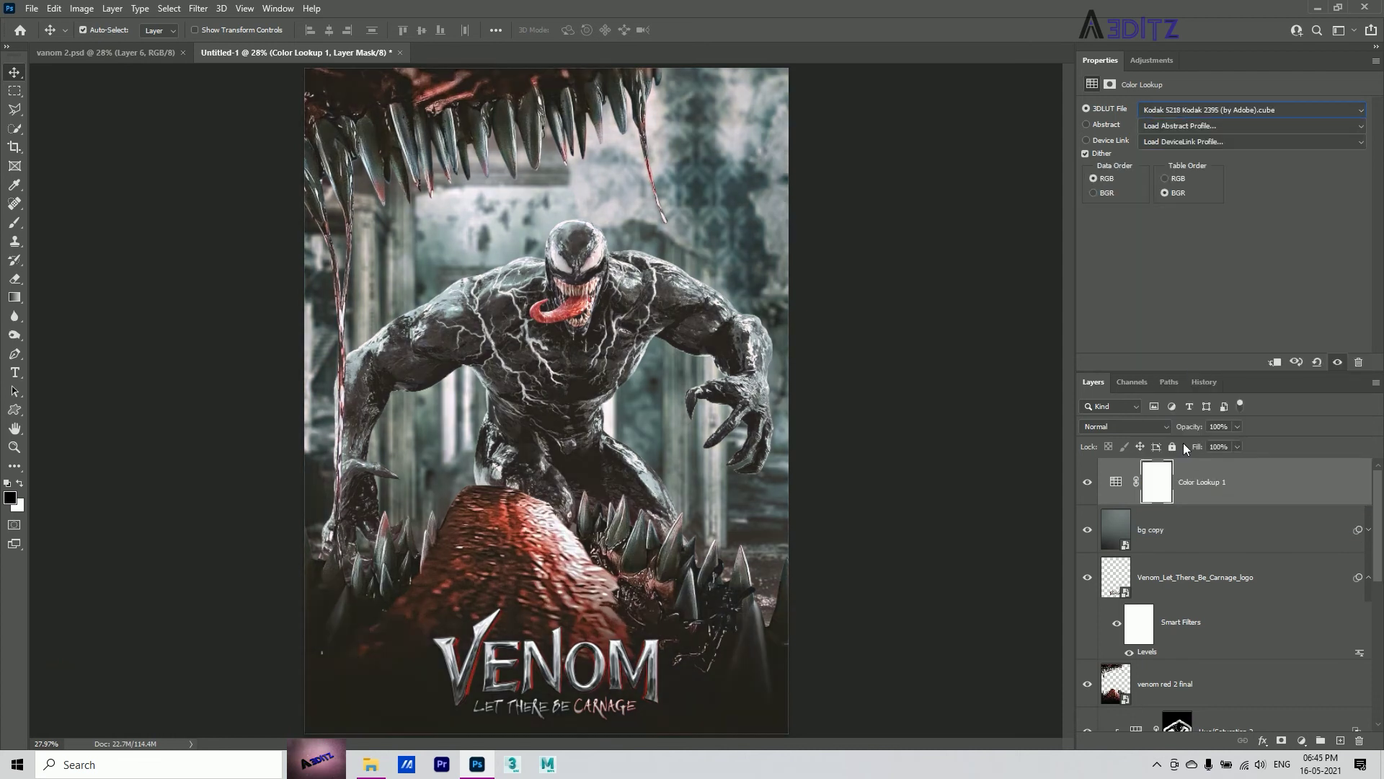
{"action": "key", "text": "Up"}
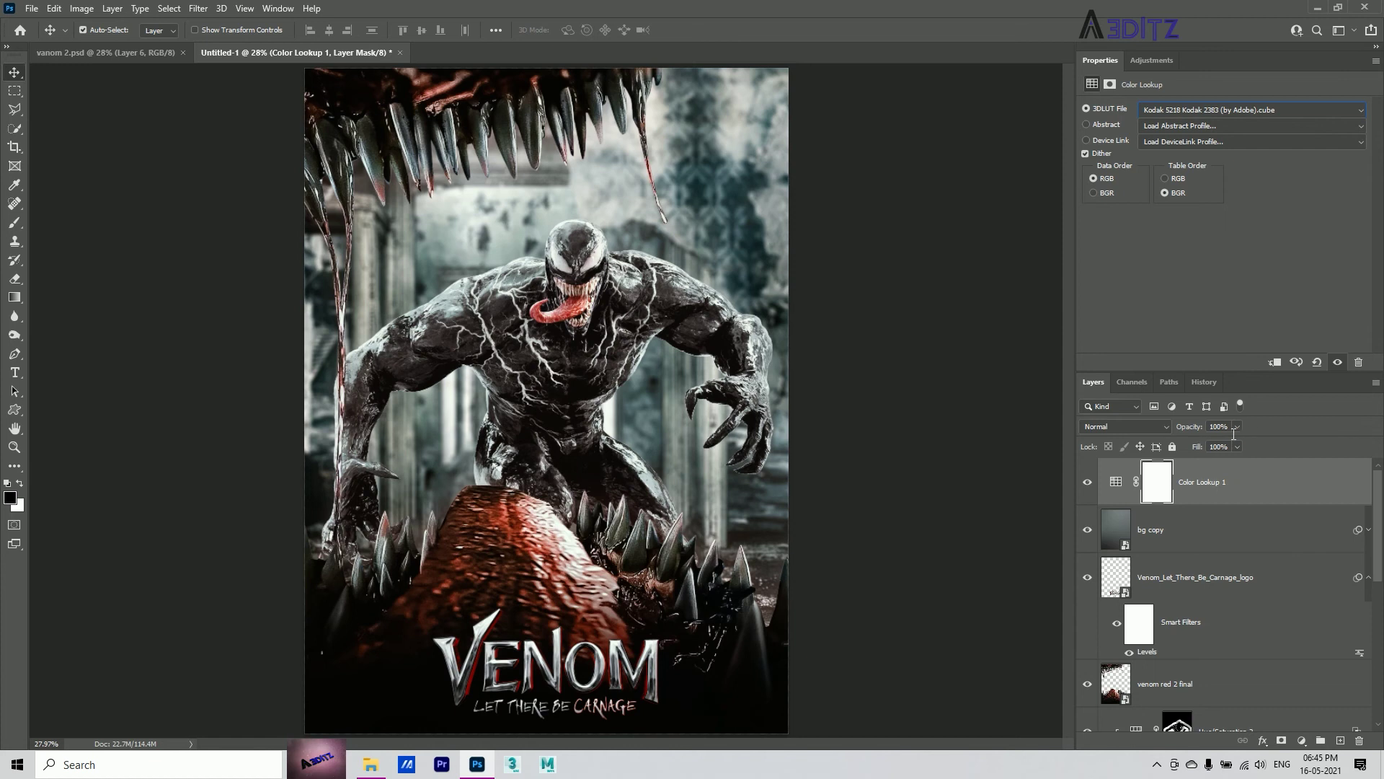
{"action": "type", "text": "25"}
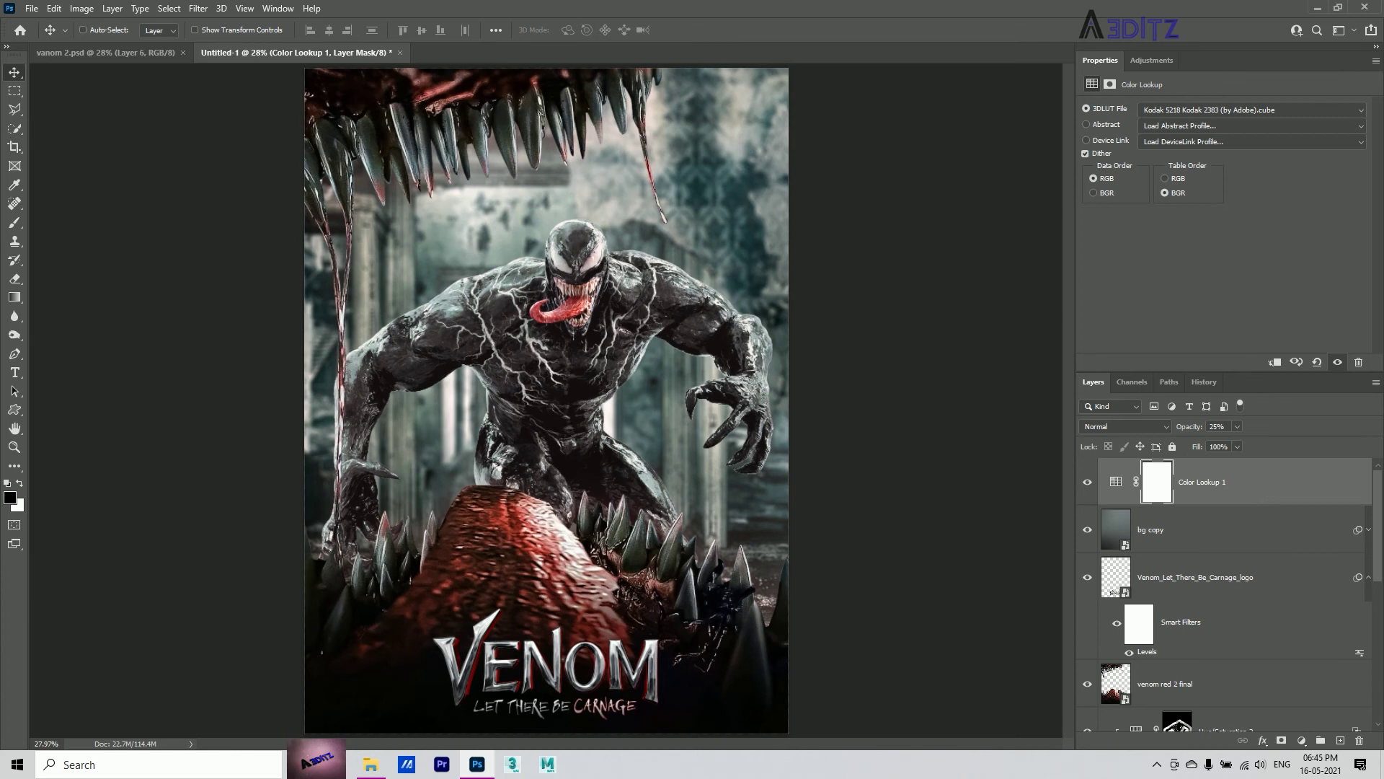
{"action": "key", "text": "ctrl+shift+alt+e"}
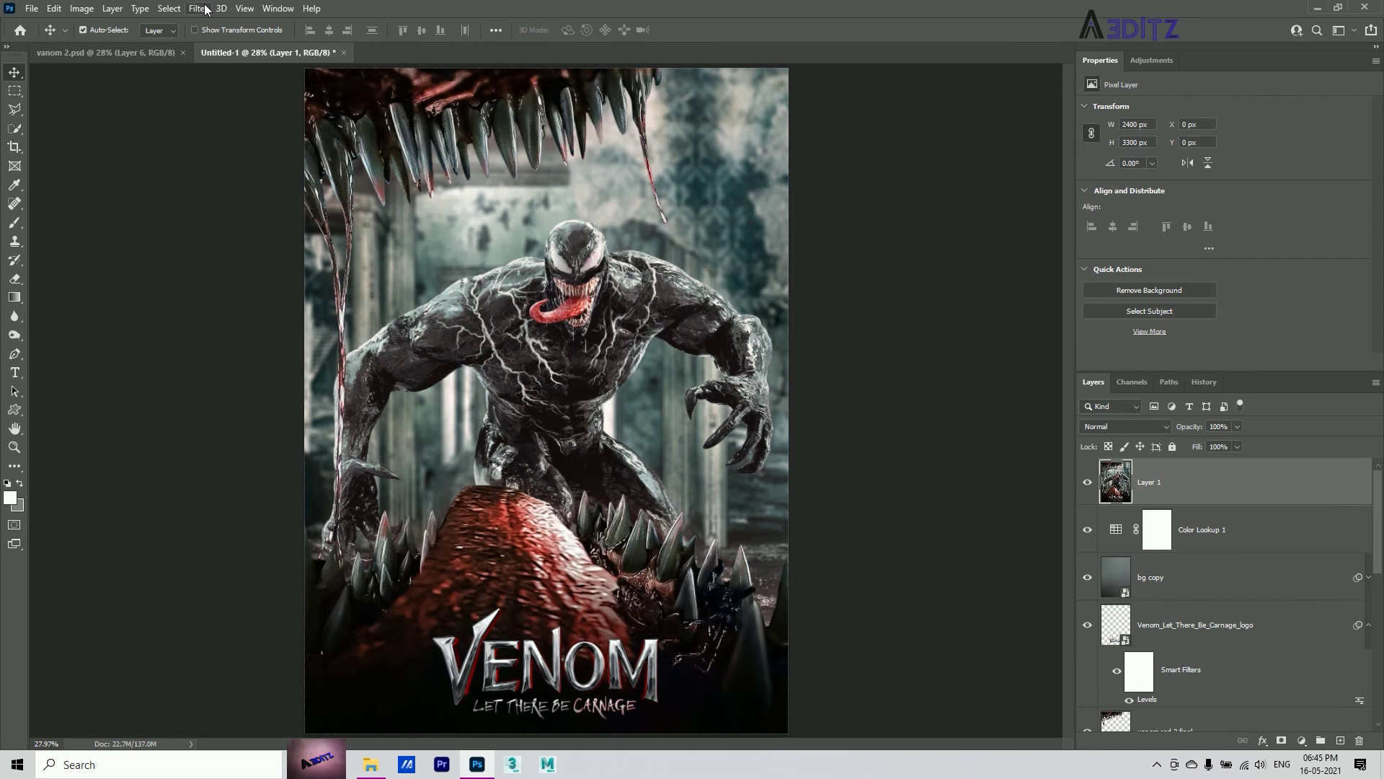
In Camera Raw on Layer 1, raise Texture and Clarity, set Noise Reduction 12 and Vignetting -12.
{"action": "left_click", "coordinate": [198, 8]}
{"action": "left_click", "coordinate": [232, 116]}
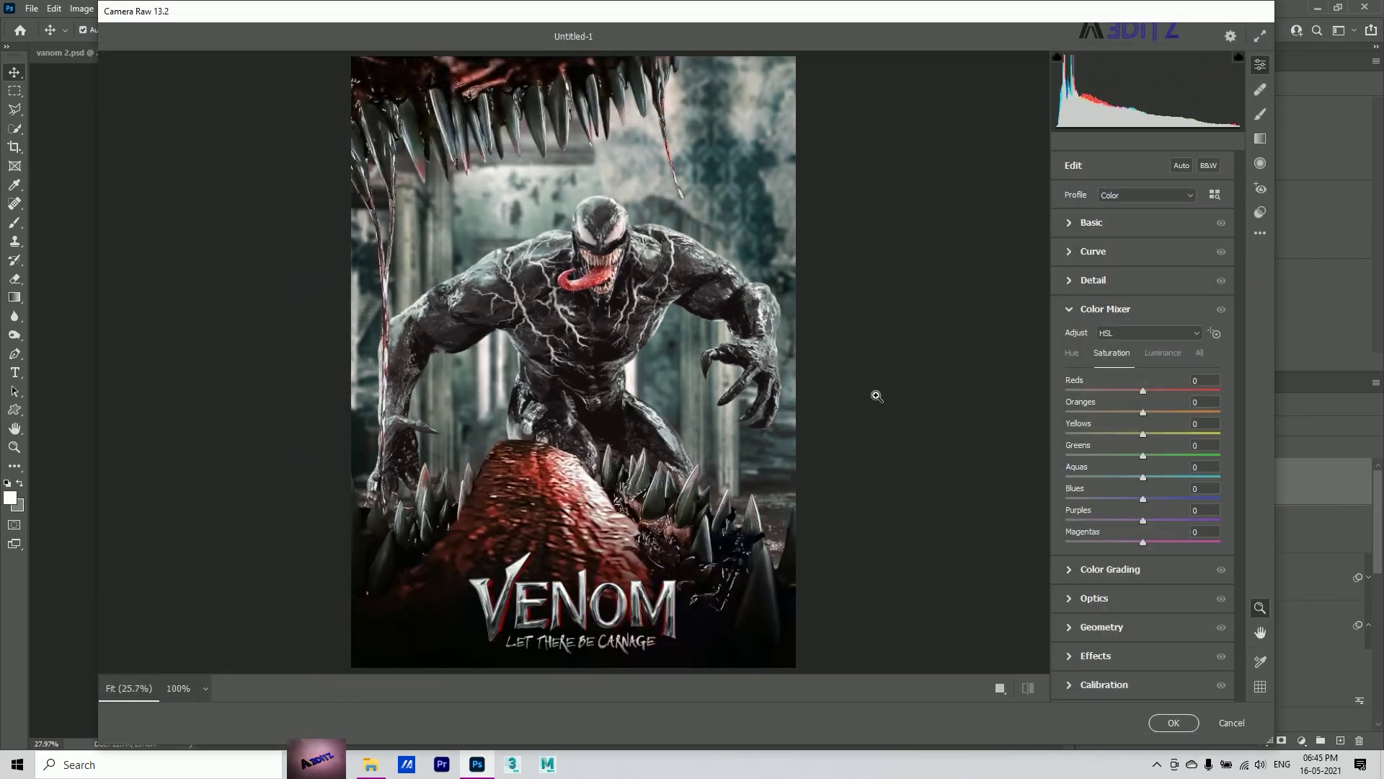
{"action": "left_click", "coordinate": [1111, 226]}
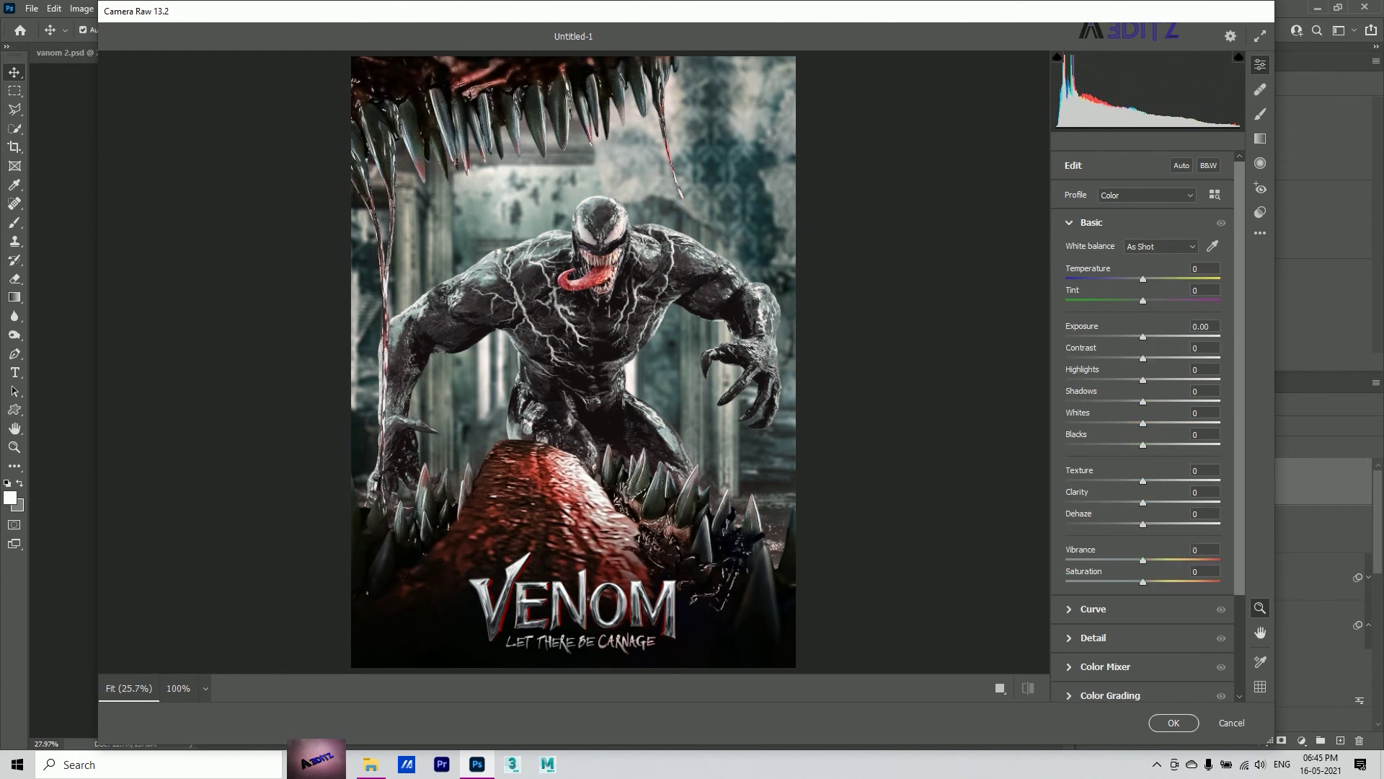
{"action": "mouse_move", "coordinate": [1144, 481]}
{"action": "left_mouse_down"}
{"action": "mouse_move", "coordinate": [1158, 481]}
{"action": "mouse_move", "coordinate": [1151, 503]}
{"action": "left_mouse_up"}
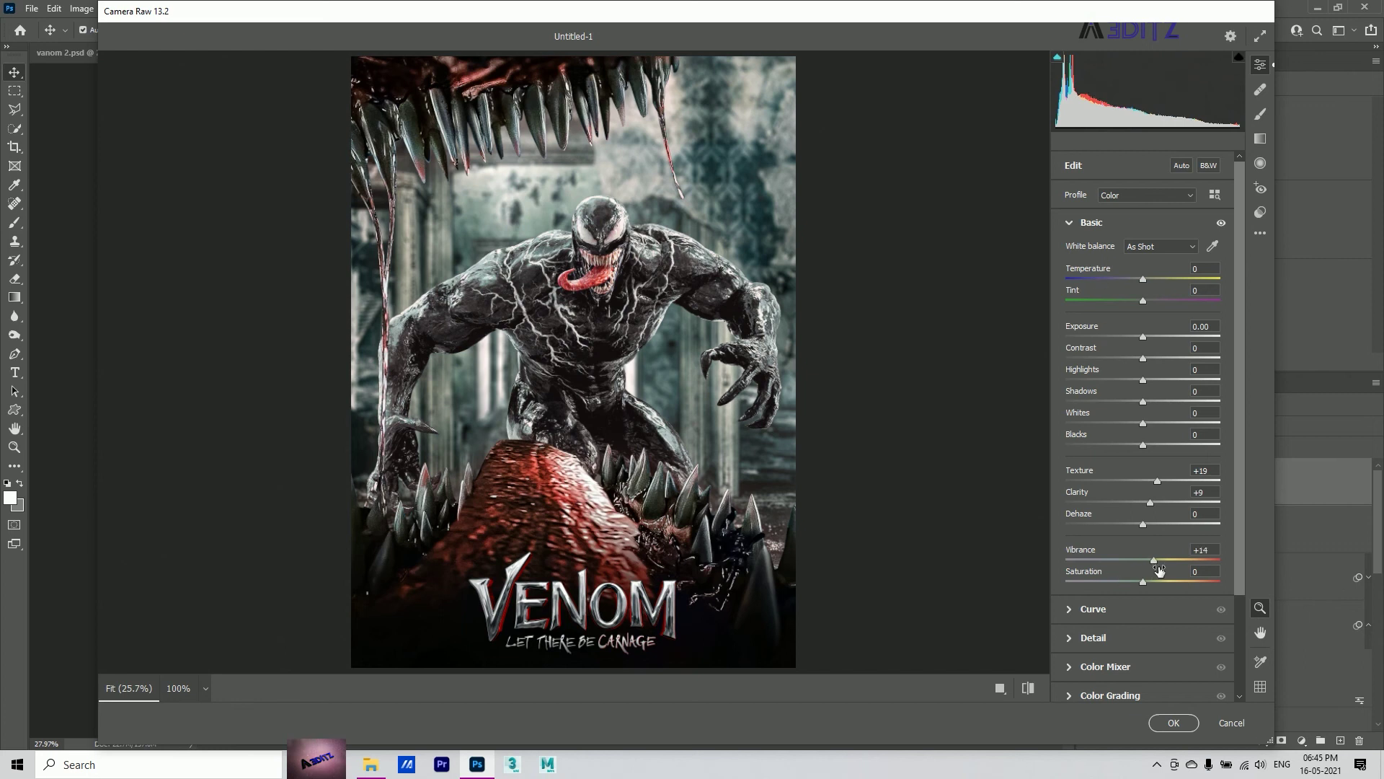
{"action": "left_click", "coordinate": [1118, 639]}
{"action": "left_click", "coordinate": [1086, 342]}
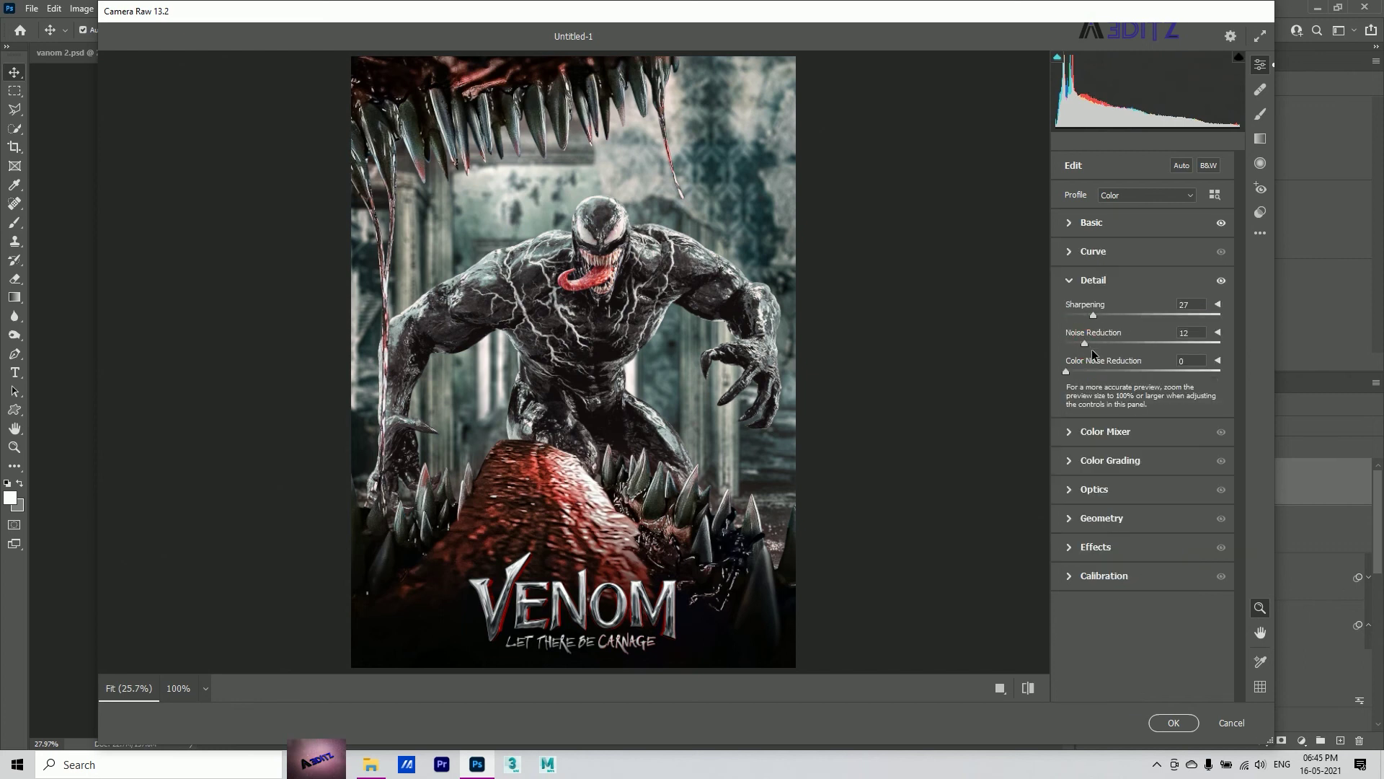
{"action": "left_click", "coordinate": [1096, 547]}
{"action": "left_click", "coordinate": [1134, 487]}
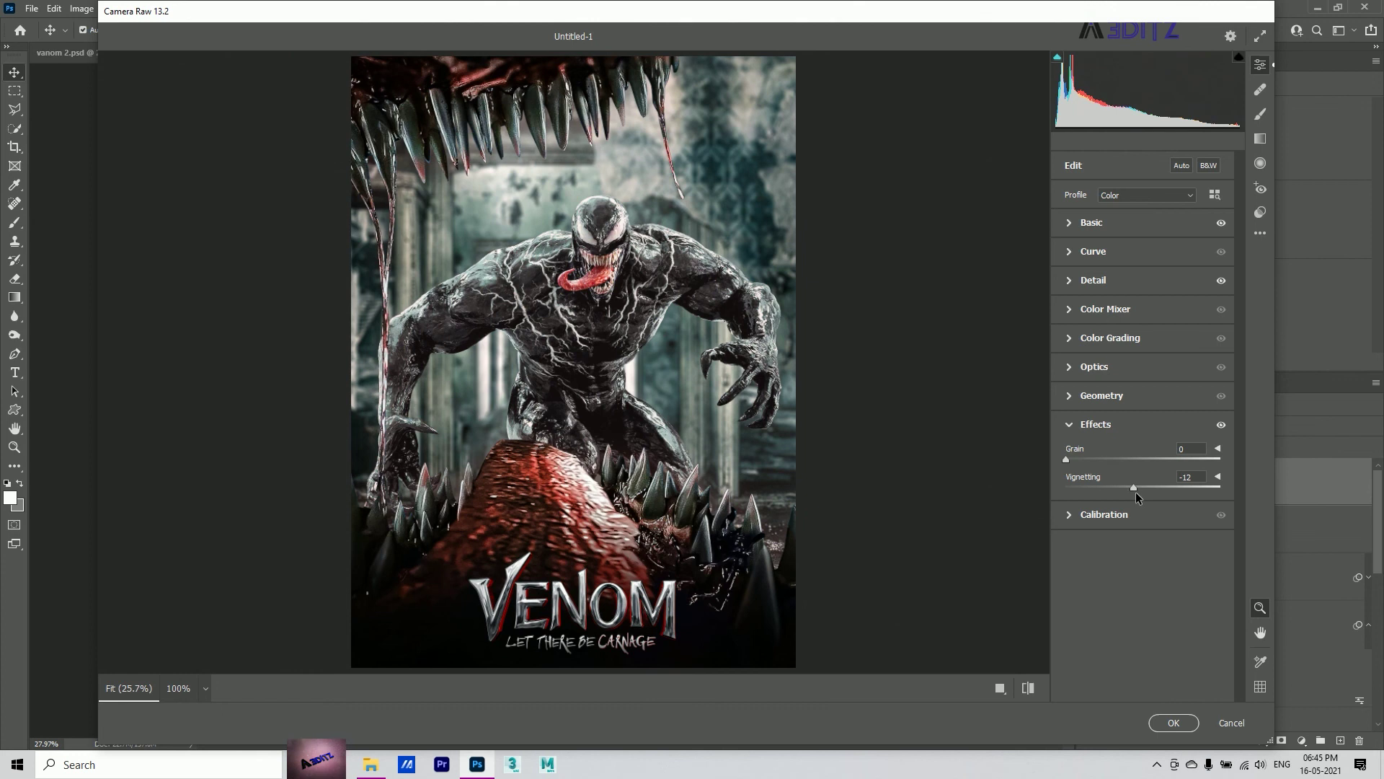
Darken greens, desaturate aquas and boost red saturation in the Color Mixer, then apply.
{"action": "left_click", "coordinate": [1117, 310]}
{"action": "left_click", "coordinate": [1162, 353]}
{"action": "mouse_move", "coordinate": [1143, 455]}
{"action": "left_mouse_down"}
{"action": "mouse_move", "coordinate": [1121, 470]}
{"action": "mouse_move", "coordinate": [1130, 478]}
{"action": "left_mouse_up"}
{"action": "left_click", "coordinate": [1112, 353]}
{"action": "left_click_drag", "start_coordinate": [1143, 391], "coordinate": [1150, 391]}
{"action": "left_click", "coordinate": [1175, 724]}
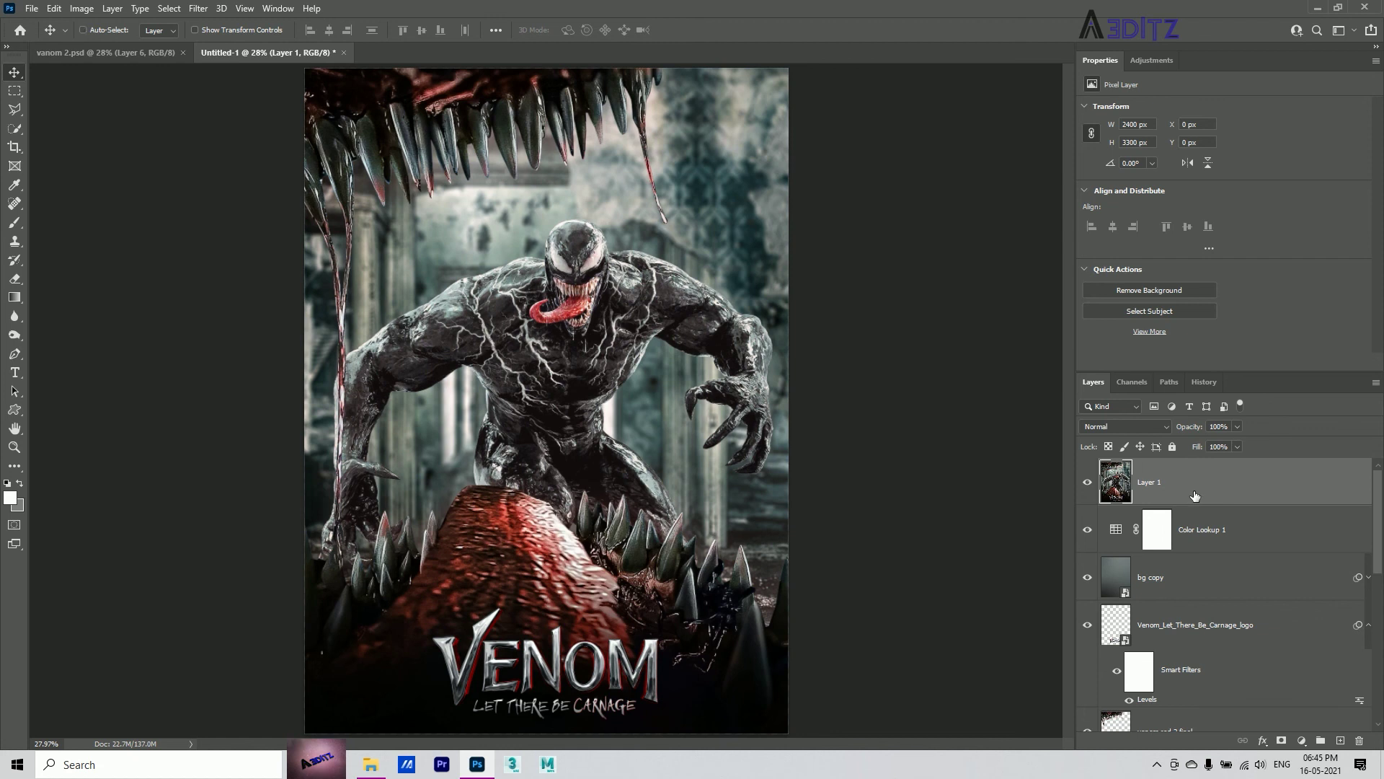
Stamp visible layers into Layer 2 and run Topaz Adjust 5's Color Blast then Clarity presets.
{"action": "key", "text": "ctrl+shift+alt+e"}
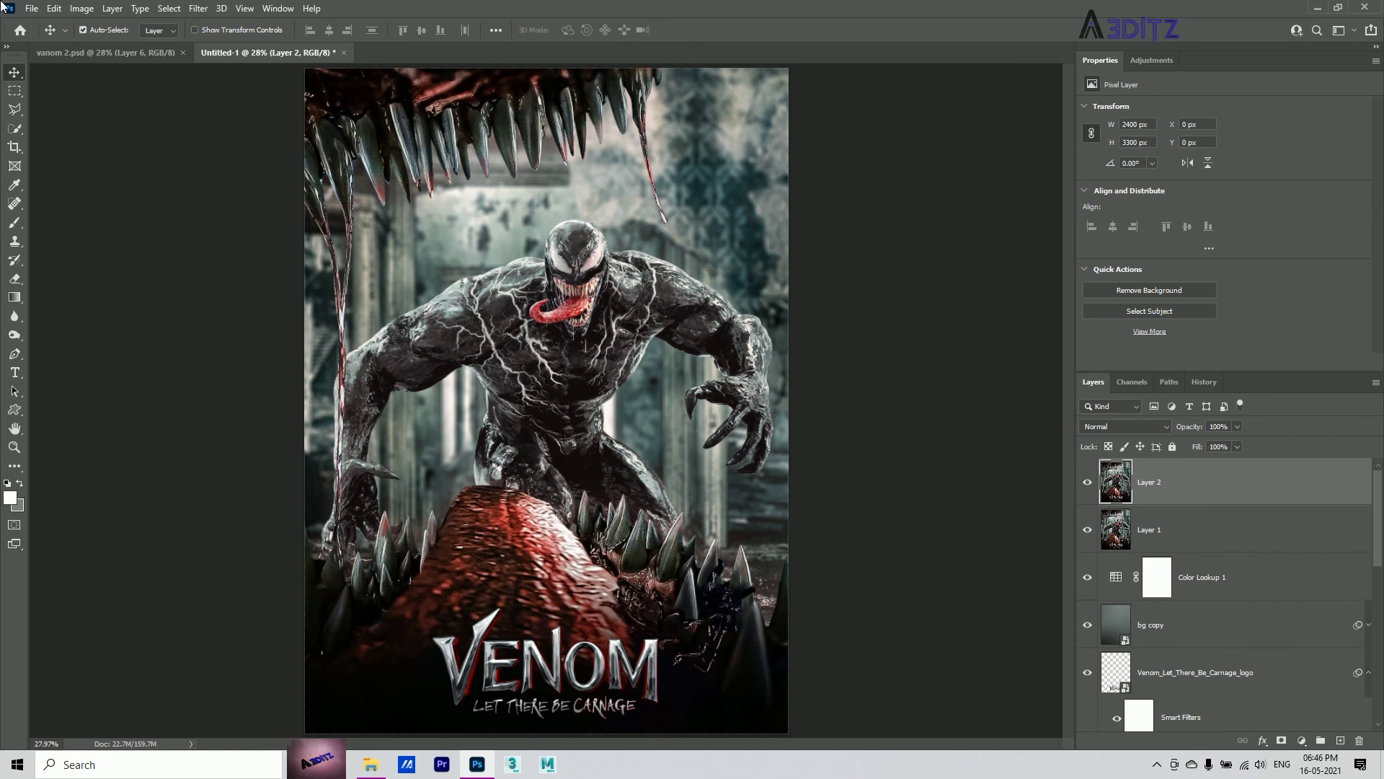
{"action": "left_click", "coordinate": [200, 8]}
{"action": "mouse_move", "coordinate": [221, 337]}
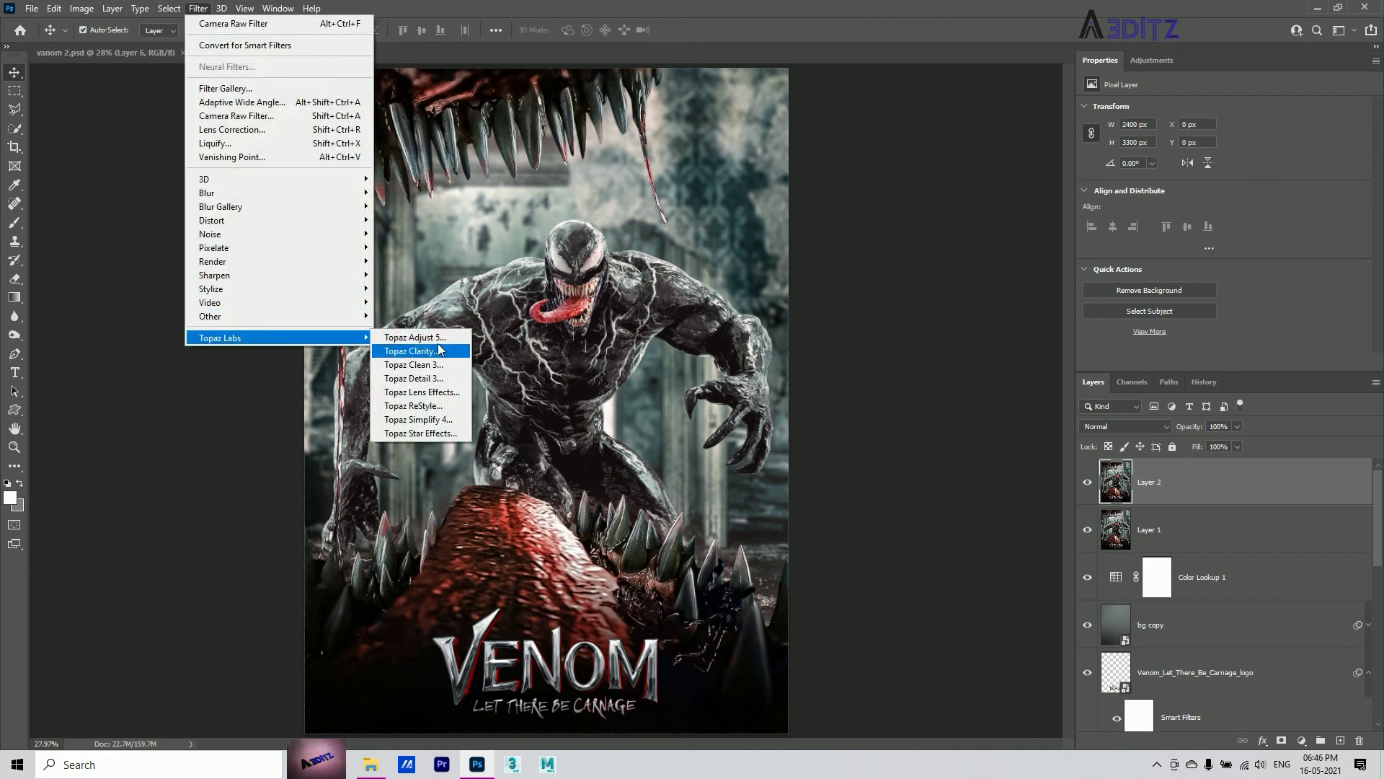
{"action": "left_click", "coordinate": [438, 338]}
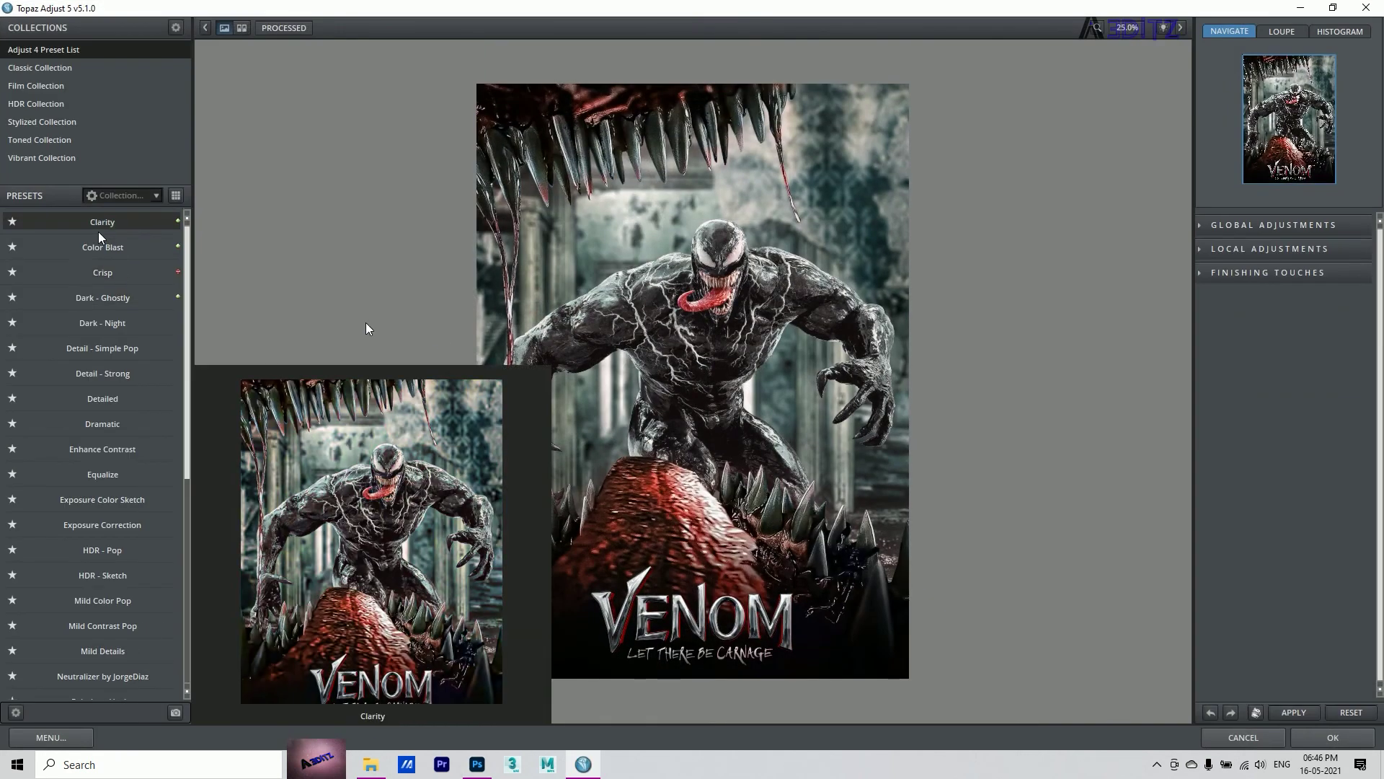
{"action": "left_click", "coordinate": [104, 249]}
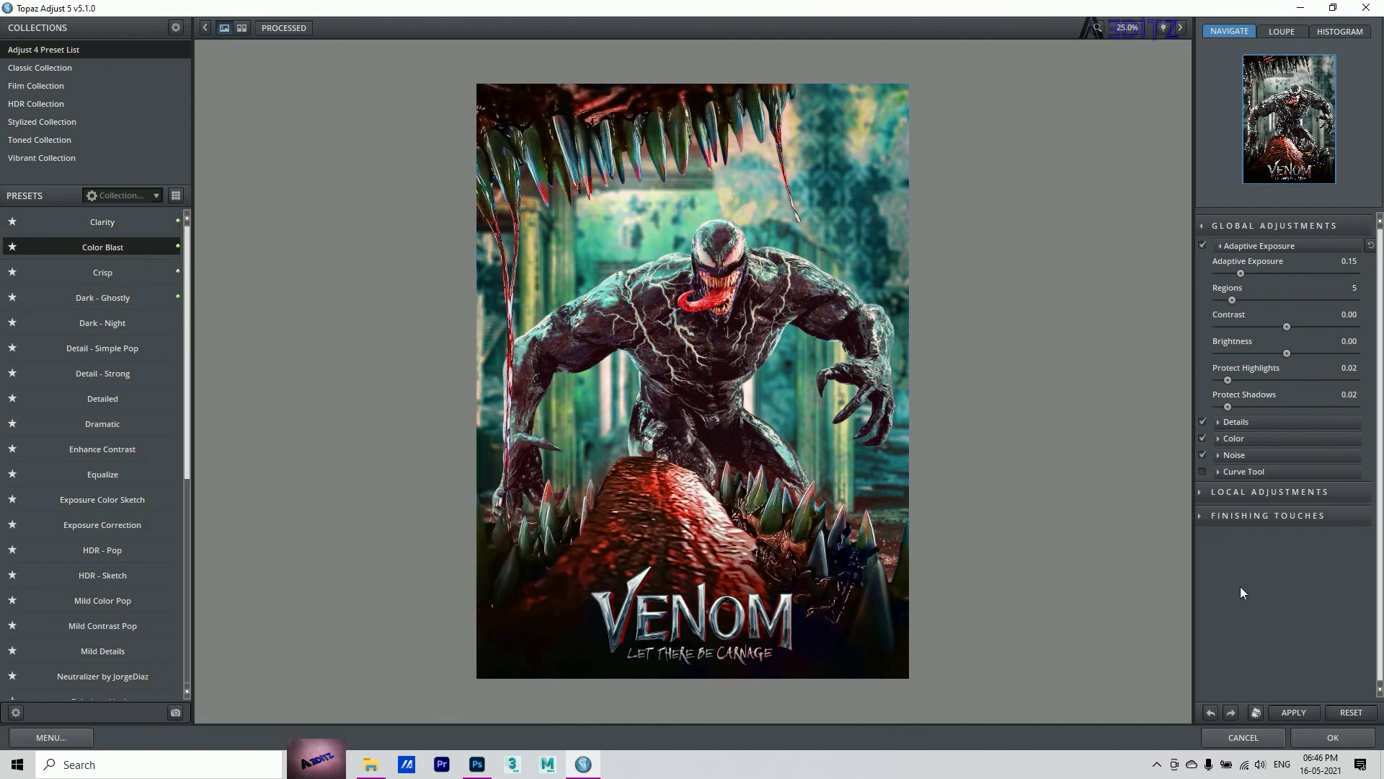
{"action": "left_click", "coordinate": [1315, 712]}
{"action": "mouse_move", "coordinate": [102, 222]}
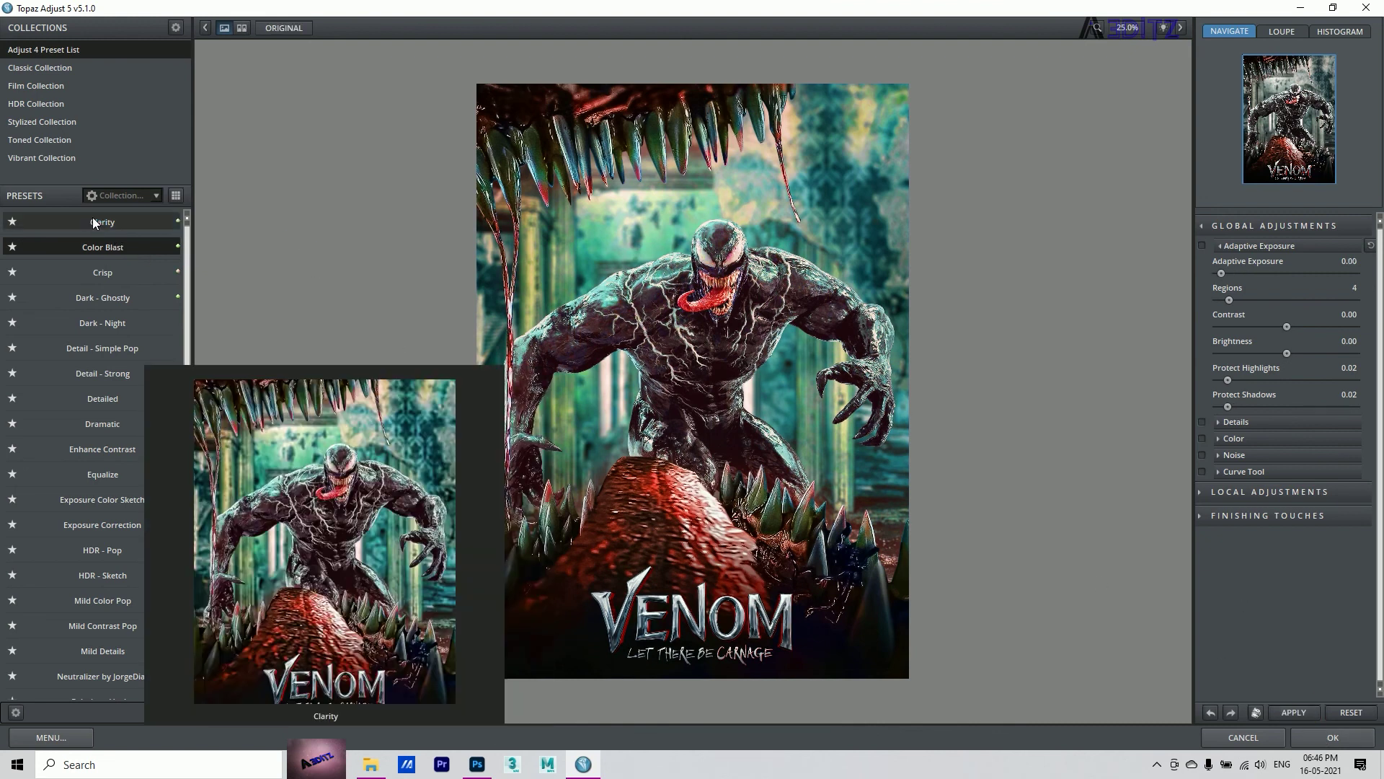
{"action": "left_click", "coordinate": [93, 222]}
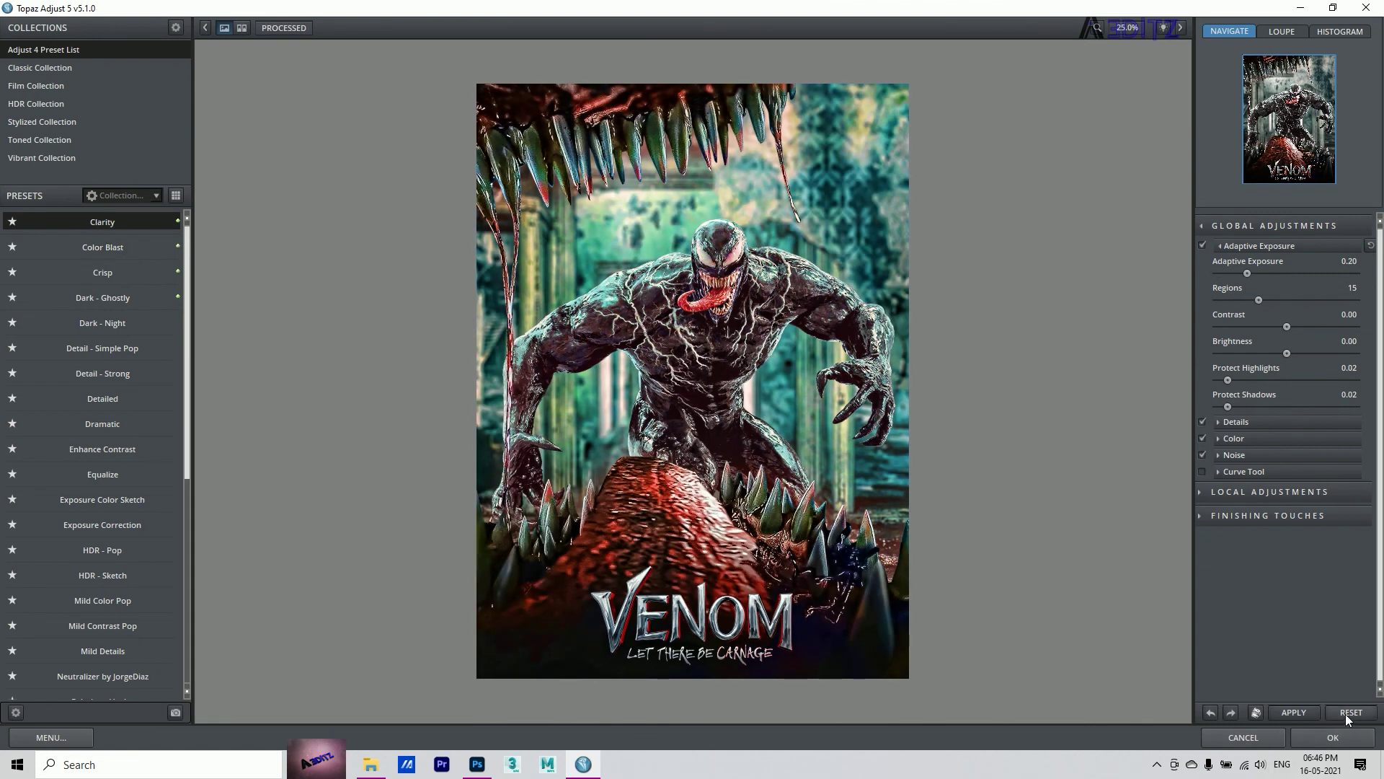
{"action": "left_click", "coordinate": [1334, 737]}
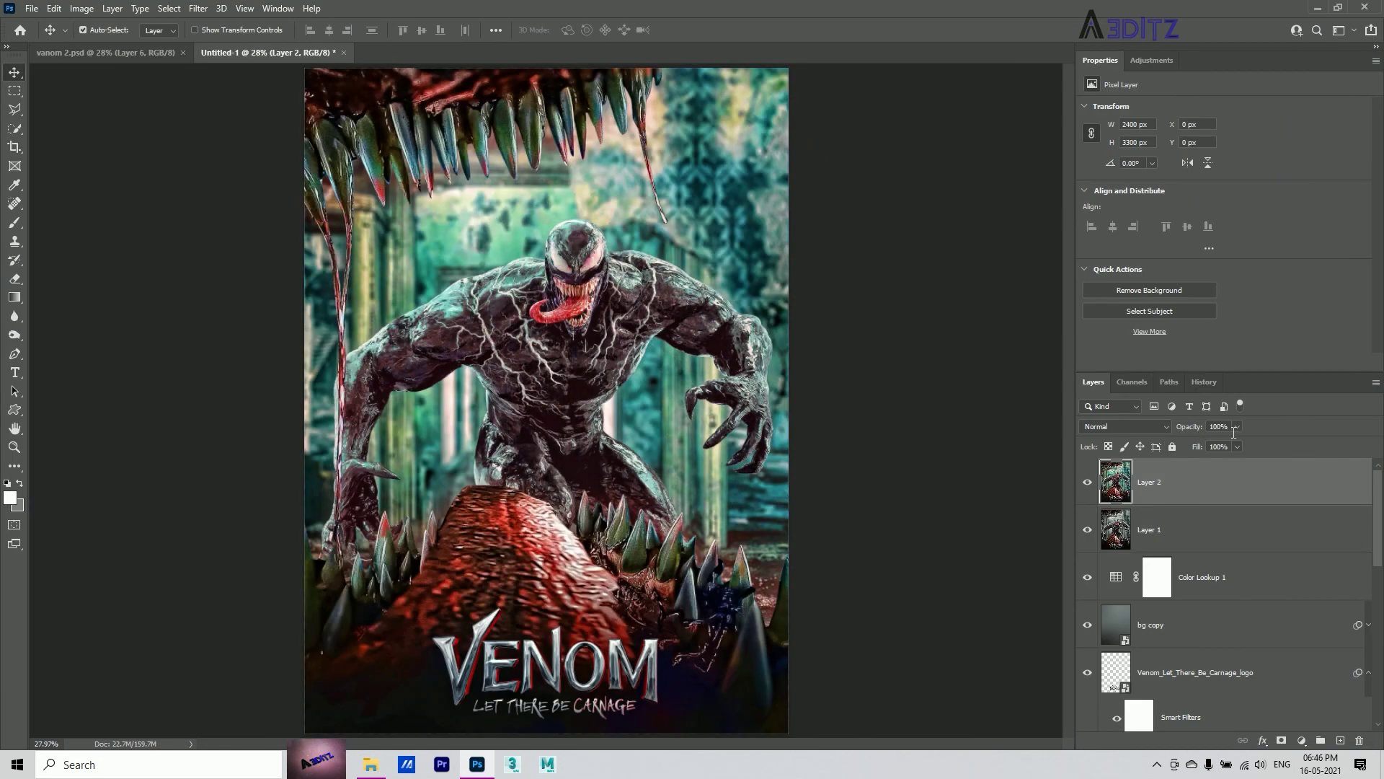
Set Layer 2 to 20% opacity, stamp visible into Layer 3, and apply High Pass.
{"action": "left_click", "coordinate": [1234, 431]}
{"action": "type", "text": "20"}
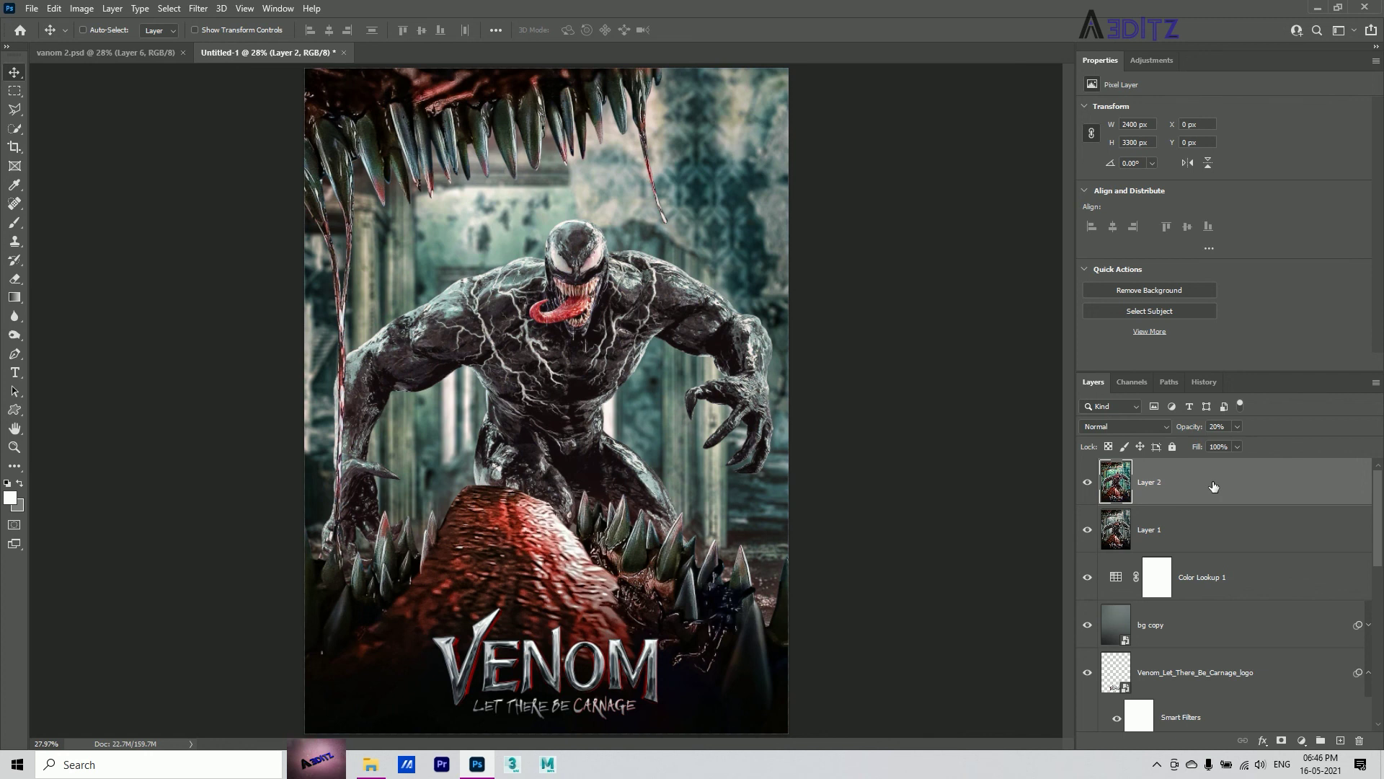
{"action": "key", "text": "ctrl+shift+alt+e"}
{"action": "left_click", "coordinate": [205, 10]}
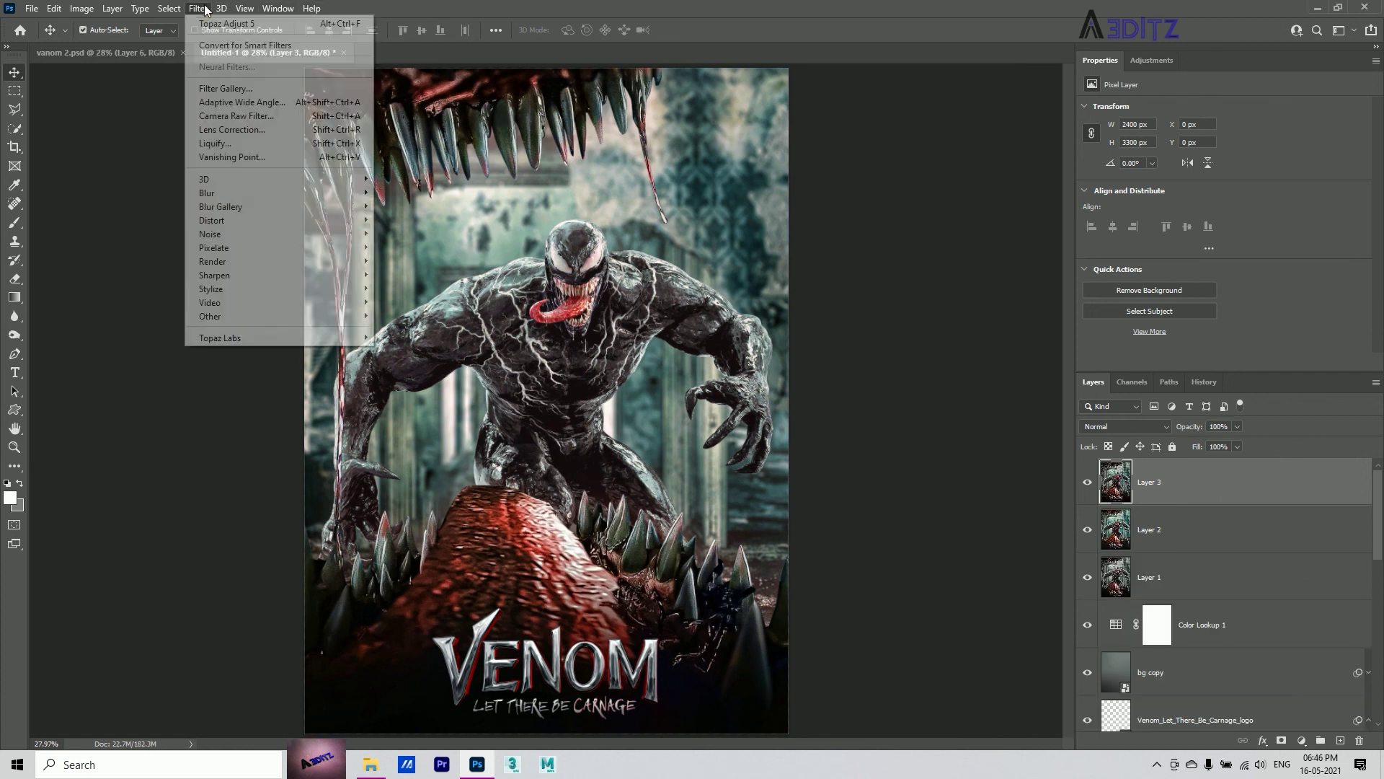
{"action": "left_click", "coordinate": [405, 330]}
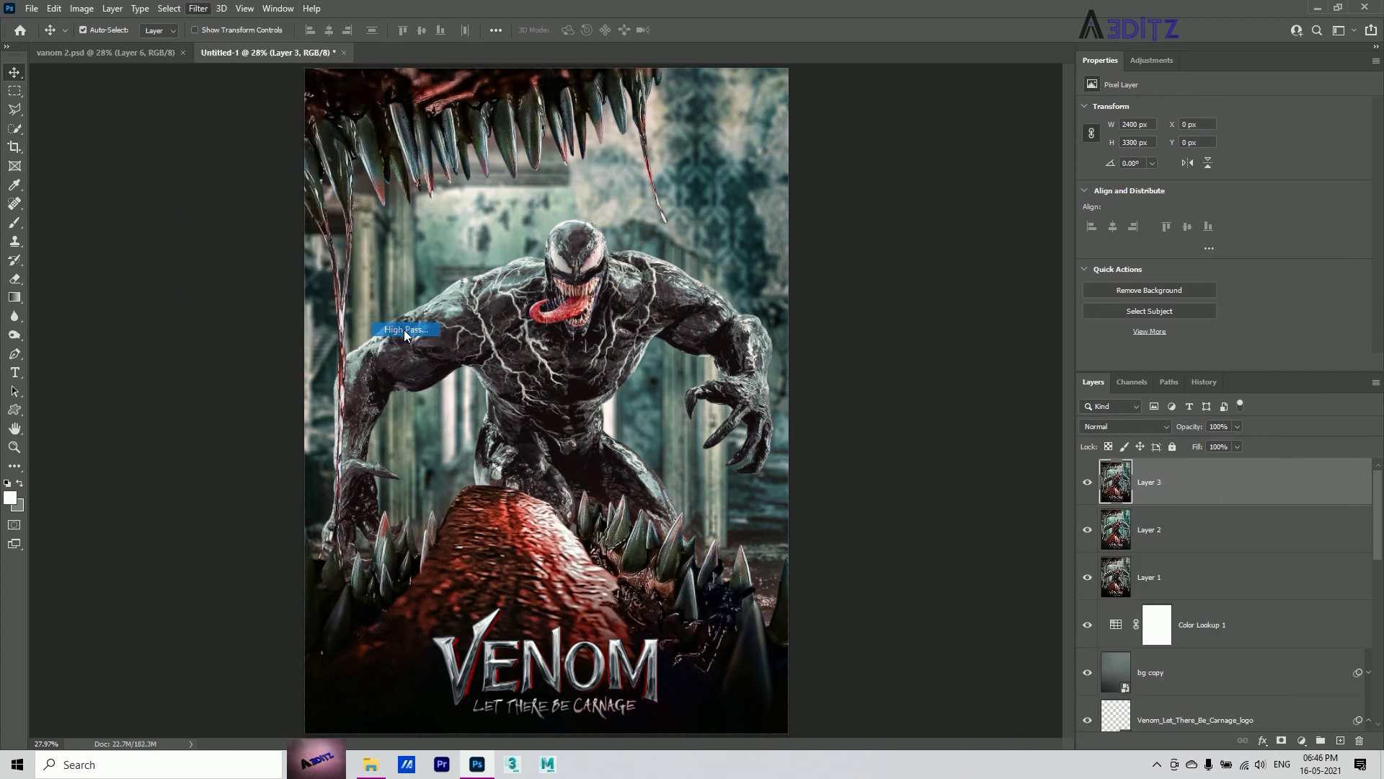
{"action": "left_click", "coordinate": [765, 188]}
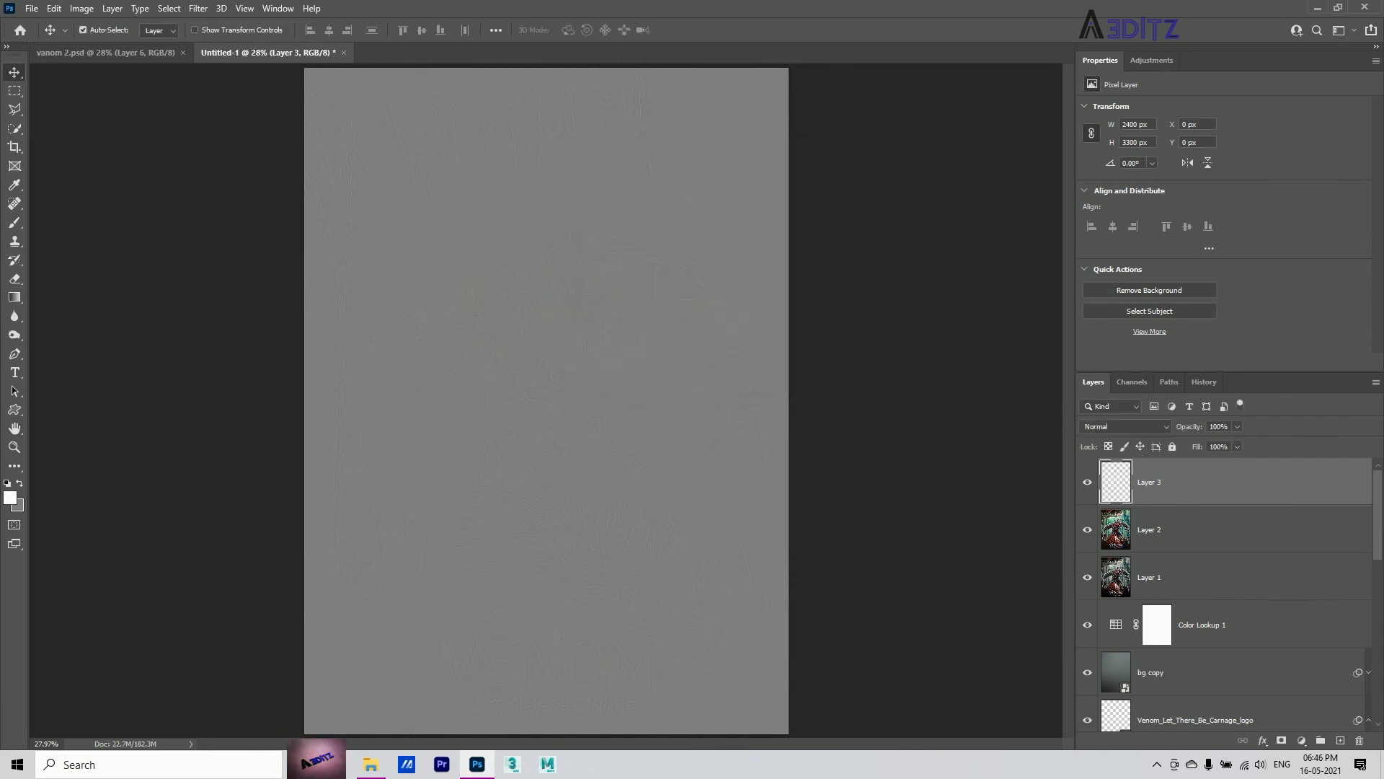
Set Layer 3 to Overlay blending at 75% opacity.
{"action": "left_click", "coordinate": [1125, 426]}
{"action": "left_click", "coordinate": [1117, 566]}
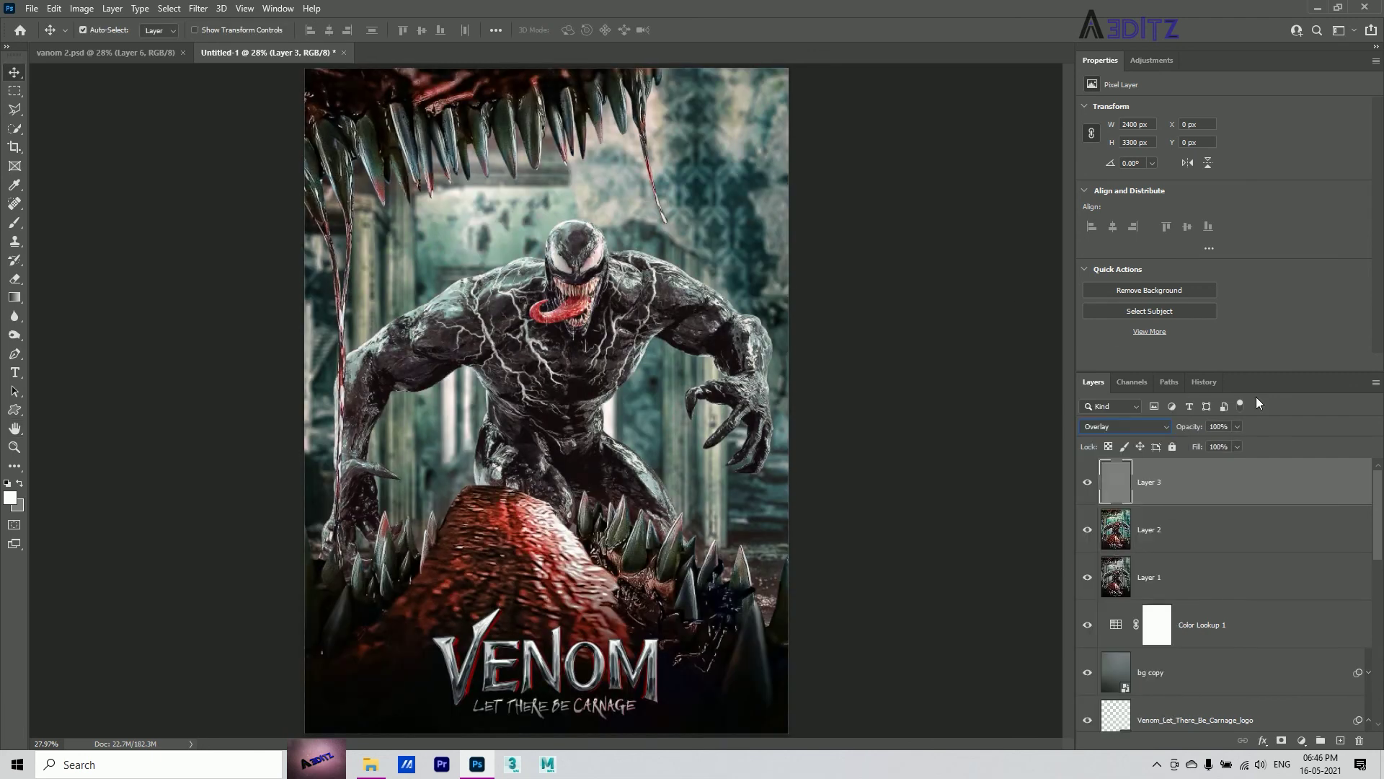
{"action": "left_click", "coordinate": [1209, 428]}
{"action": "type", "text": "7"}
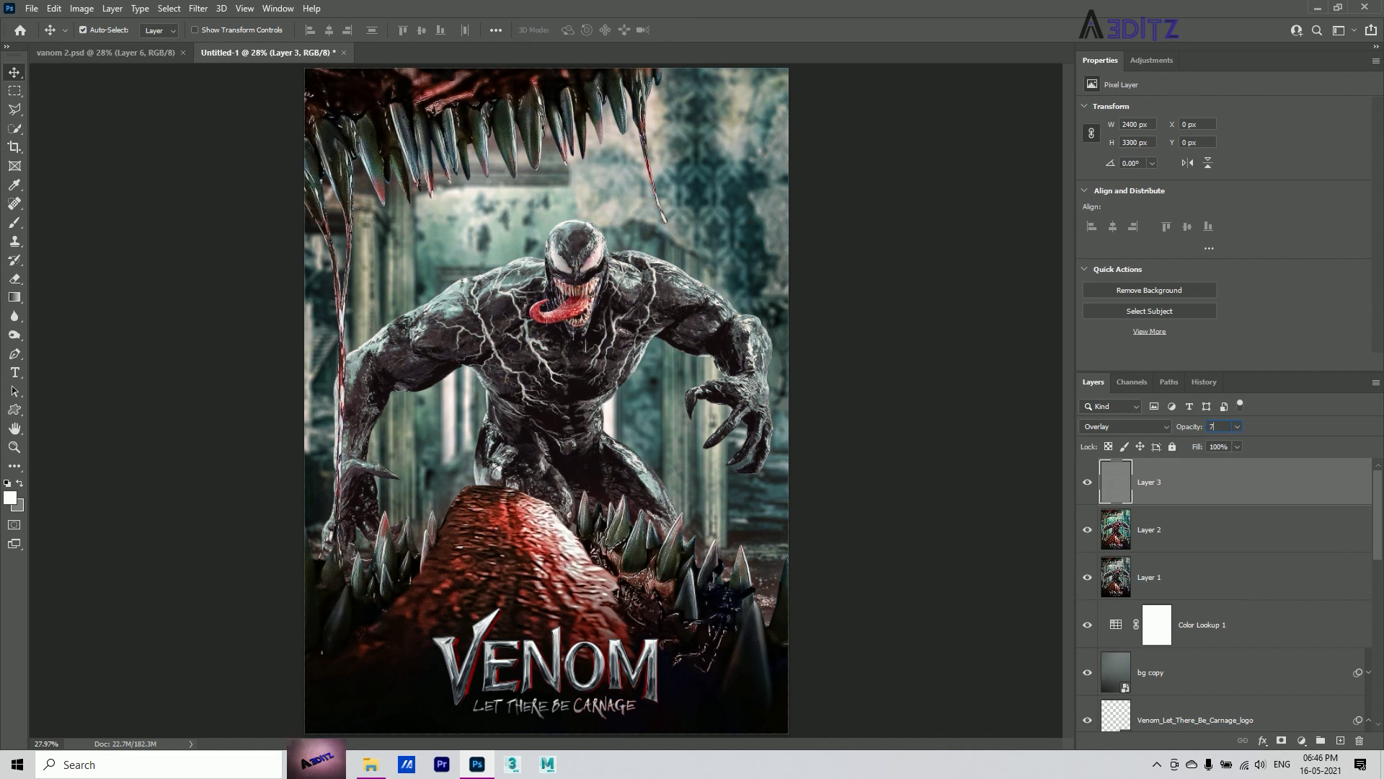